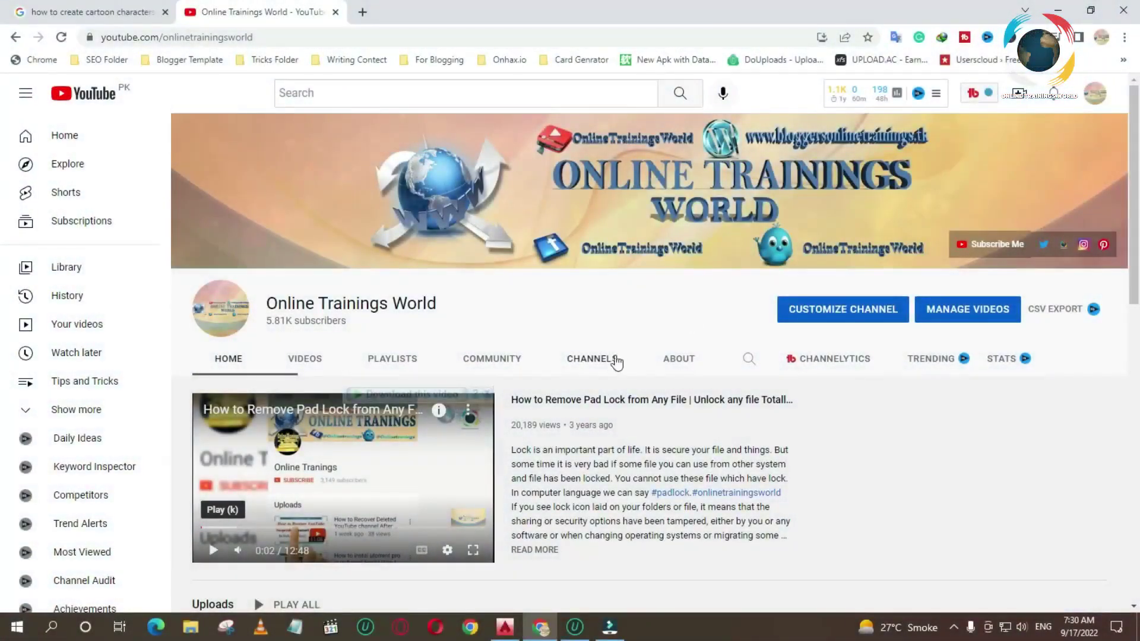
# Step: Switch from the YouTube page in Chrome to Circle Drawing.dwg in AutoCAD 2016
pyautogui.click(514, 627)
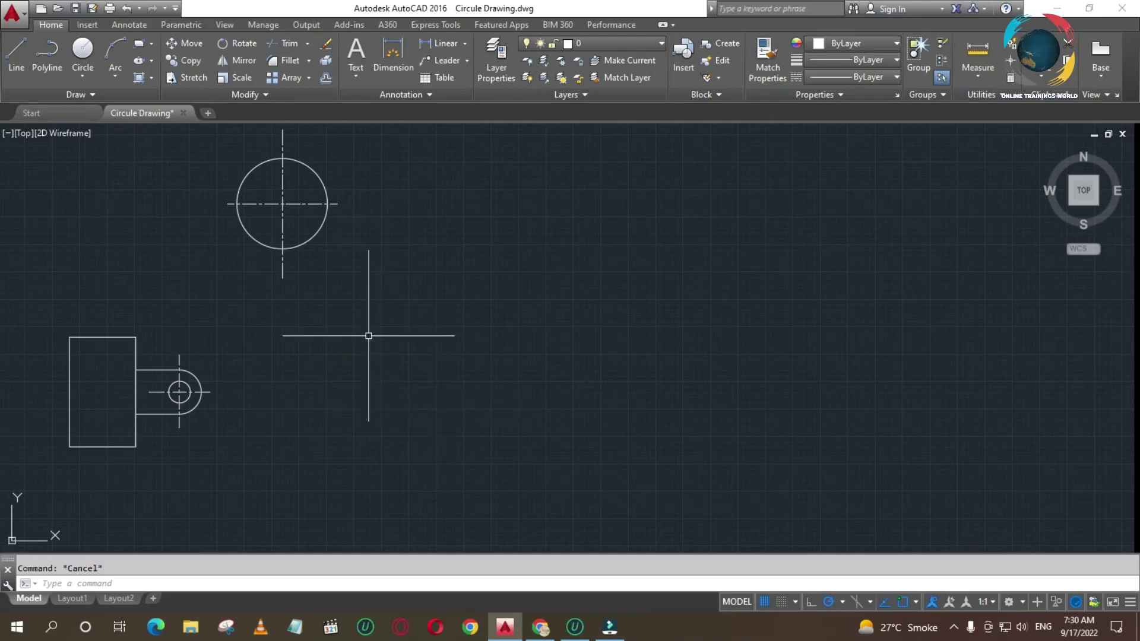
pyautogui.write('REC')
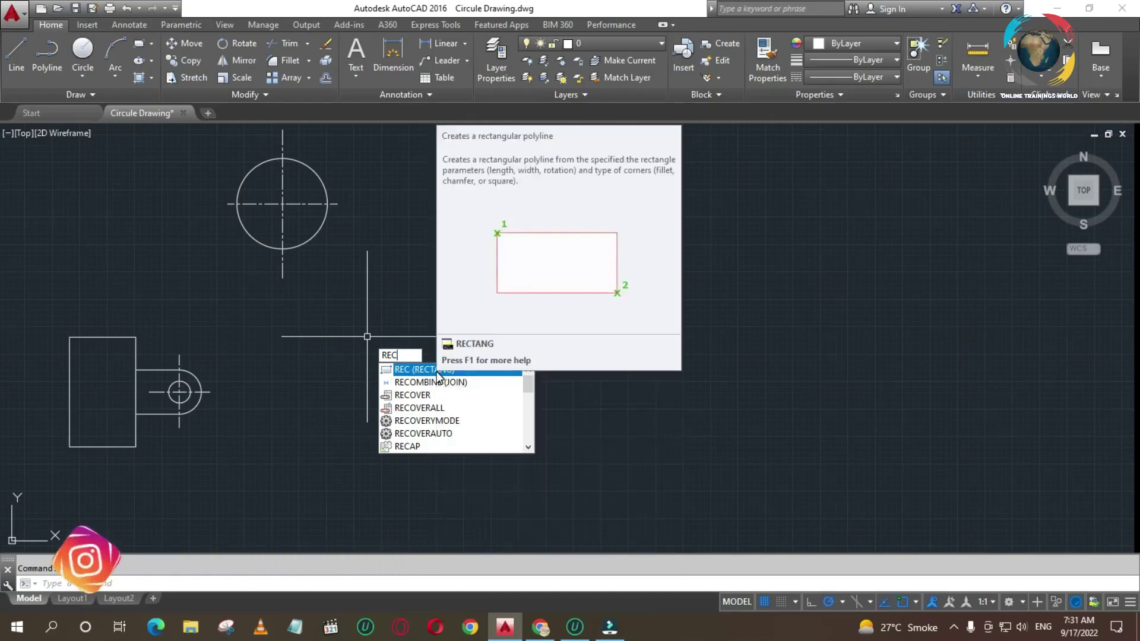
pyautogui.moveTo(417, 368)
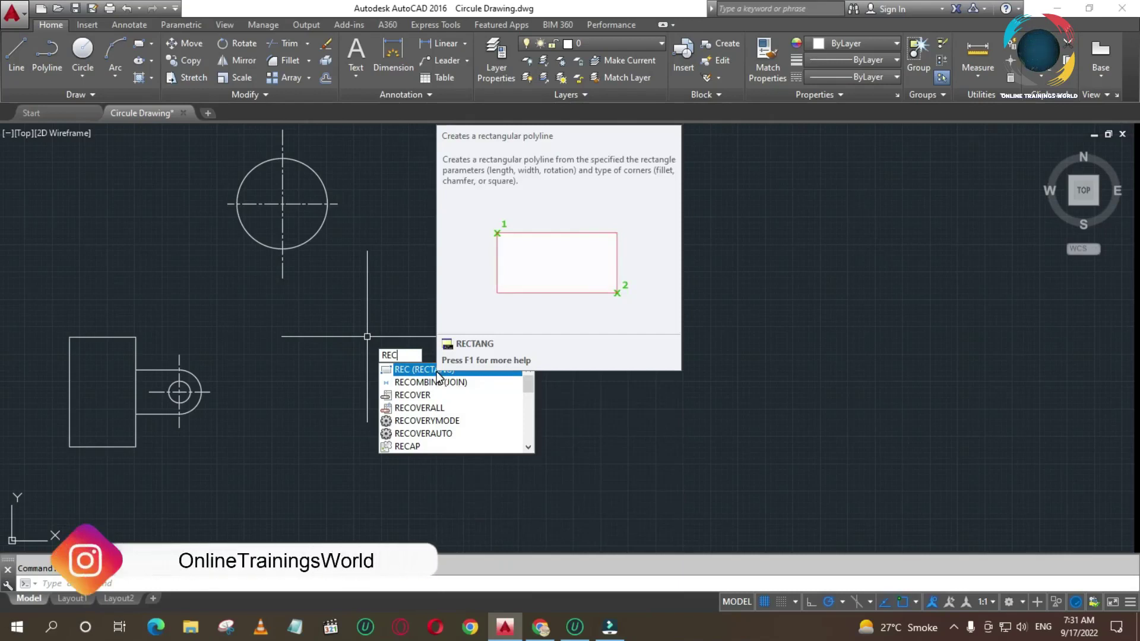
pyautogui.press('Escape')
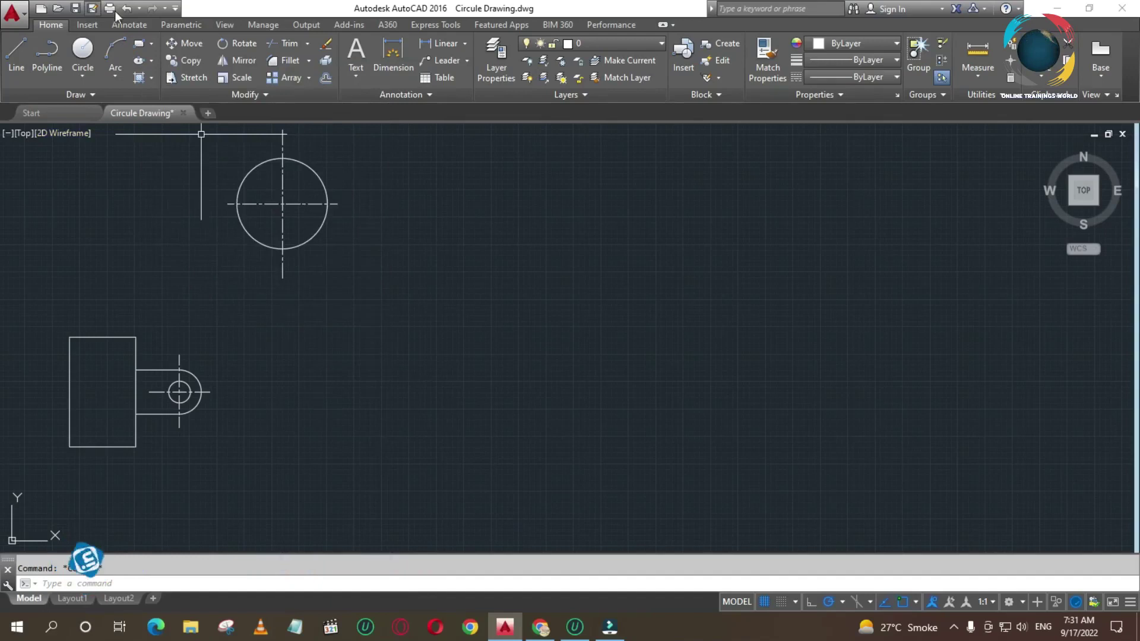
pyautogui.click(139, 43)
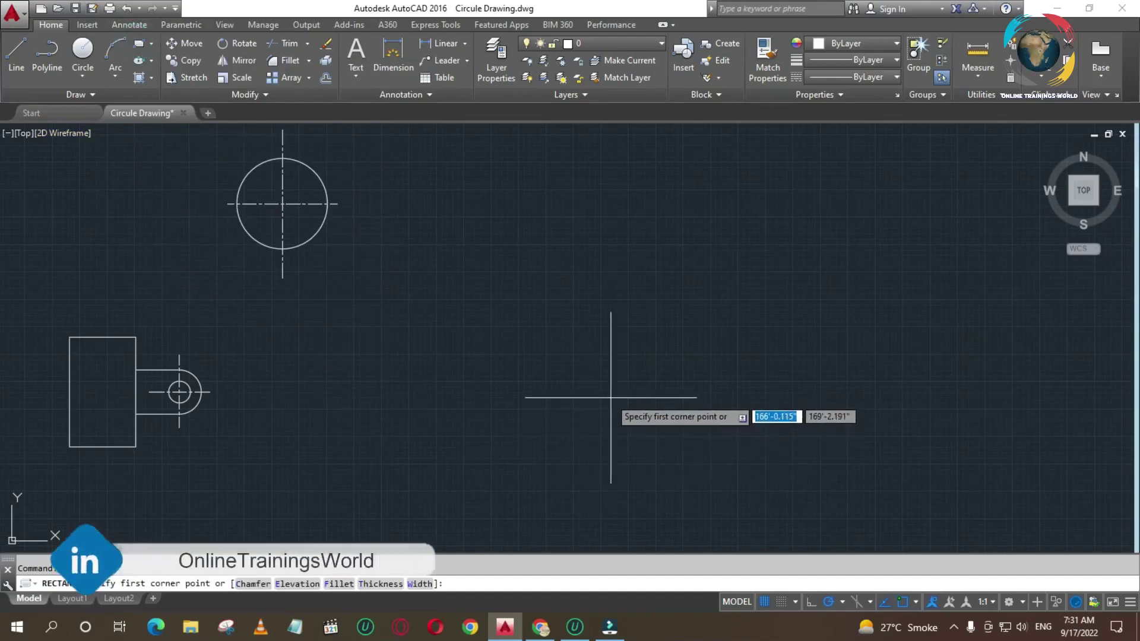
pyautogui.click(468, 399)
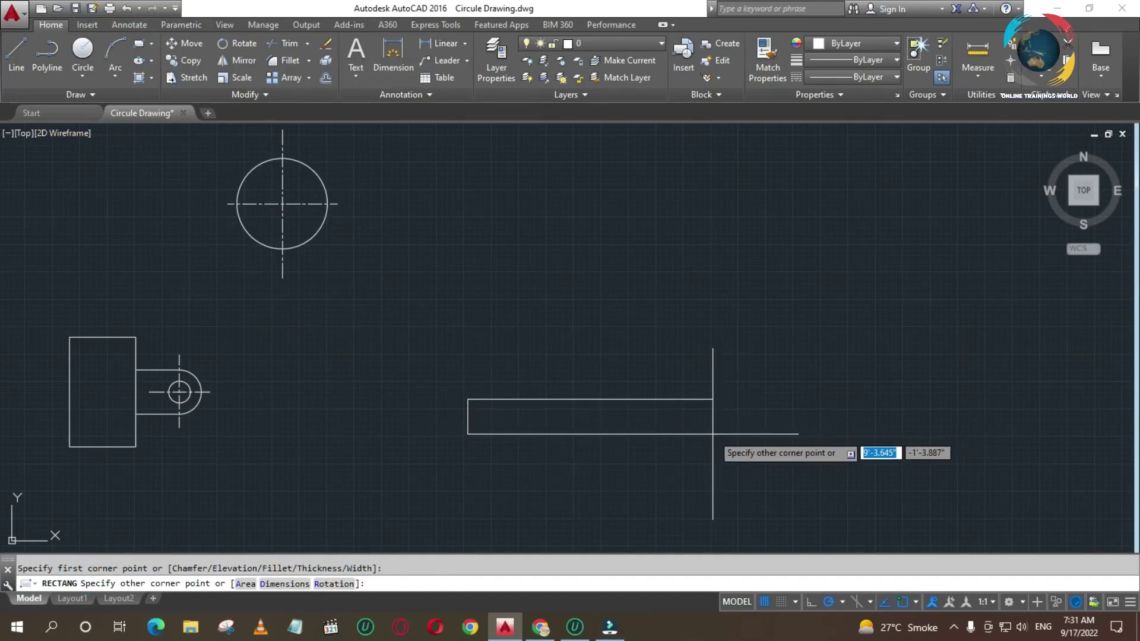
pyautogui.write('1')
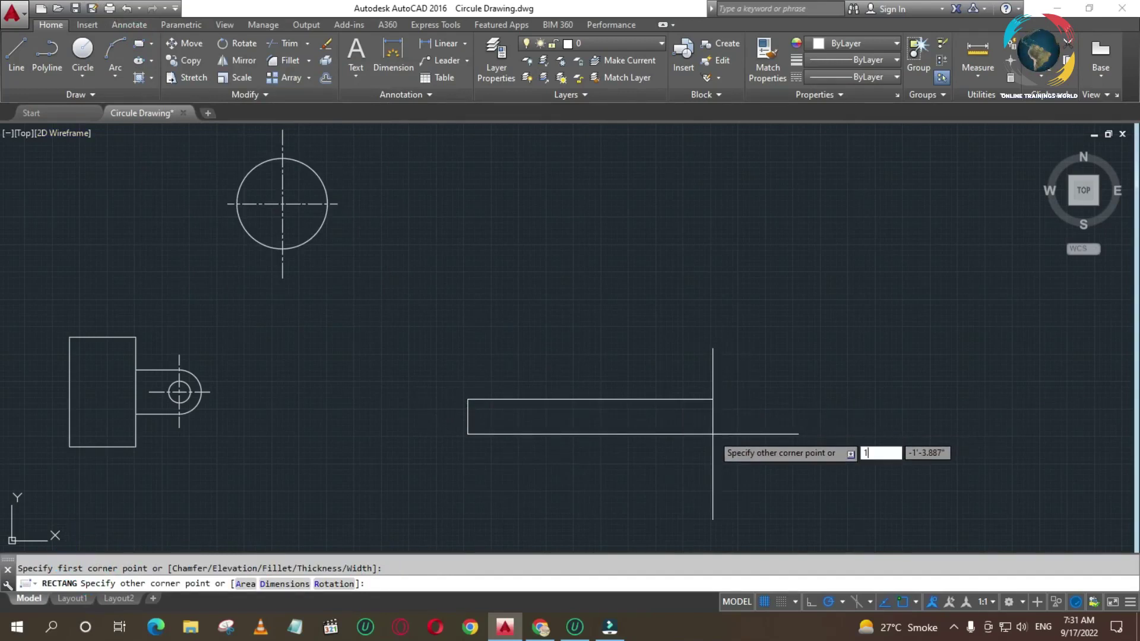
pyautogui.press('BackSpace')
pyautogui.press('BackSpace')
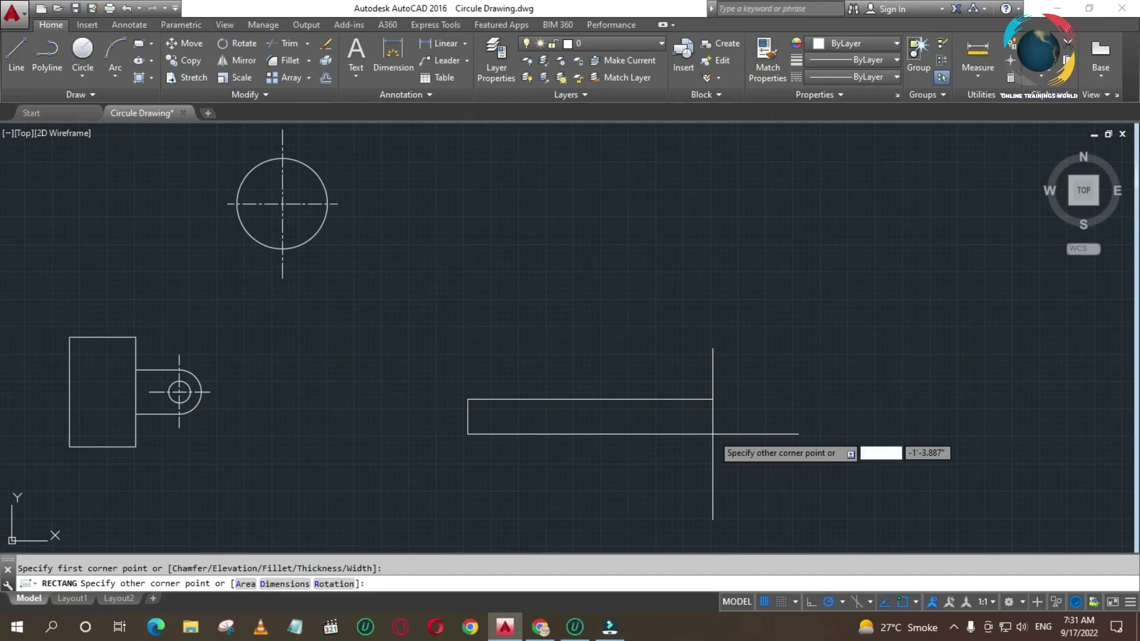
pyautogui.write('150')
pyautogui.press('Tab')
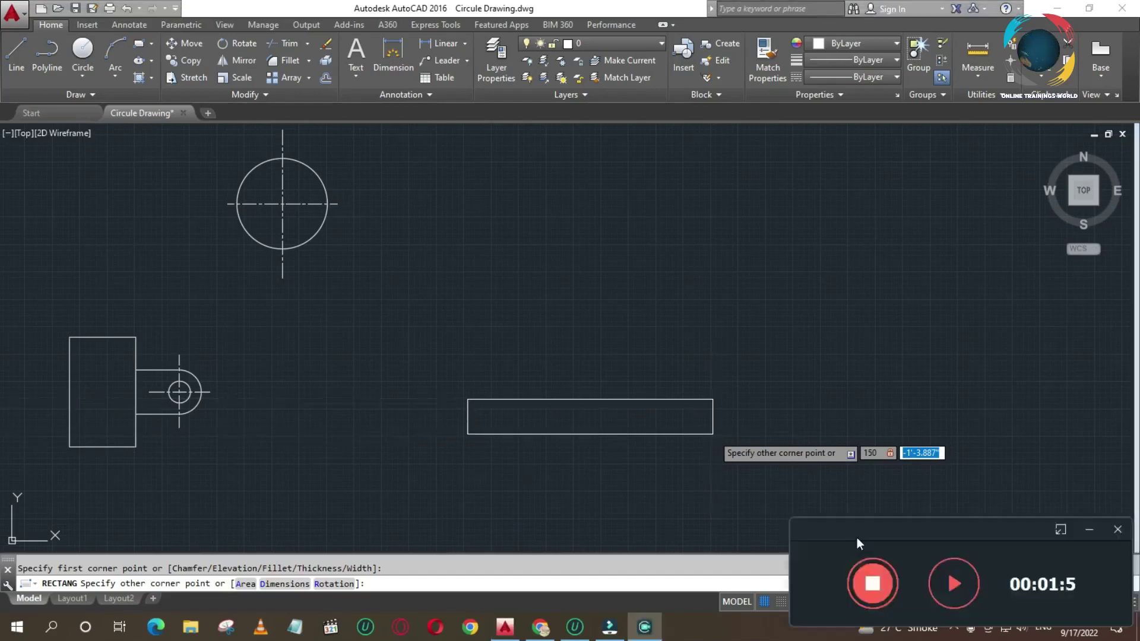
pyautogui.press('F10')
pyautogui.press('F10')
pyautogui.press('F10')
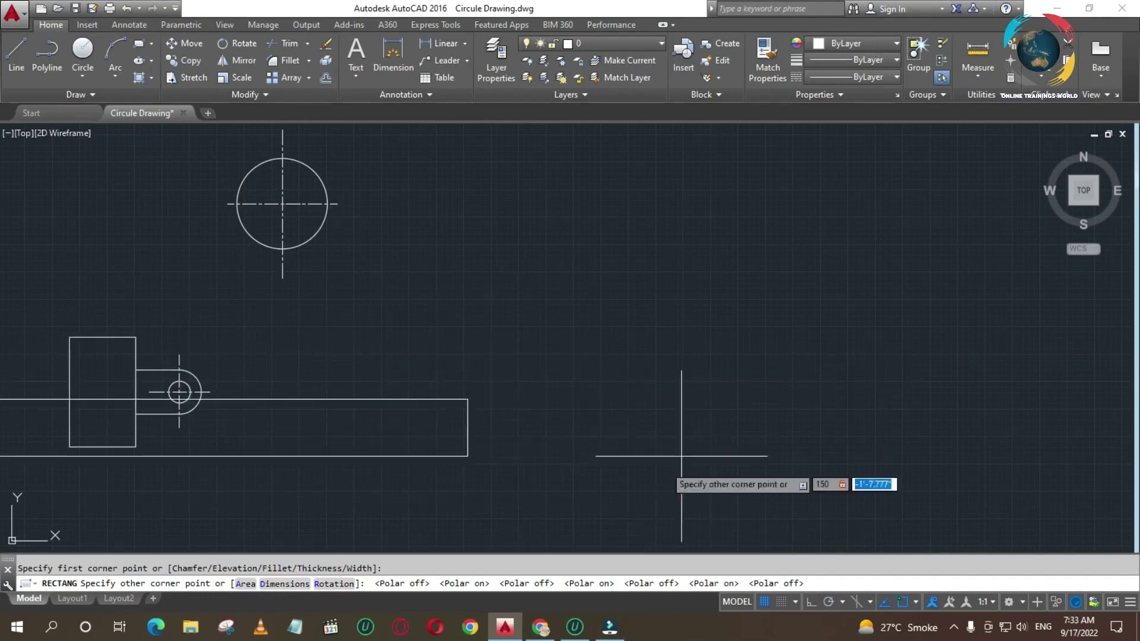
pyautogui.rightClick(573, 409)
pyautogui.press('Escape')
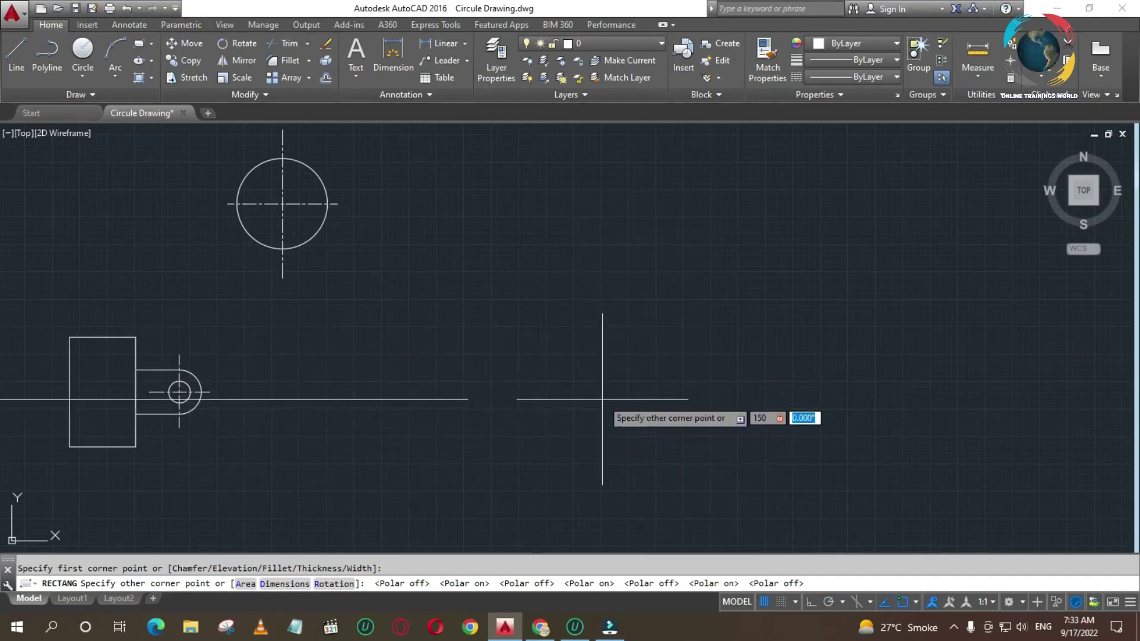
pyautogui.press('Escape')
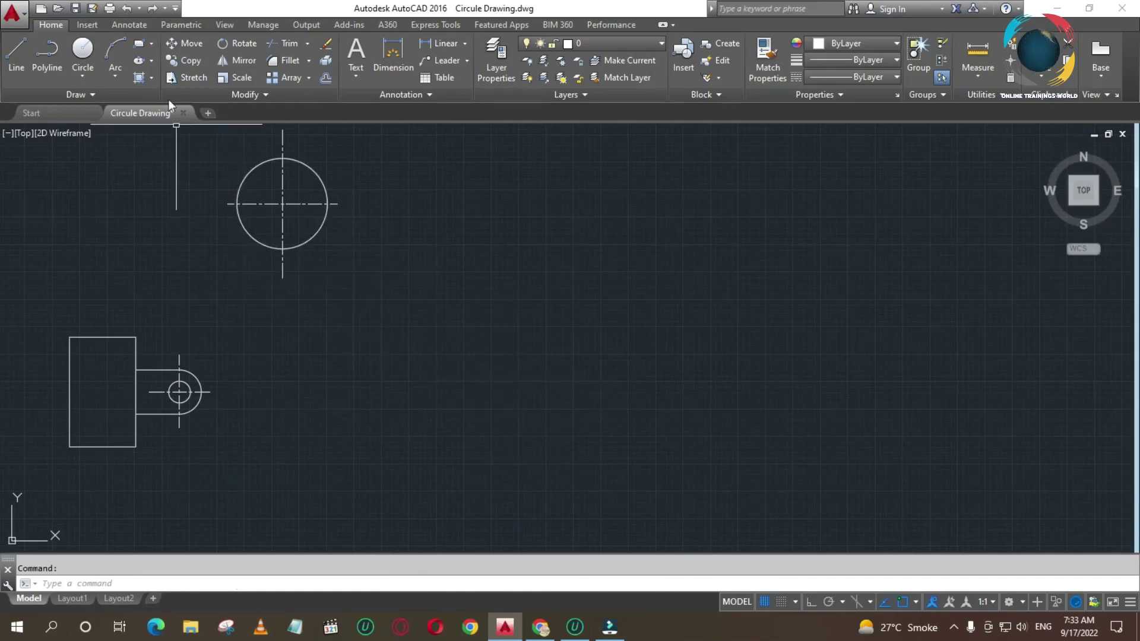
pyautogui.click(139, 43)
pyautogui.click(449, 284)
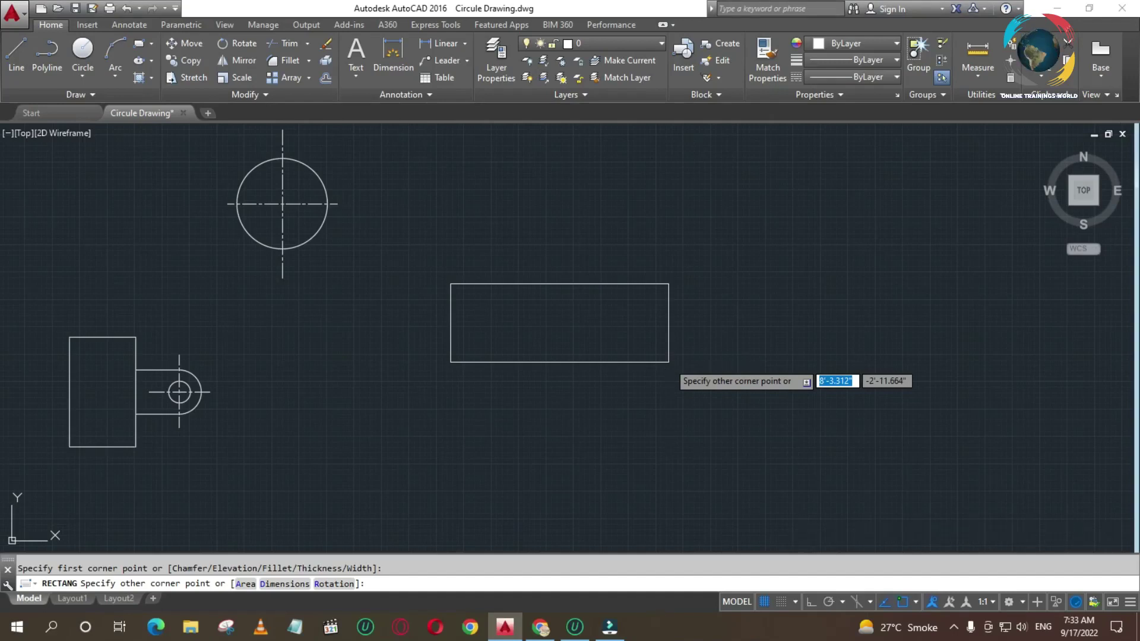
pyautogui.press('F10')
pyautogui.press('F10')
pyautogui.press('F10')
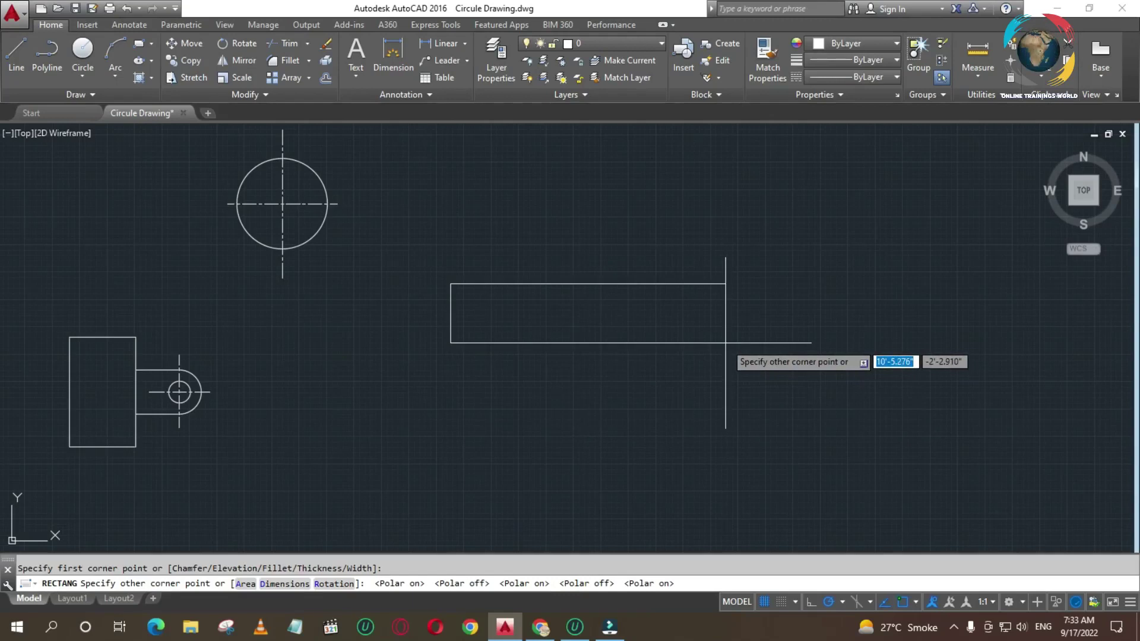
pyautogui.write('150')
pyautogui.press('Return')
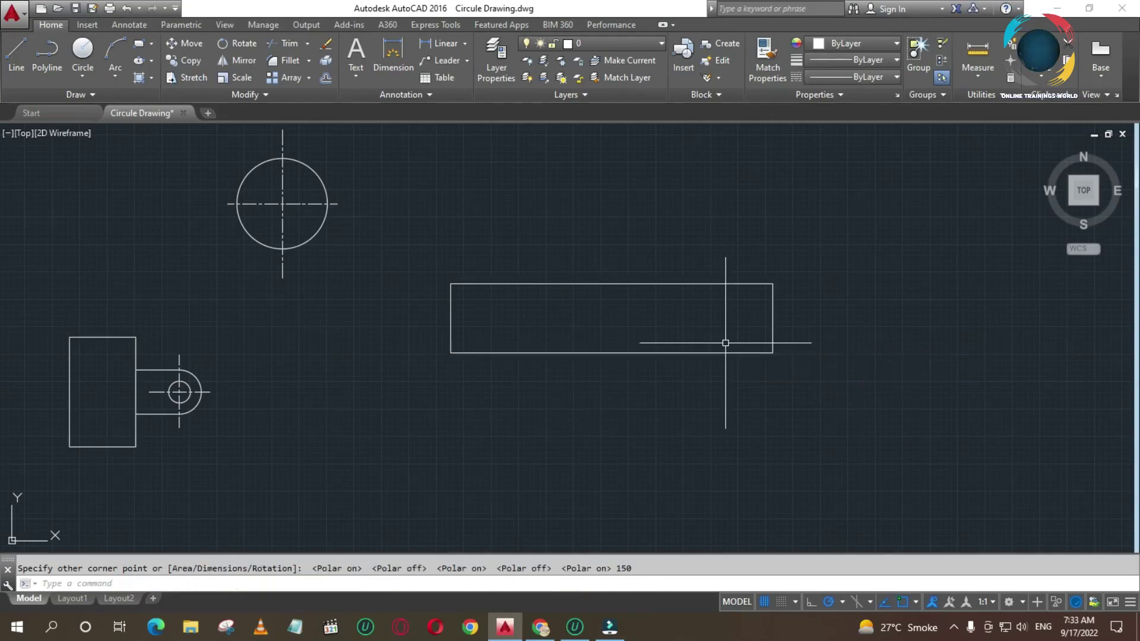
pyautogui.click(785, 323)
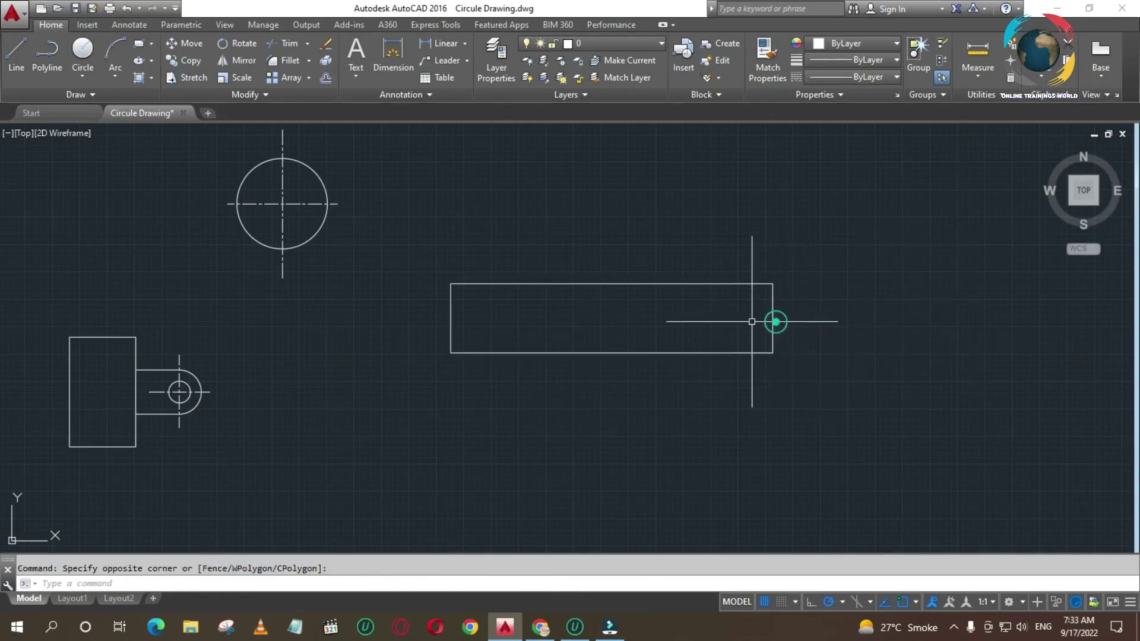
pyautogui.click(773, 322)
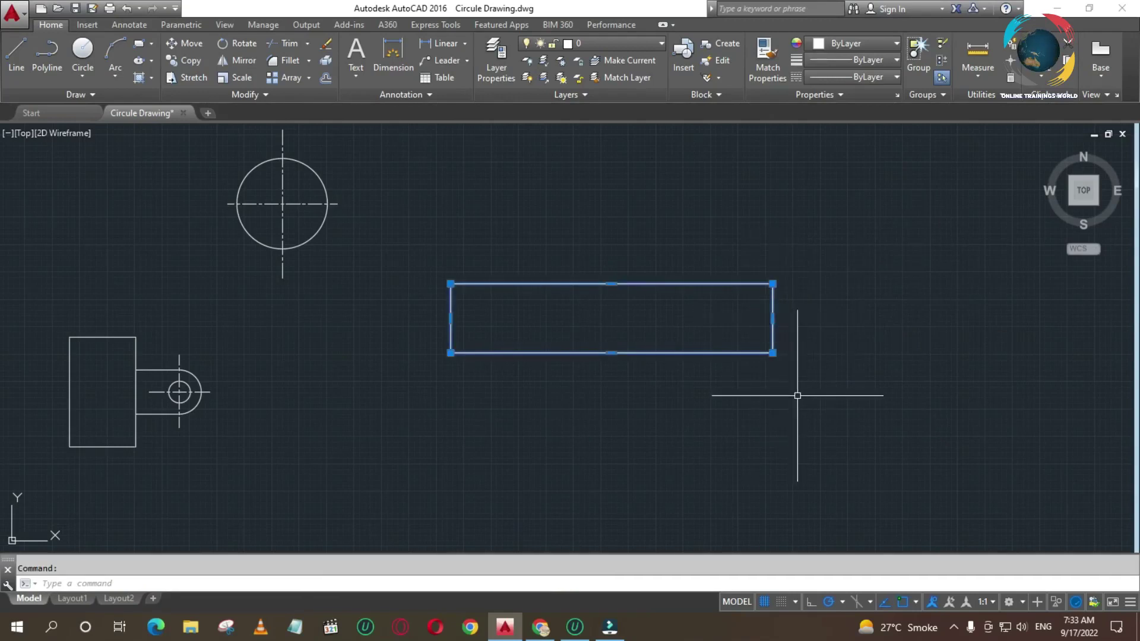
pyautogui.press('Delete')
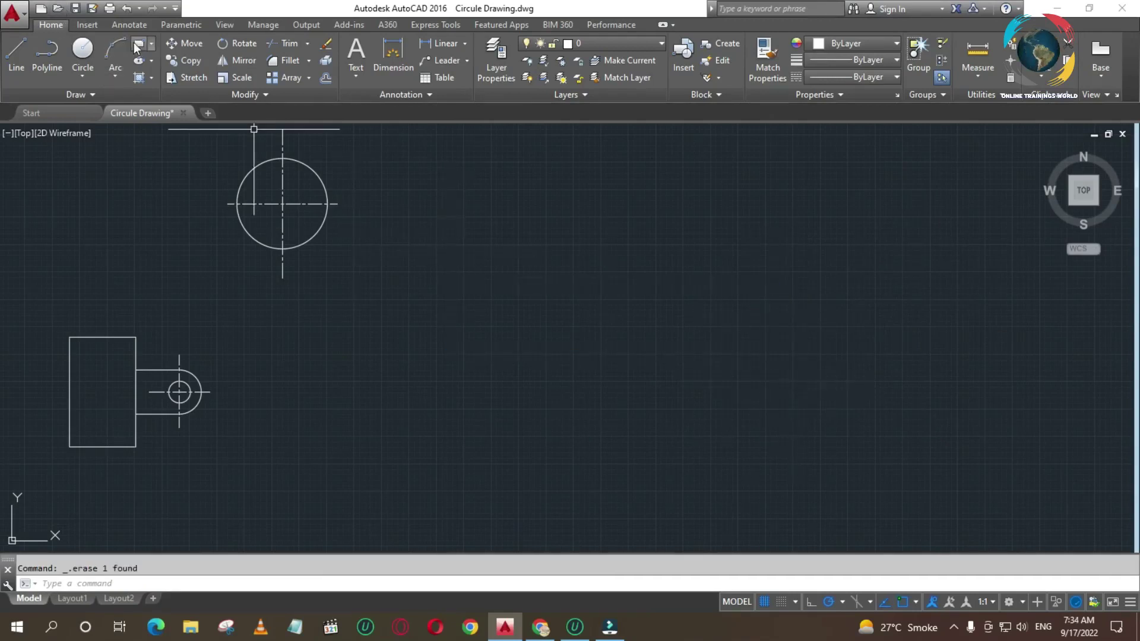
pyautogui.click(138, 43)
pyautogui.click(493, 274)
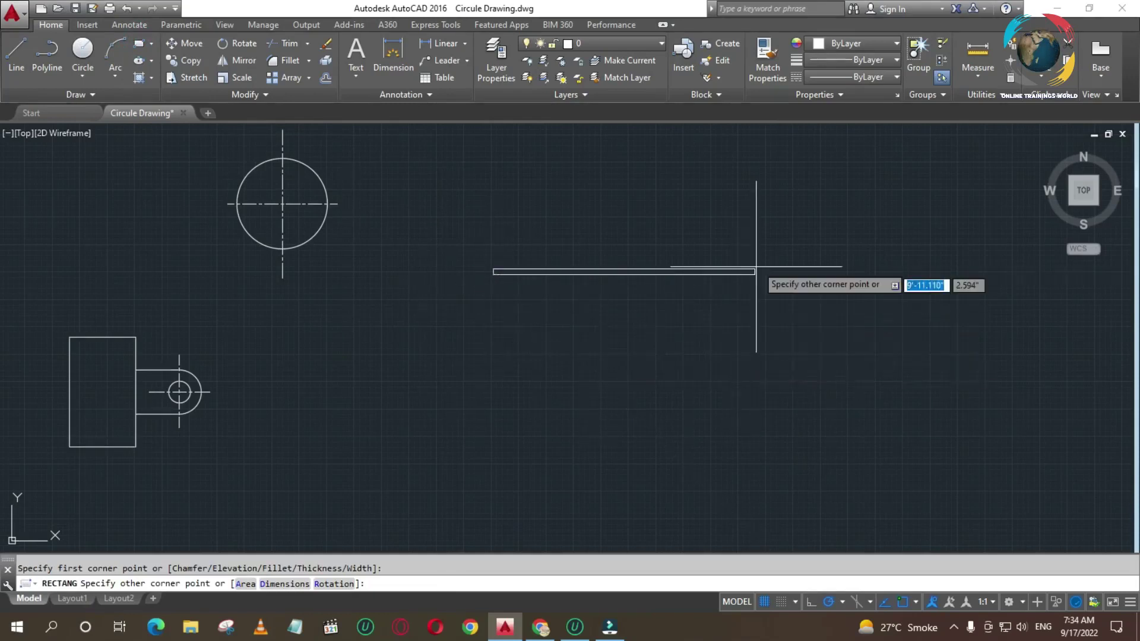
pyautogui.write('150')
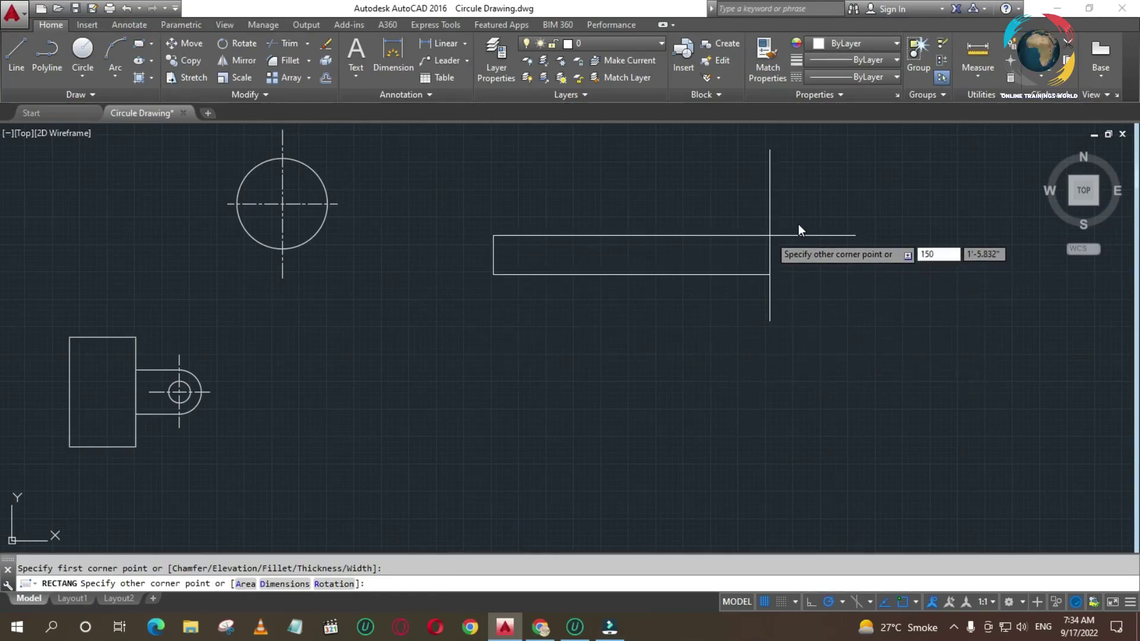
pyautogui.press('Tab')
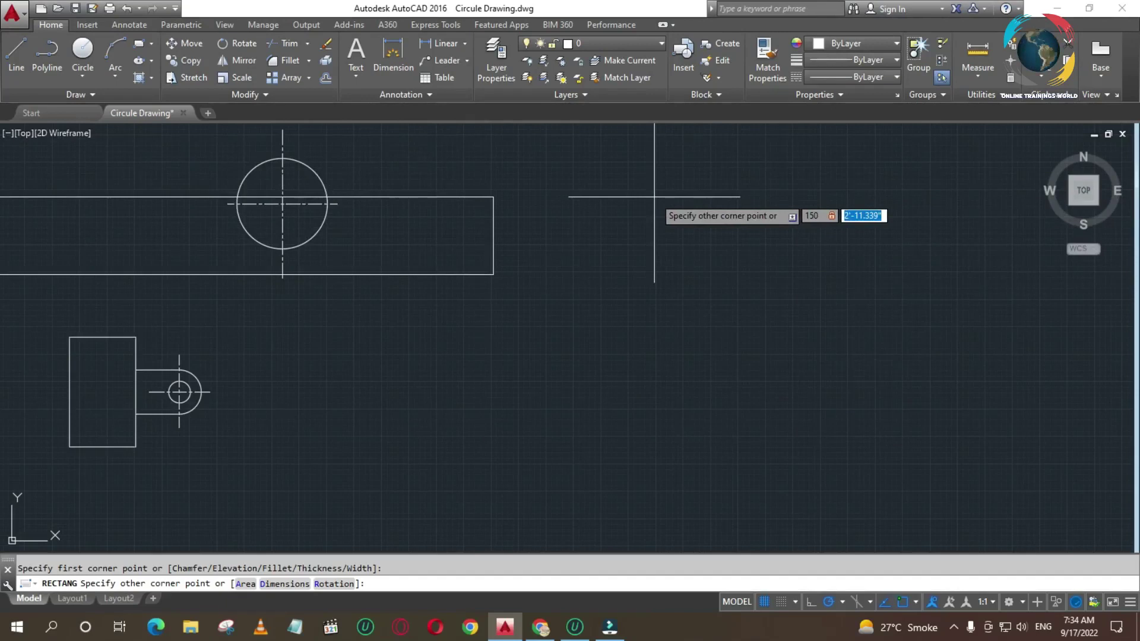
pyautogui.write('80')
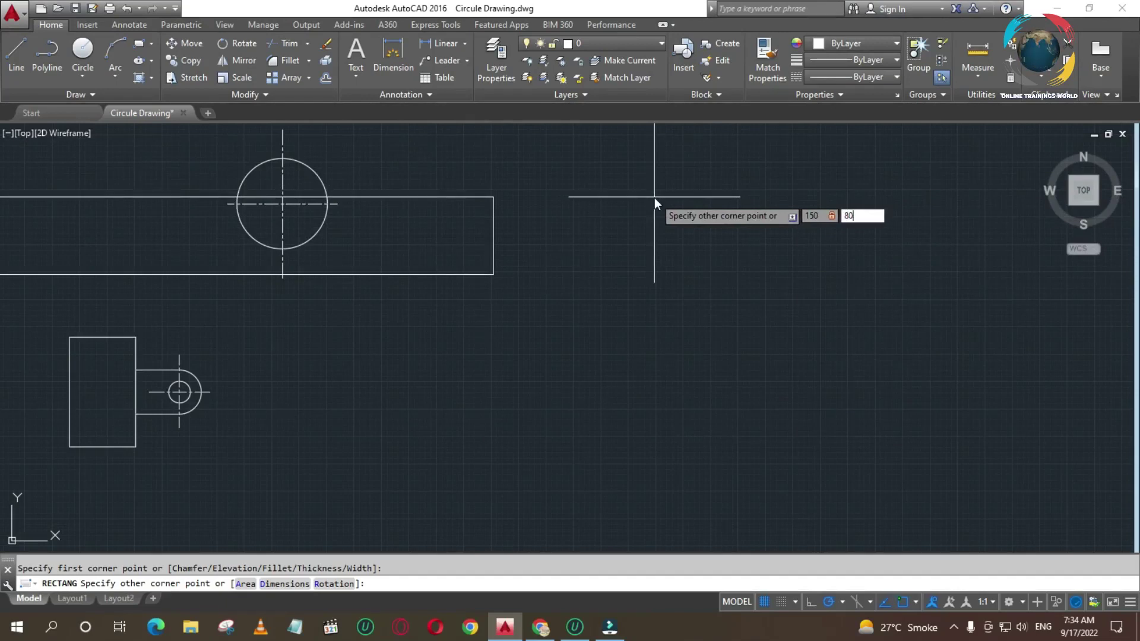
pyautogui.press('Return')
pyautogui.scroll(-4, 703, 265)
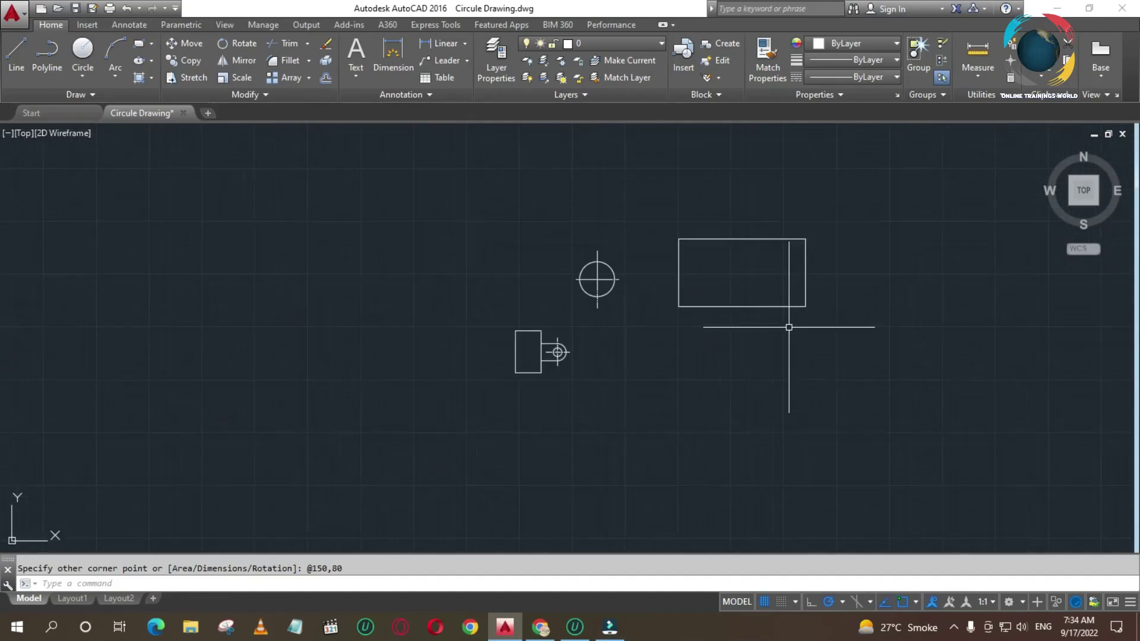
pyautogui.scroll(-2, 789, 322)
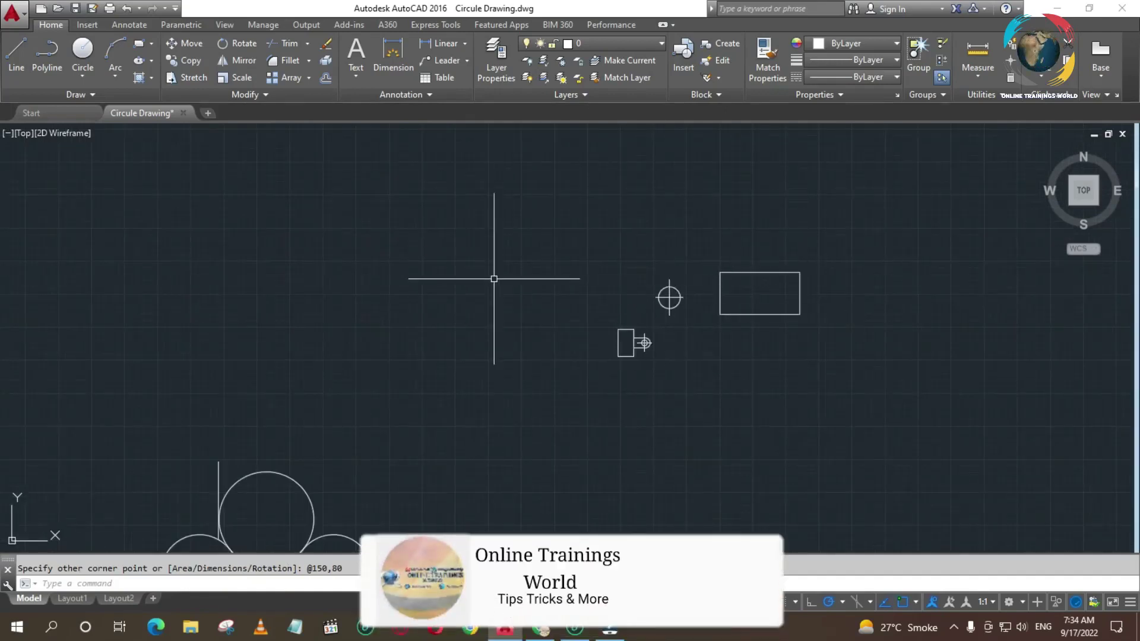
pyautogui.write('z')
pyautogui.press('Return')
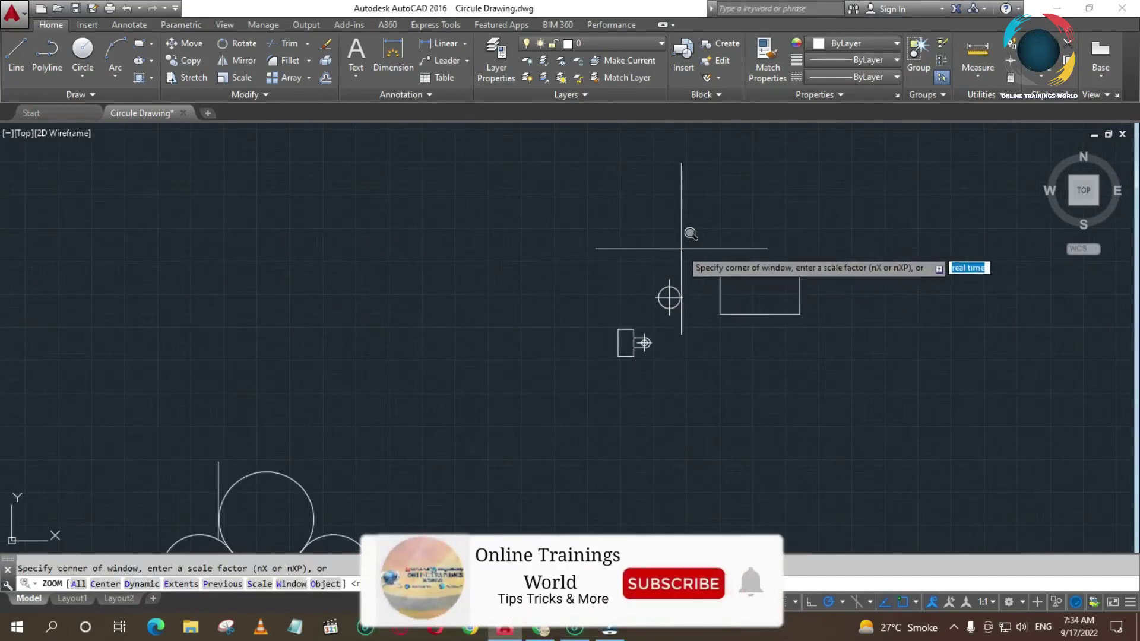
pyautogui.click(681, 247)
pyautogui.click(886, 344)
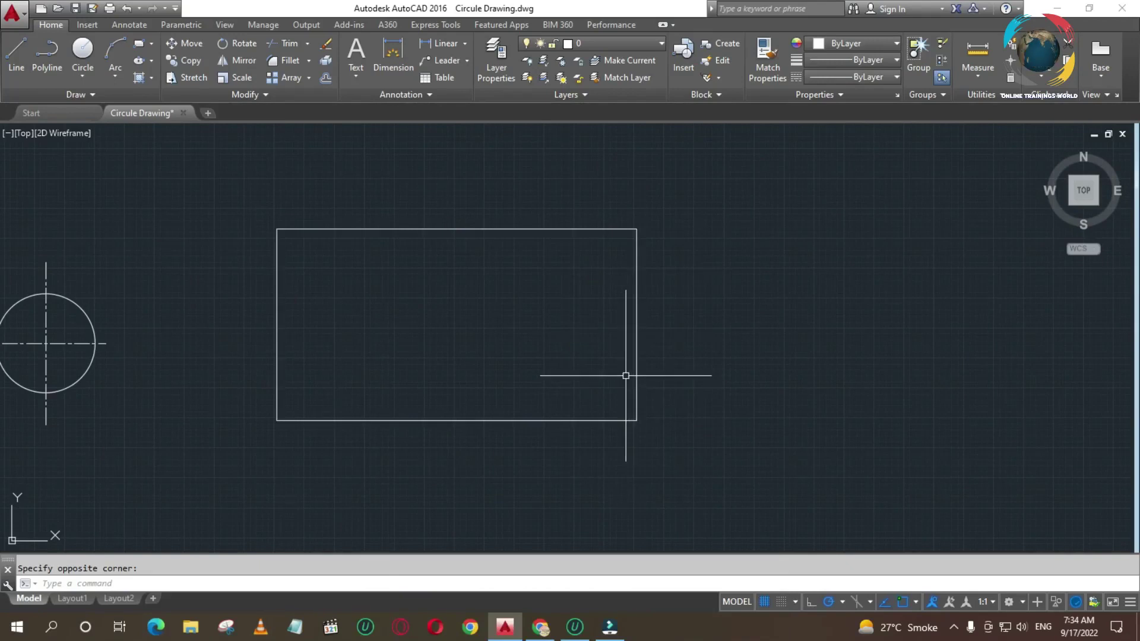
pyautogui.press('F10')
pyautogui.click(689, 272)
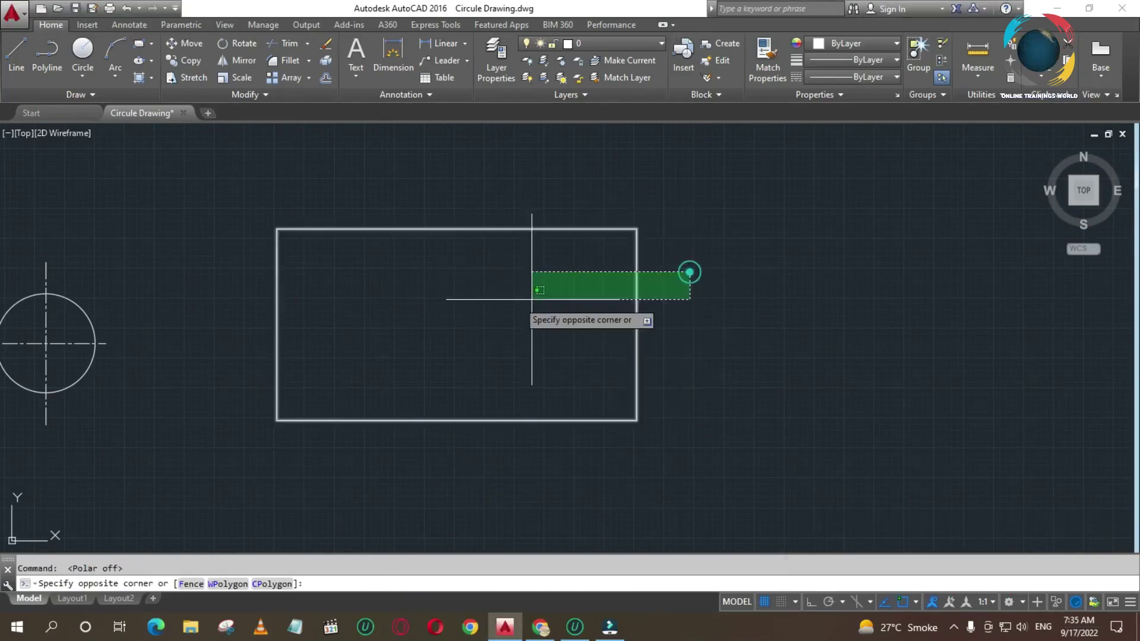
pyautogui.click(659, 297)
pyautogui.click(636, 303)
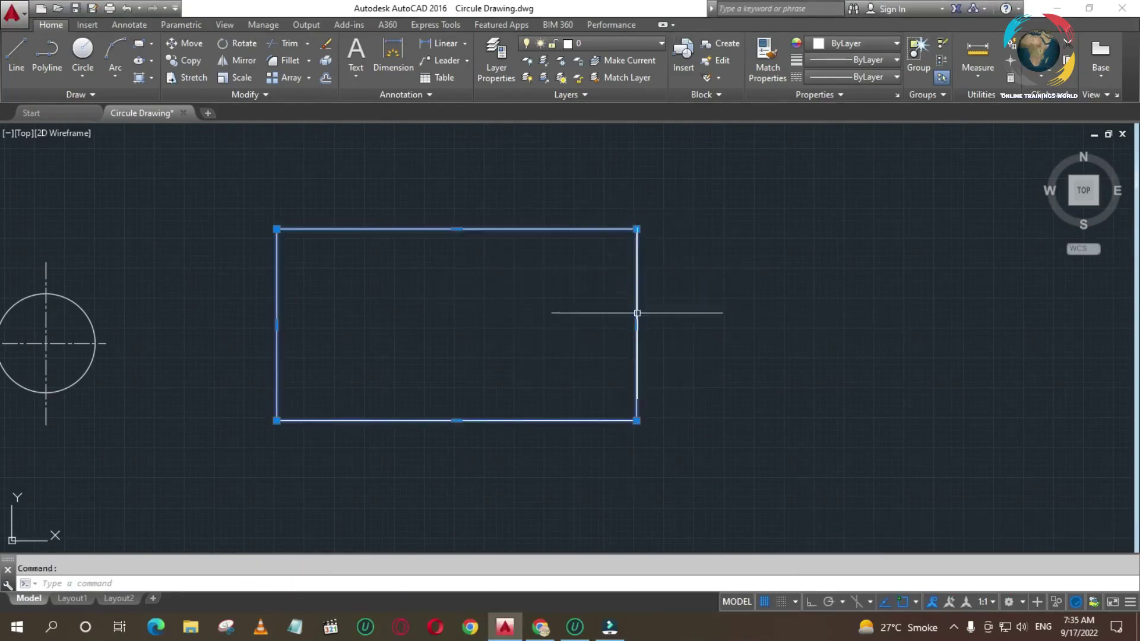
pyautogui.press('Delete')
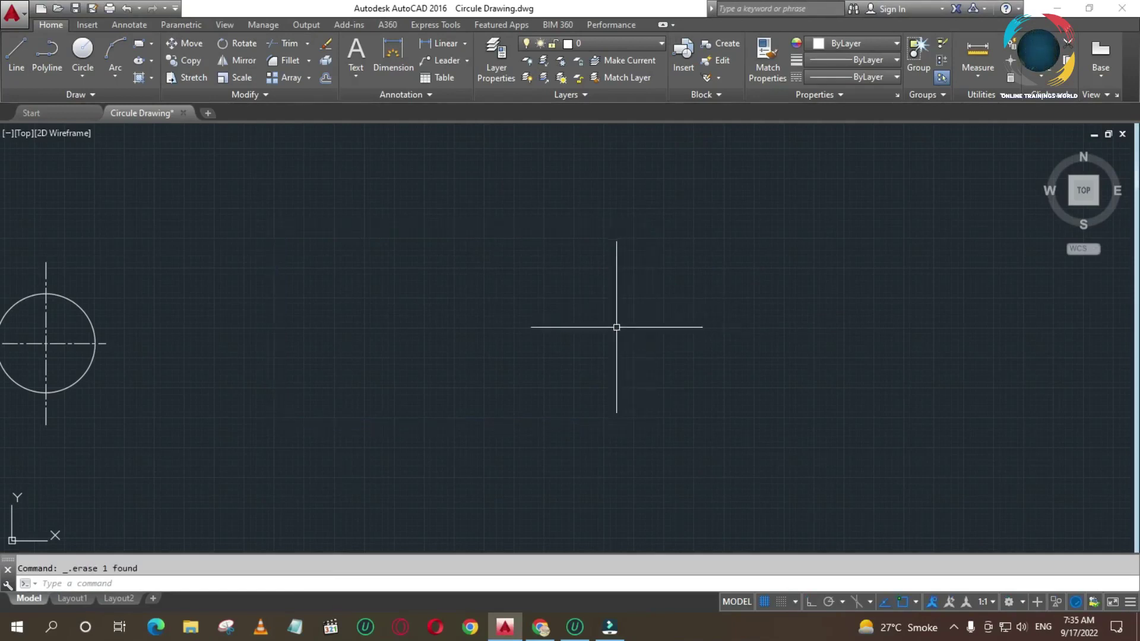
# Step: Draw a rectangle 100 wide by 10 tall to the right of the centre-lined circle
pyautogui.click(139, 45)
pyautogui.click(404, 343)
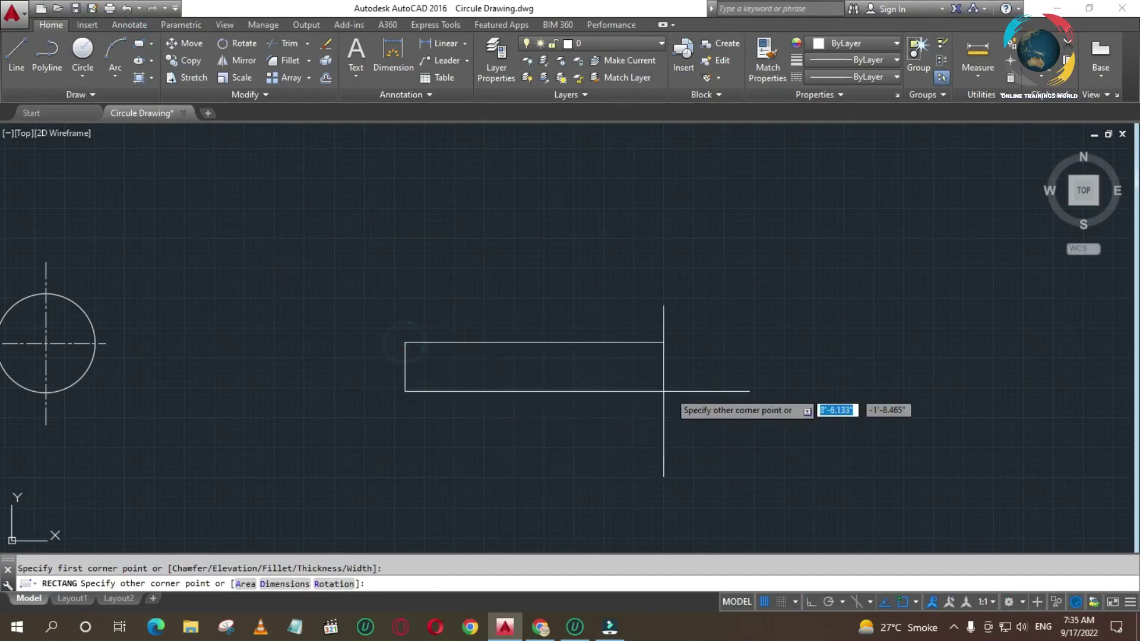
pyautogui.write('100')
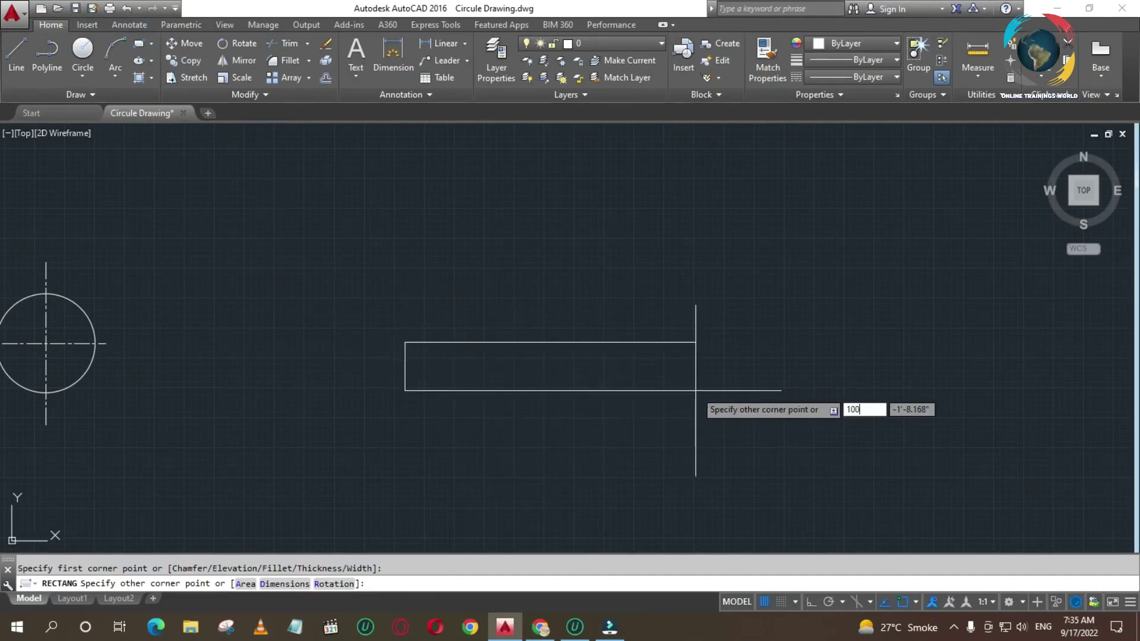
pyautogui.press('Tab')
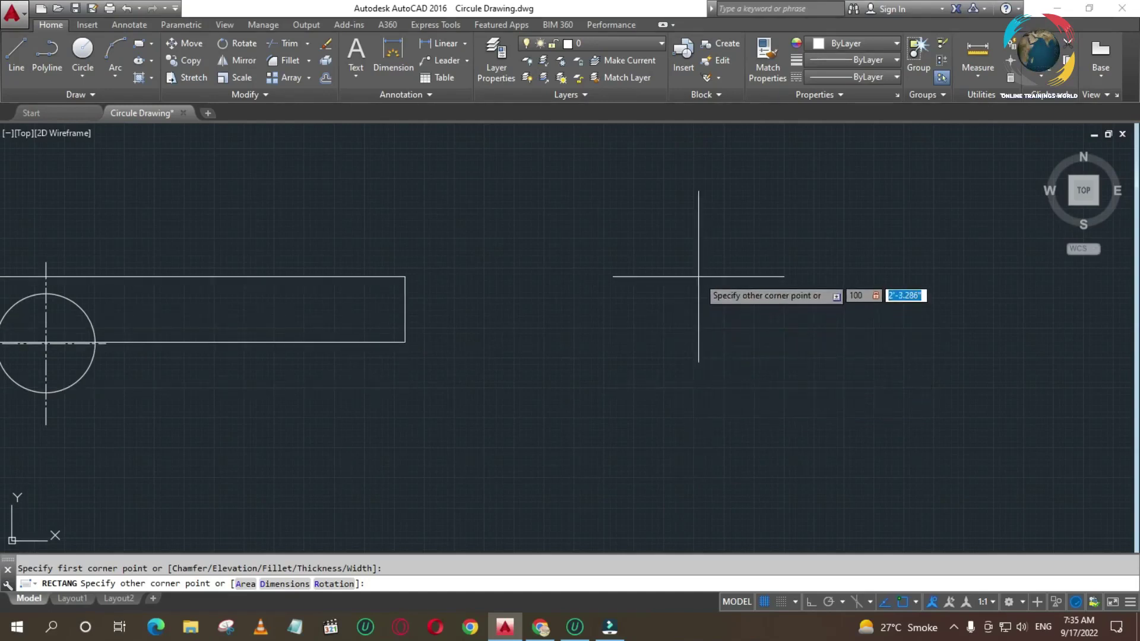
pyautogui.write('10')
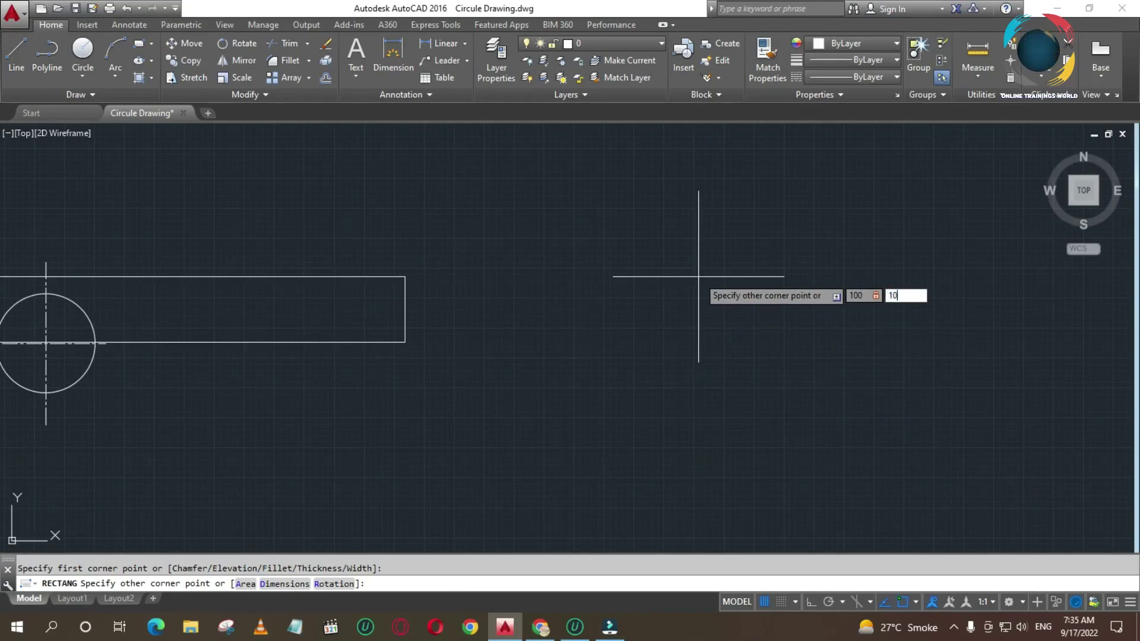
pyautogui.press('Return')
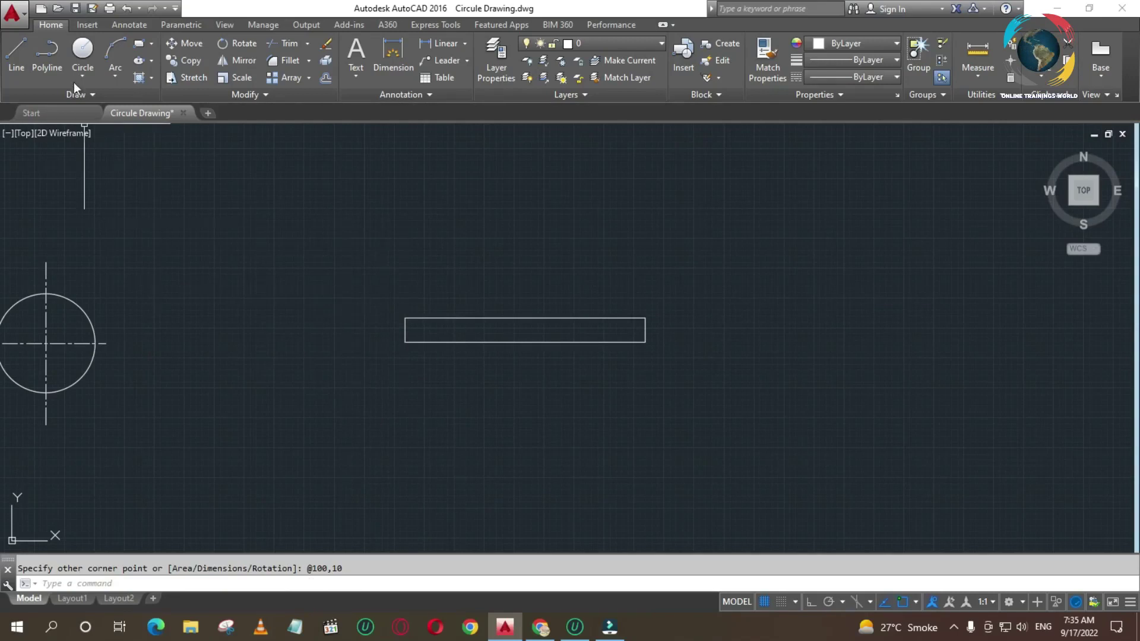
# Step: Start a polyline at the rectangle's top-left corner and draw 100 straight up with Ortho on
pyautogui.click(49, 54)
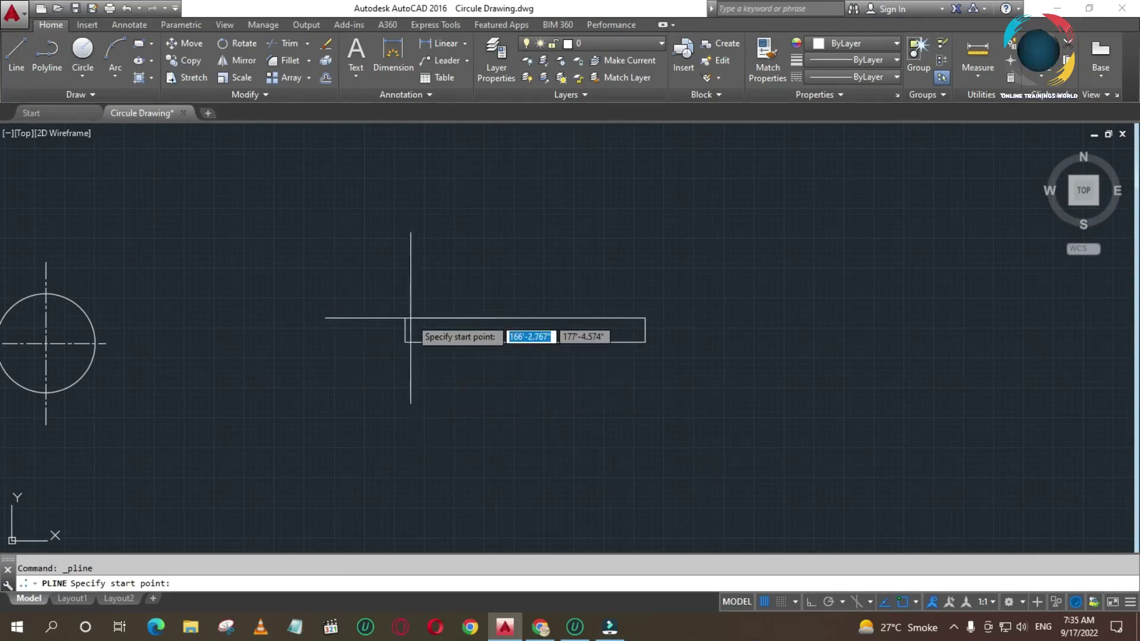
pyautogui.click(406, 318)
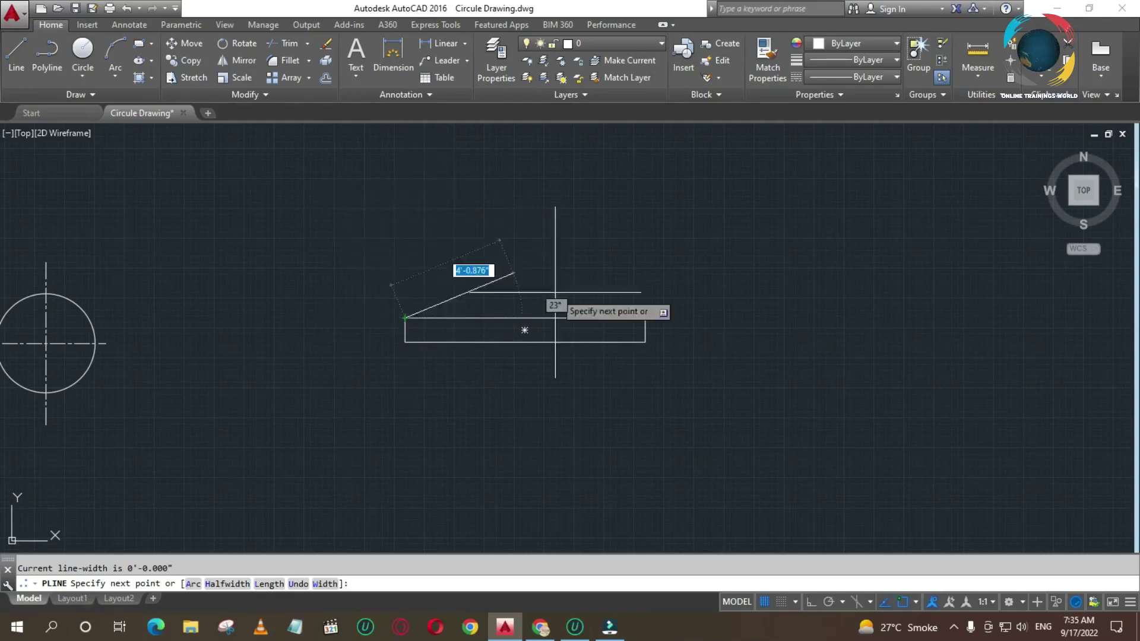
pyautogui.click(811, 601)
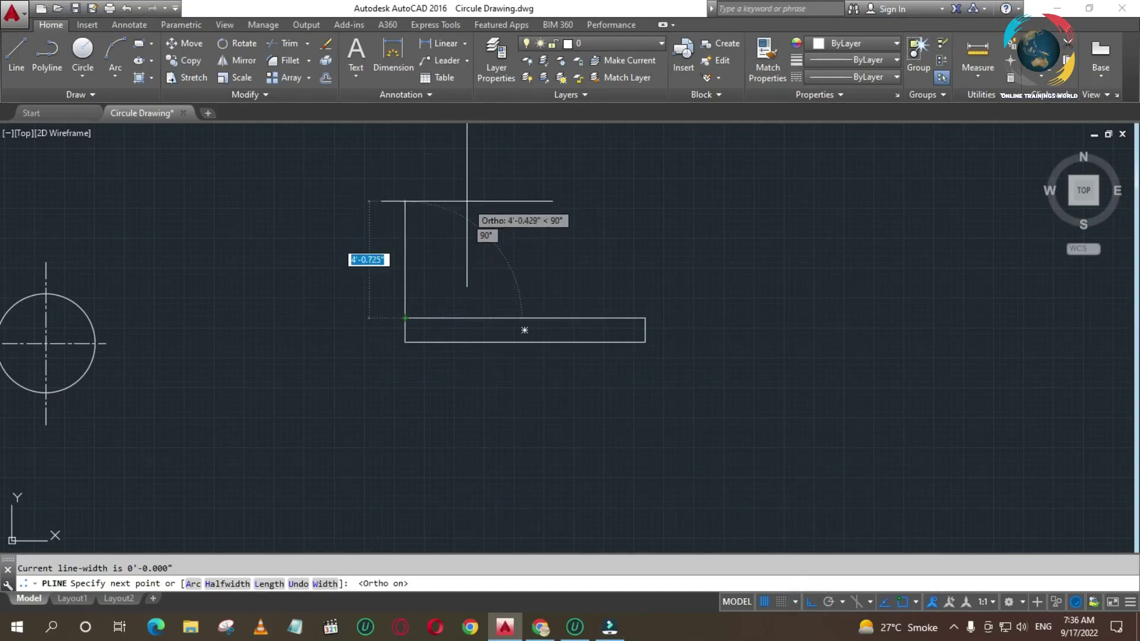
pyautogui.scroll(2, 451, 205)
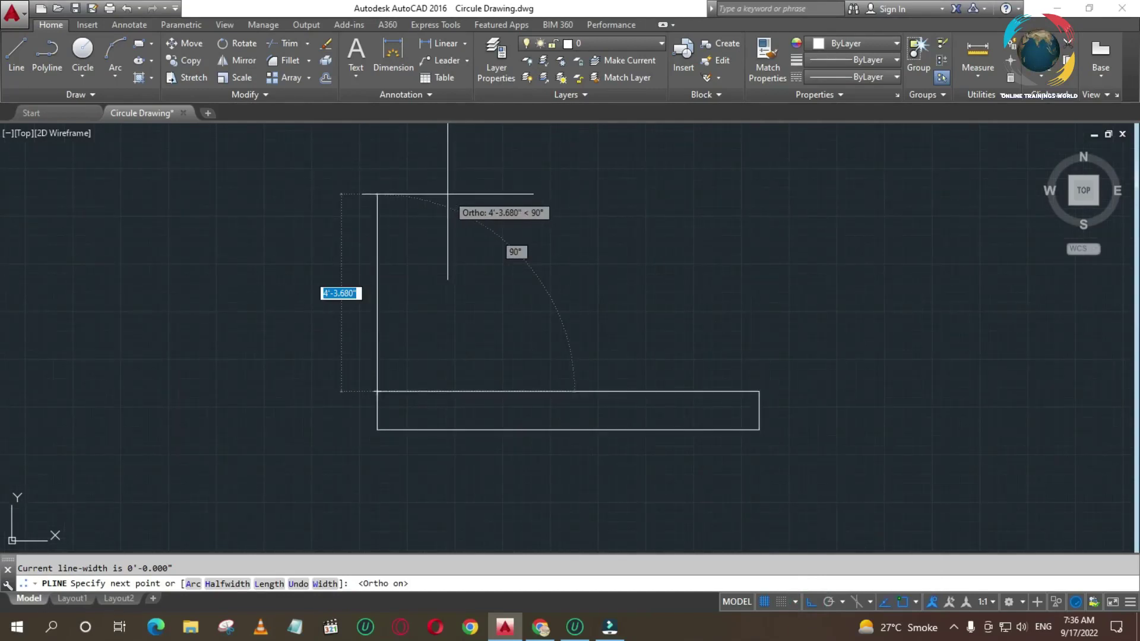
pyautogui.write('100')
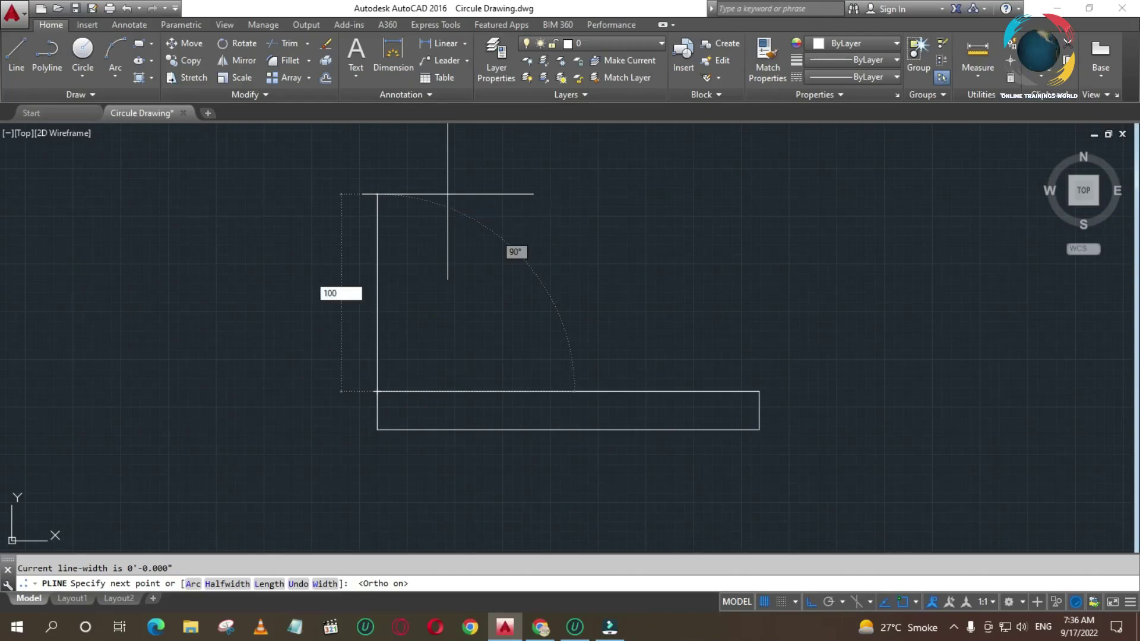
pyautogui.press('Return')
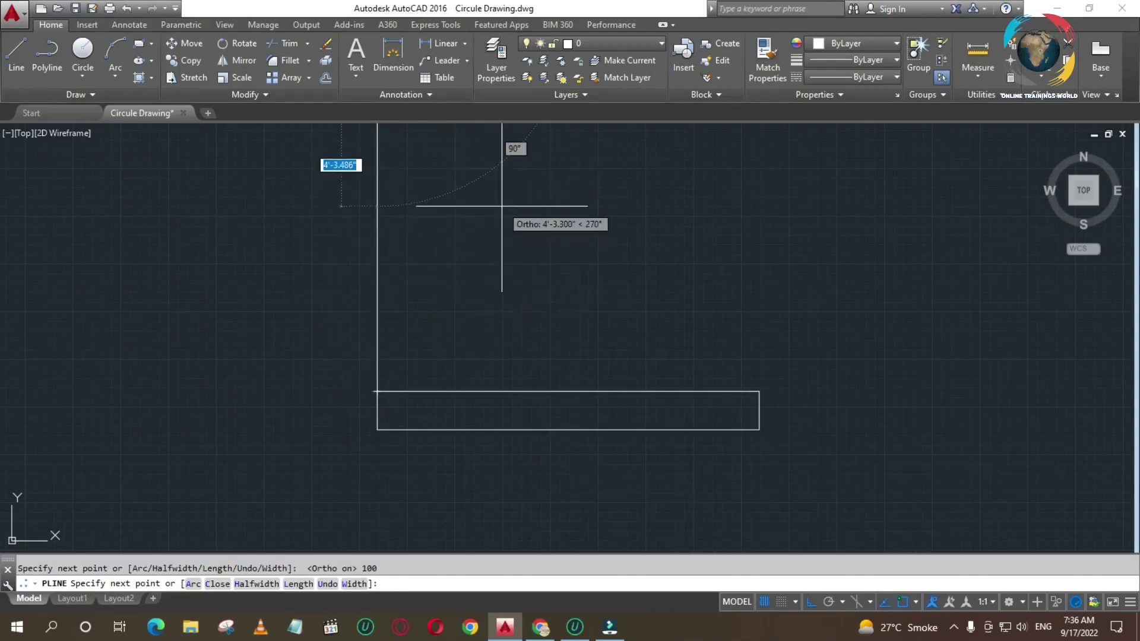
pyautogui.scroll(-3, 496, 333)
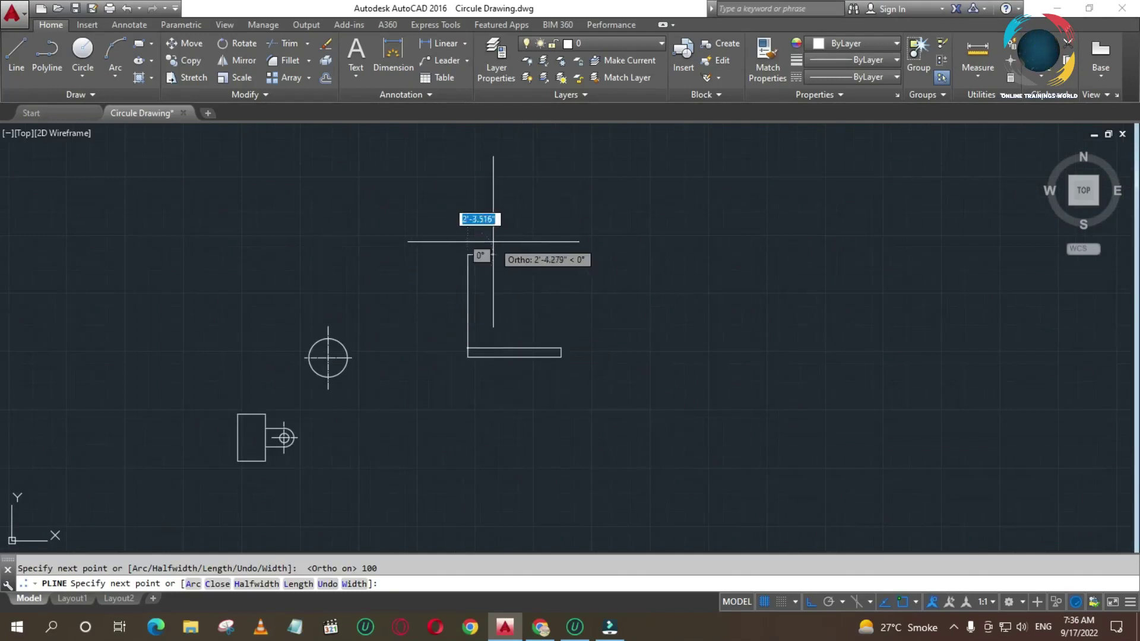
pyautogui.scroll(3, 477, 250)
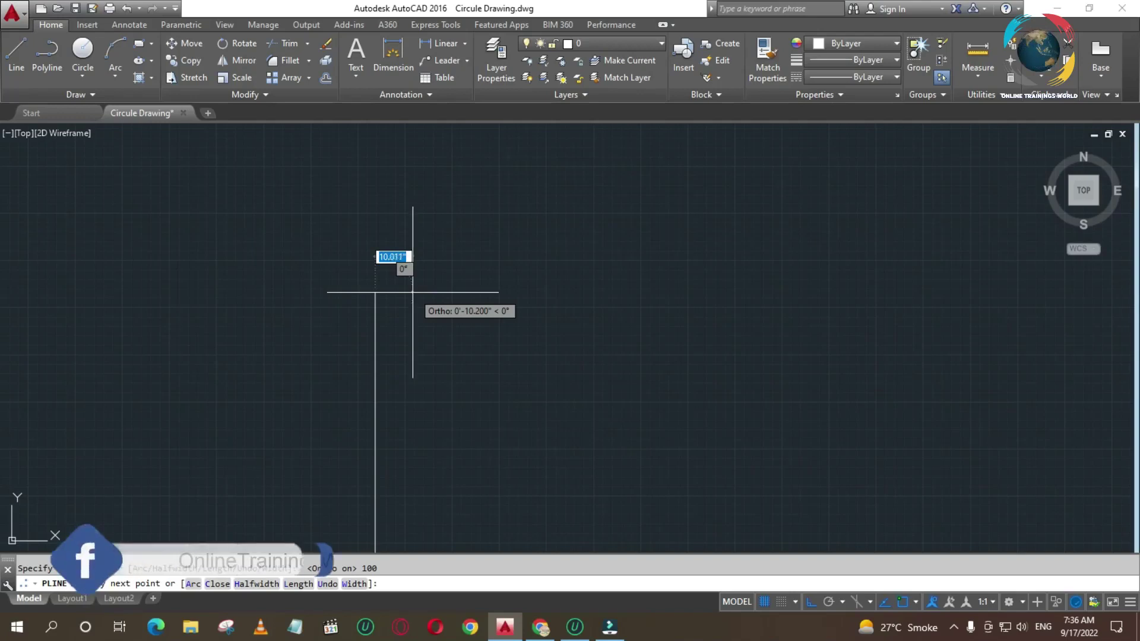
# Step: Cap the polyline's upright with a 40-unit semicircular arc
pyautogui.rightClick(392, 293)
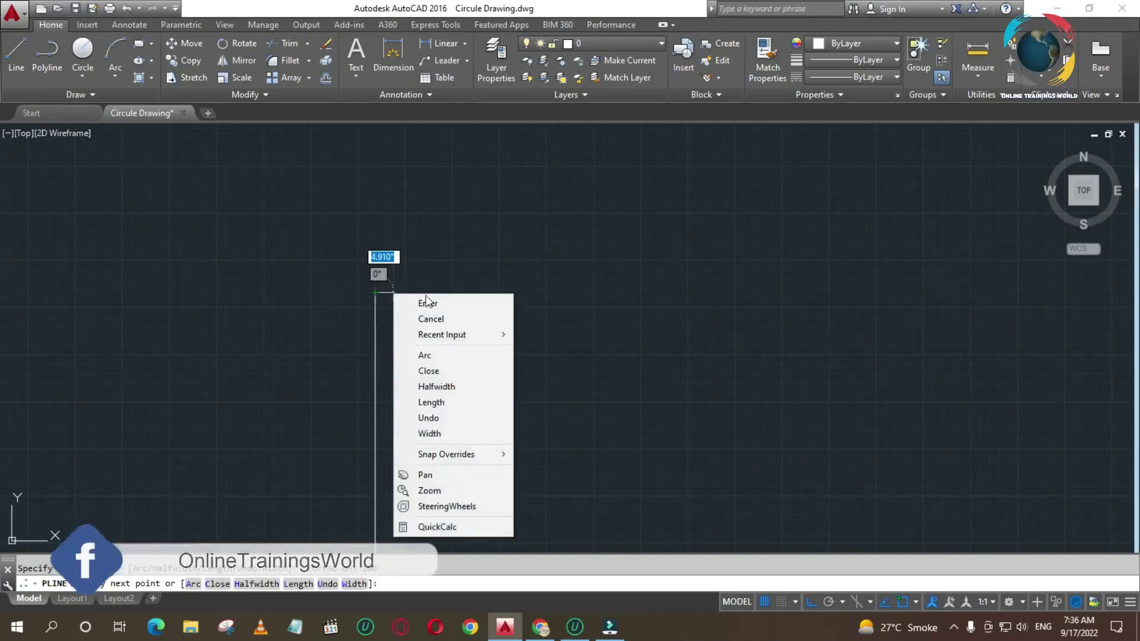
pyautogui.click(424, 355)
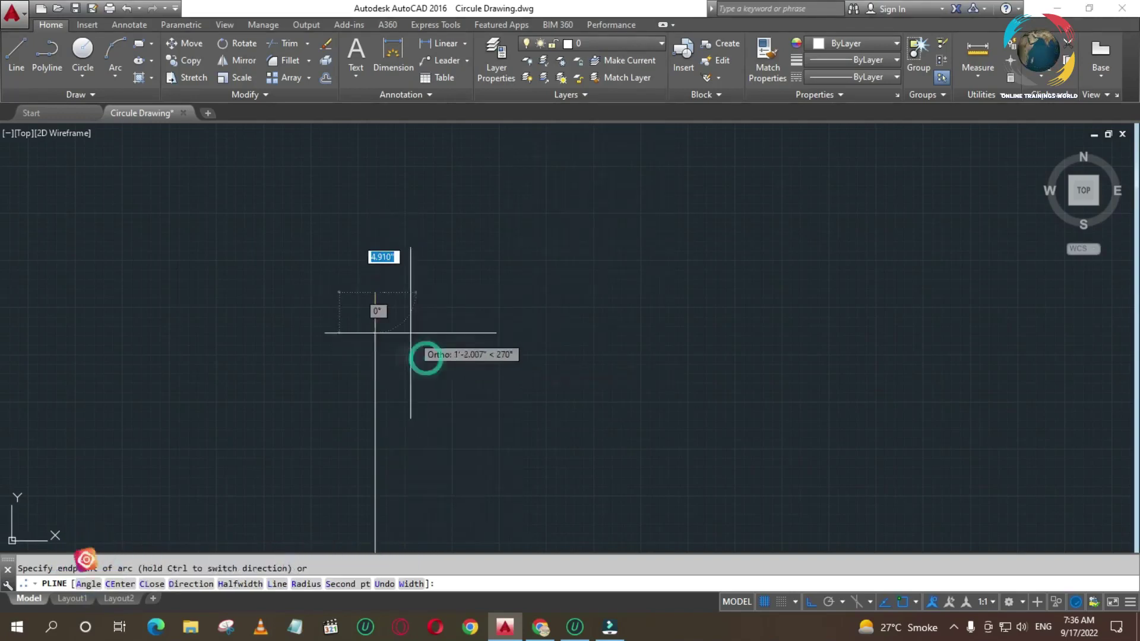
pyautogui.write('40')
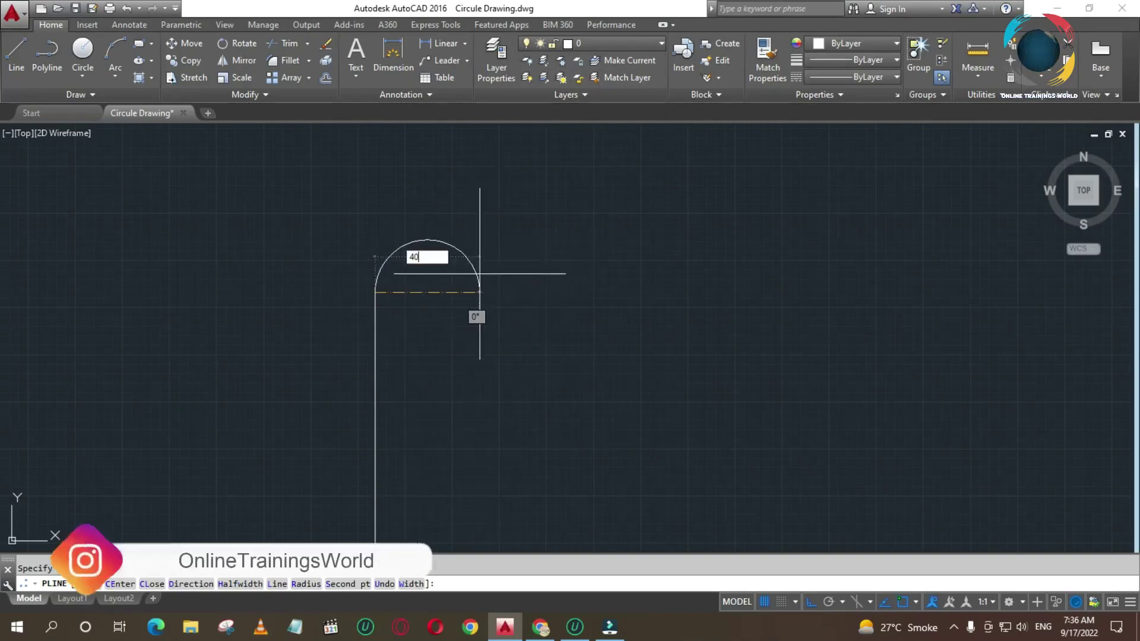
pyautogui.press('Return')
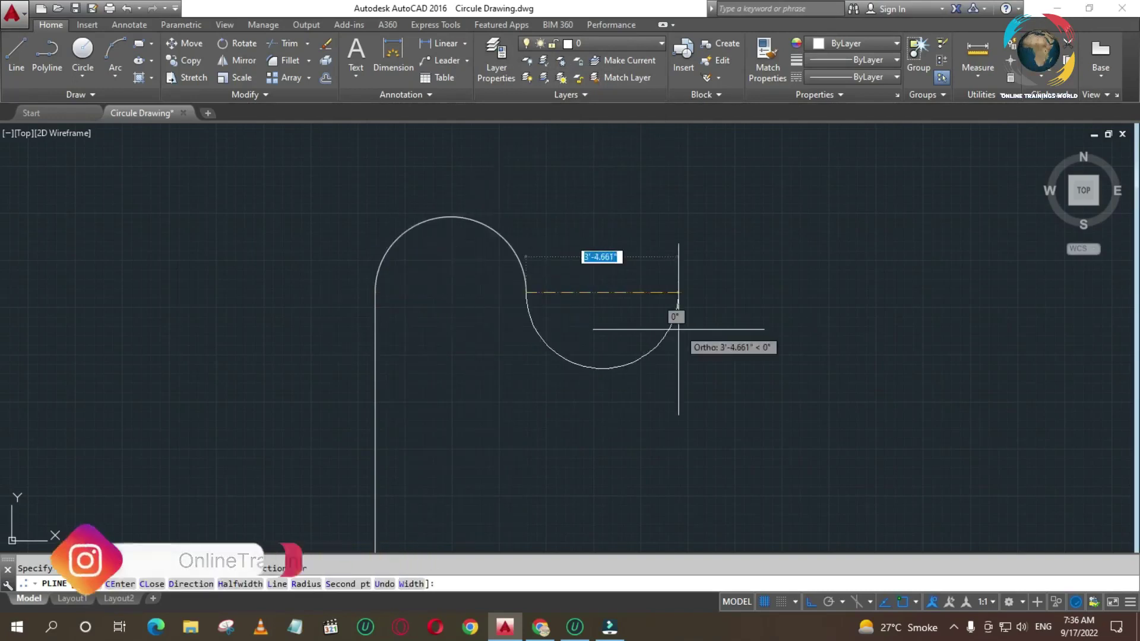
pyautogui.scroll(-1, 635, 331)
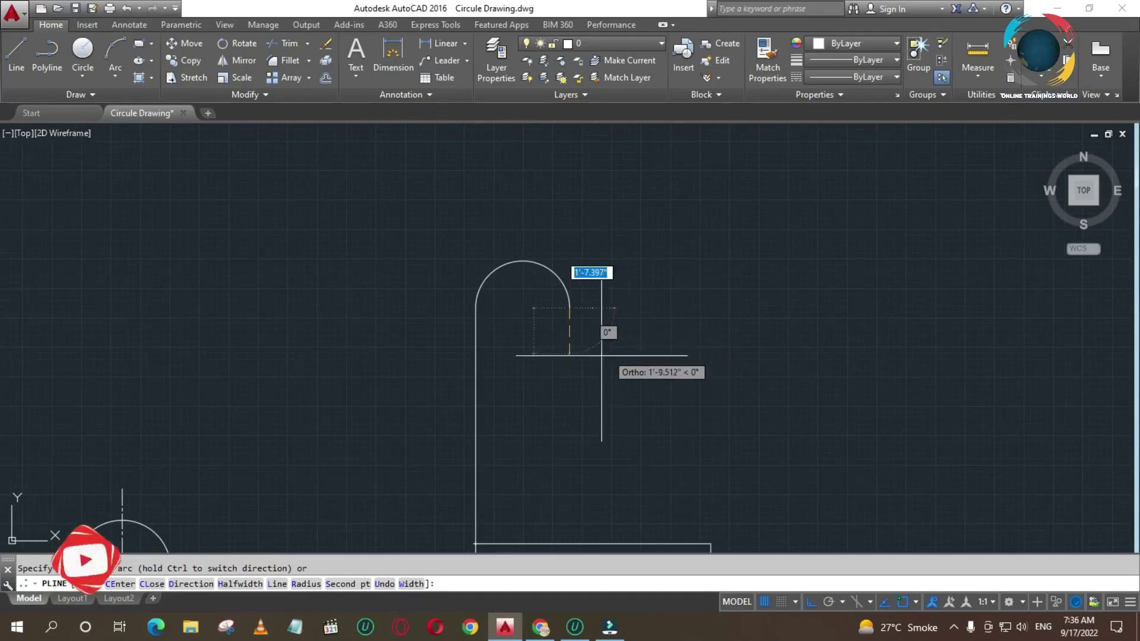
# Step: Switch the polyline back to lines and draw a straight edge down the right side
pyautogui.rightClick(585, 398)
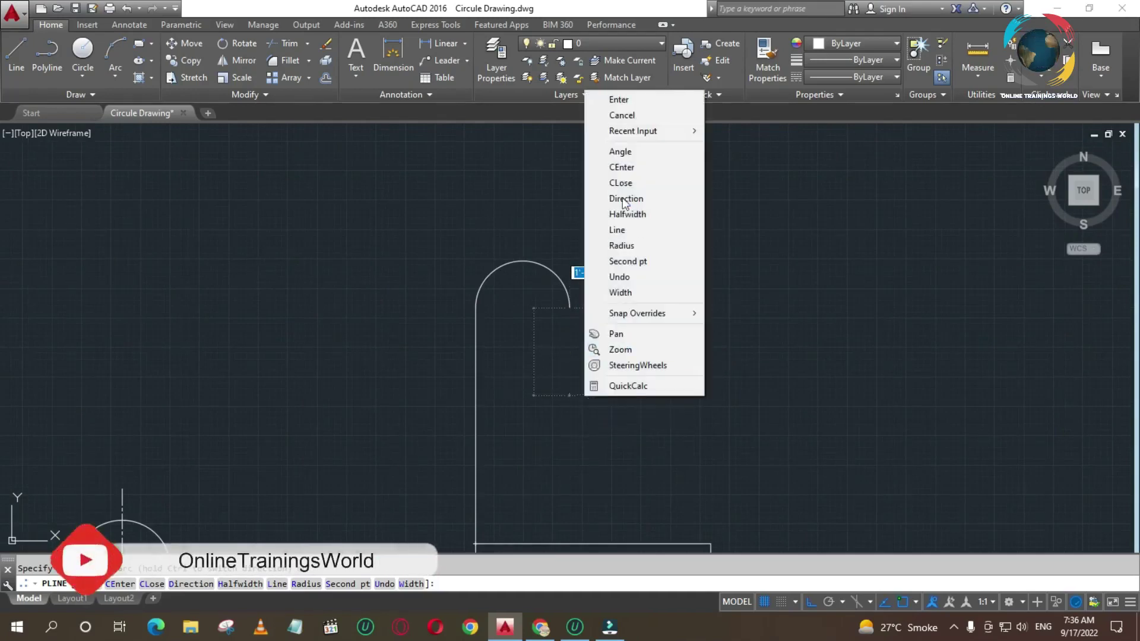
pyautogui.click(617, 230)
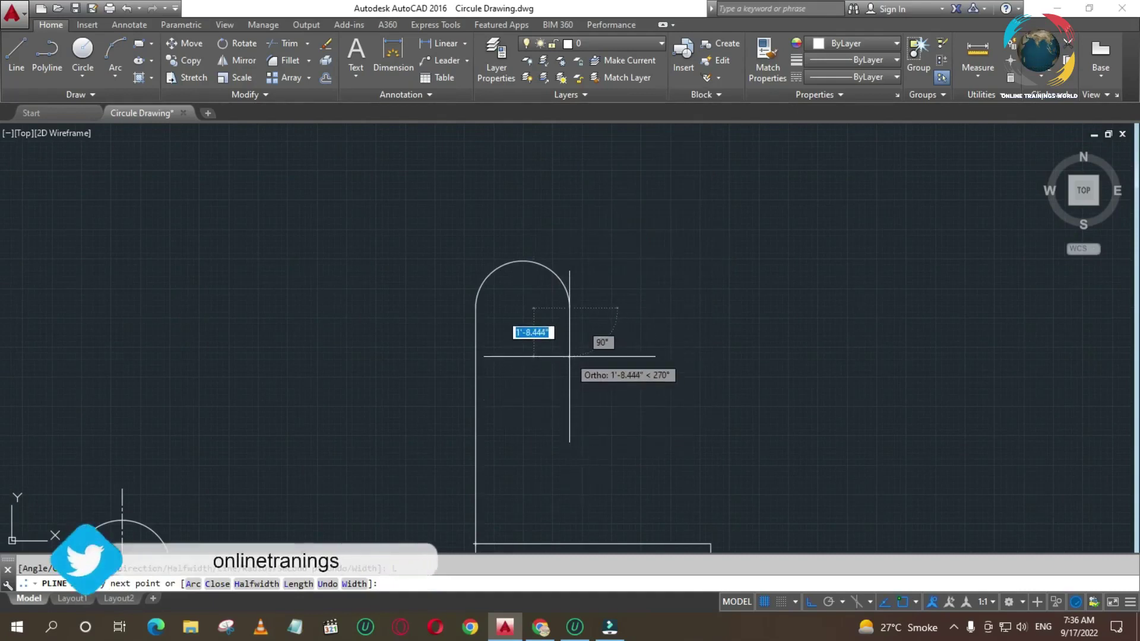
pyautogui.click(569, 356)
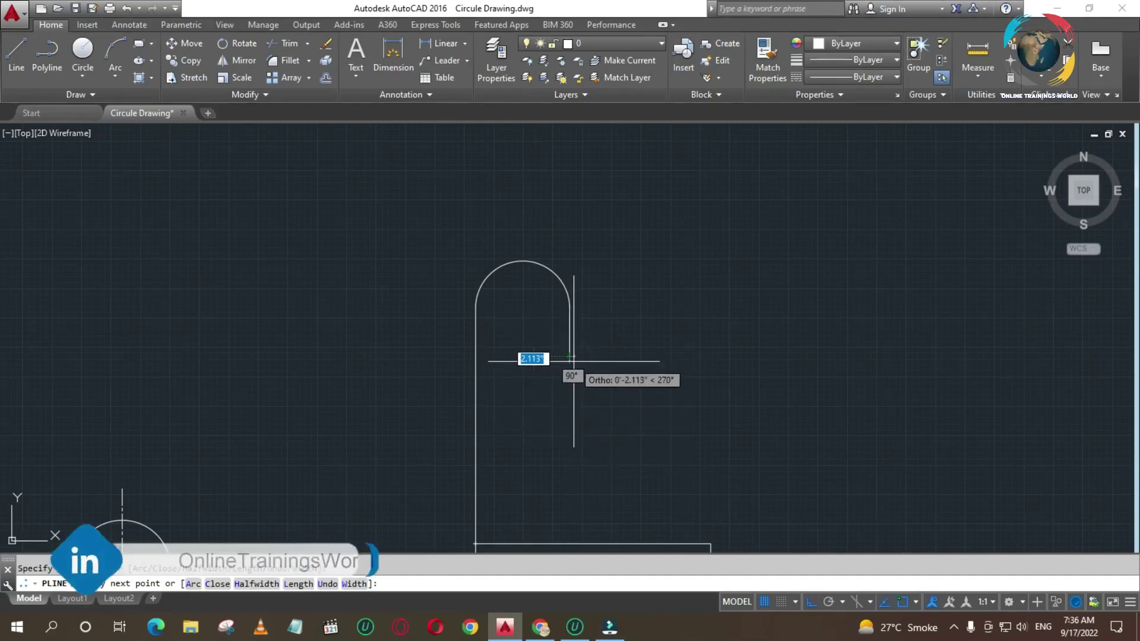
pyautogui.click(569, 428)
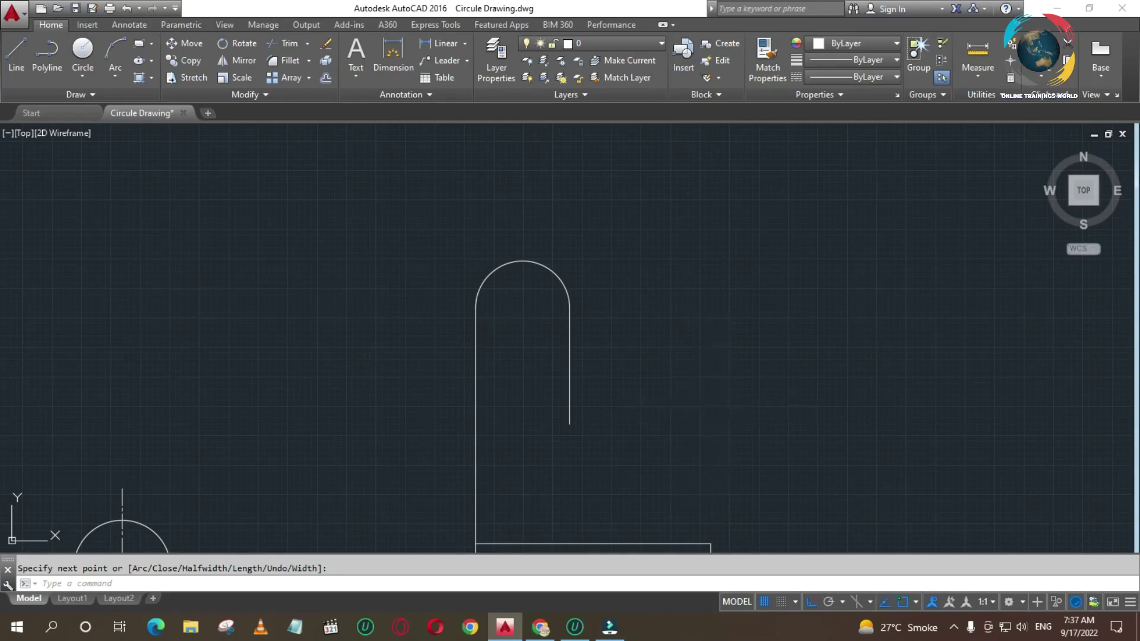
# Step: End the polyline and pan the view to show the whole outline
pyautogui.press('Escape')
pyautogui.press('Return')
pyautogui.press('Escape')
pyautogui.write('p')
pyautogui.press('Return')
pyautogui.moveTo(765, 407); pyautogui.dragTo(621, 277)
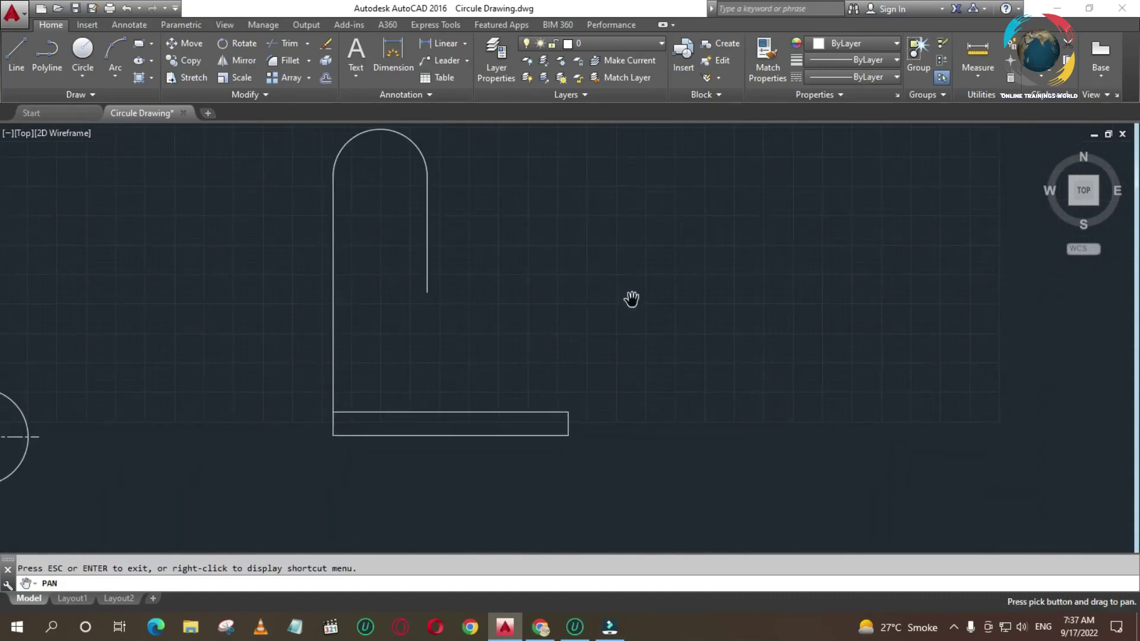
pyautogui.press('Escape')
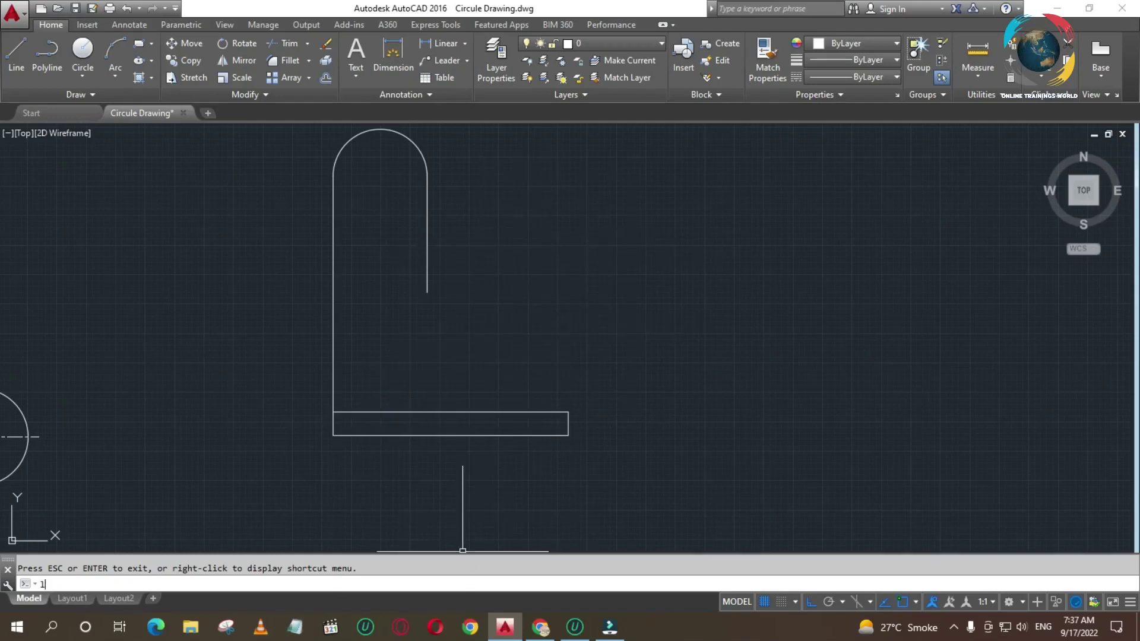
# Step: Draw a 51-unit vertical line starting 10 units in from the rectangle's top-right corner
pyautogui.press('Return')
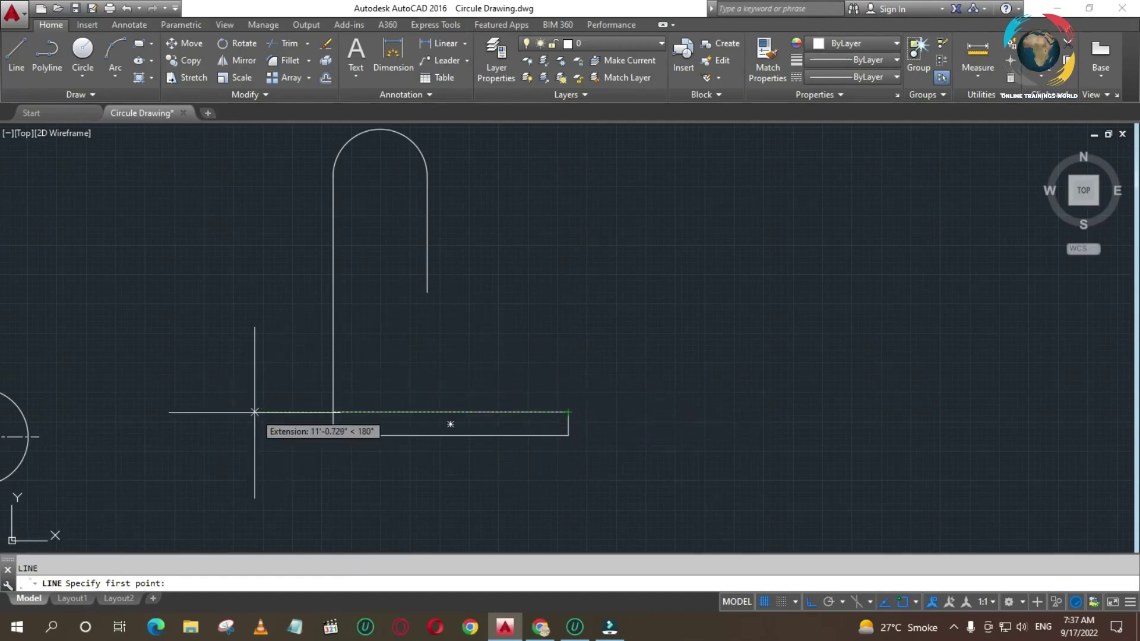
pyautogui.write('10')
pyautogui.press('Return')
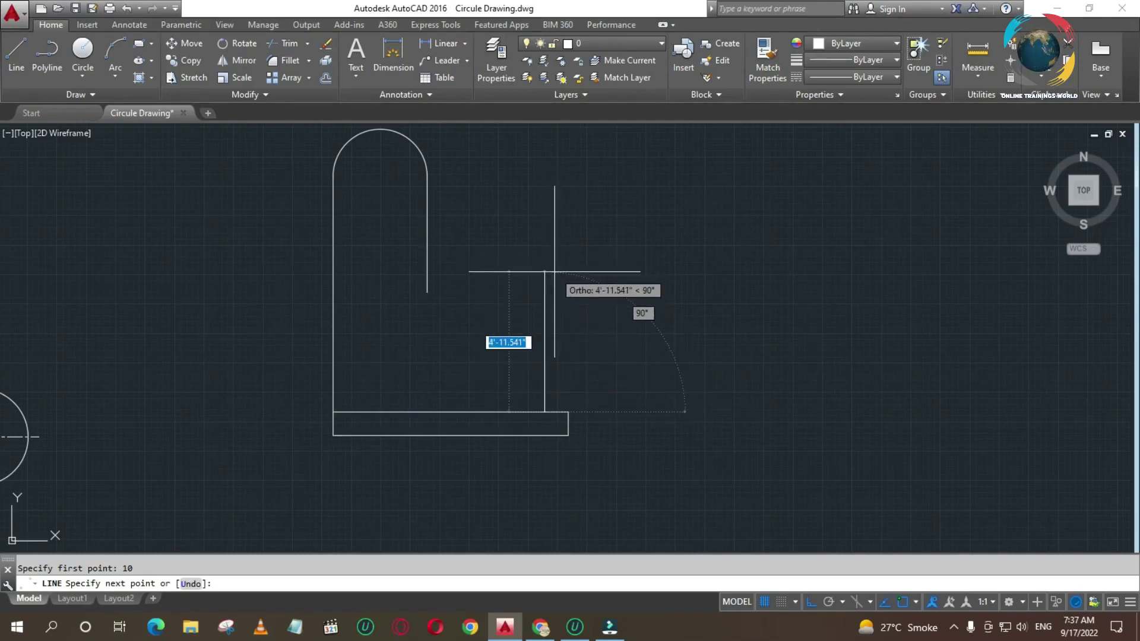
pyautogui.write('50')
pyautogui.press('BackSpace')
pyautogui.write('1')
pyautogui.press('Return')
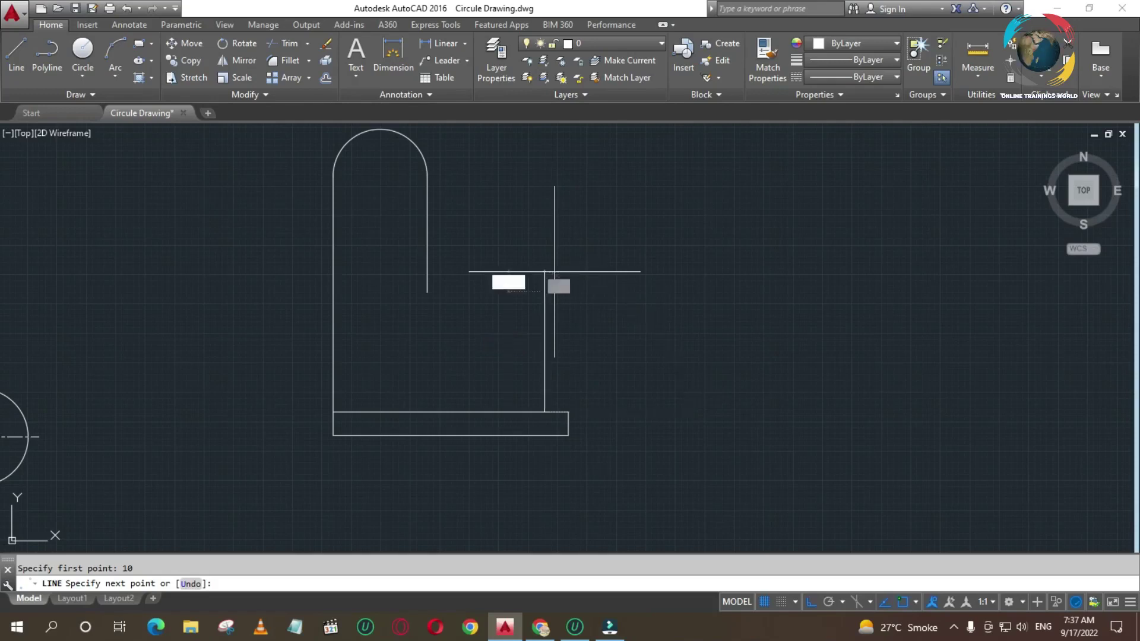
pyautogui.press('Return')
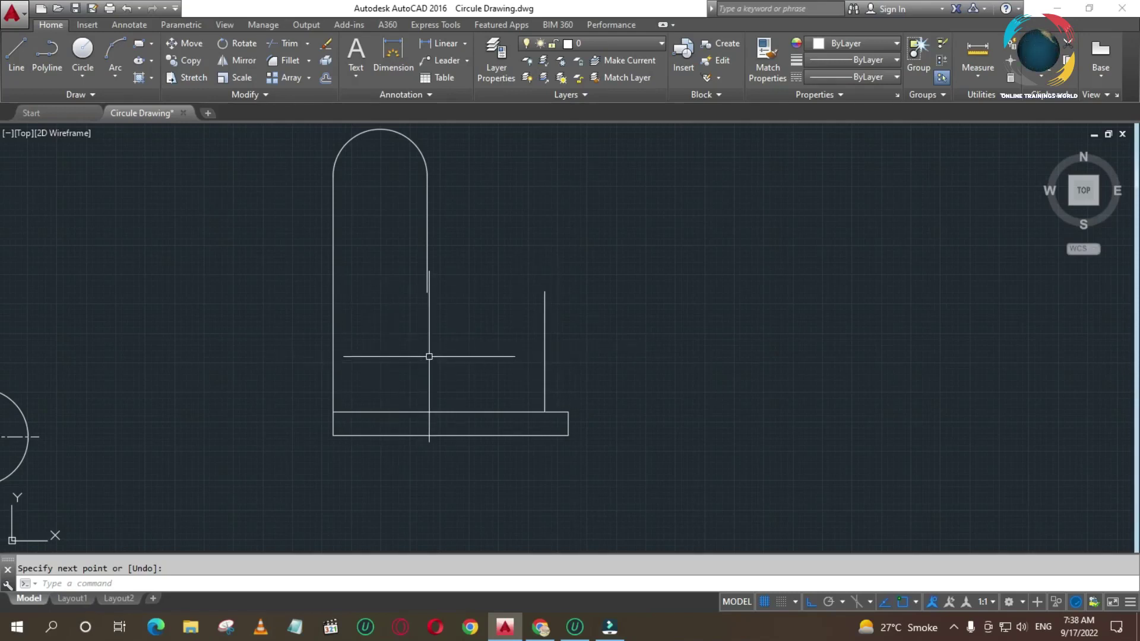
# Step: Draw a Center, Radius circle of radius 30 on the vertical line's top endpoint
pyautogui.click(83, 59)
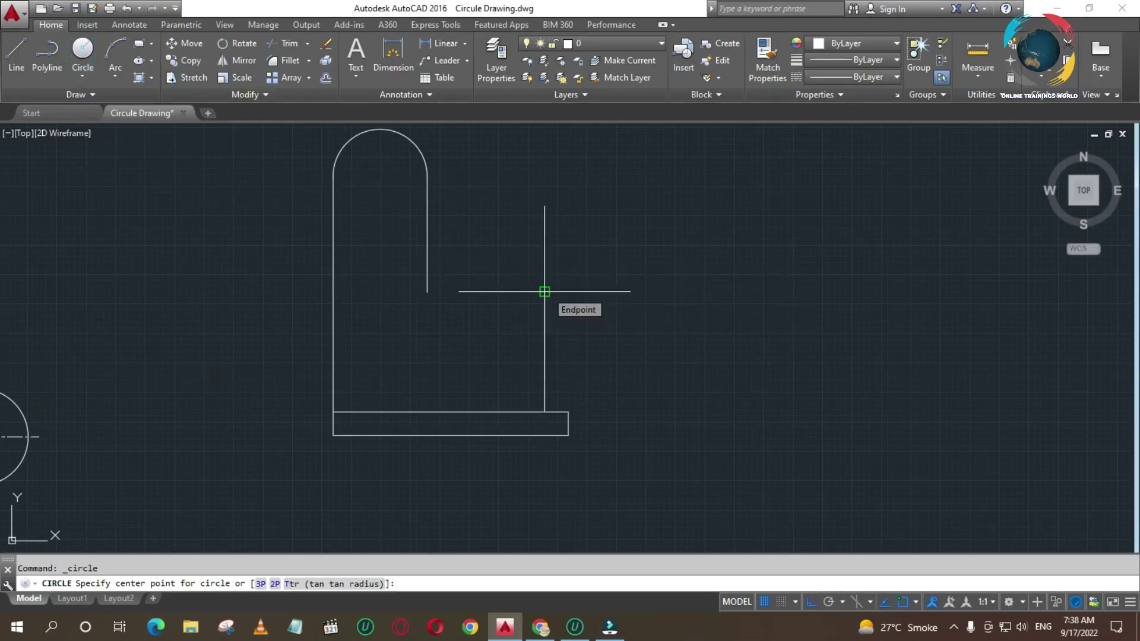
pyautogui.press('F10')
pyautogui.press('F10')
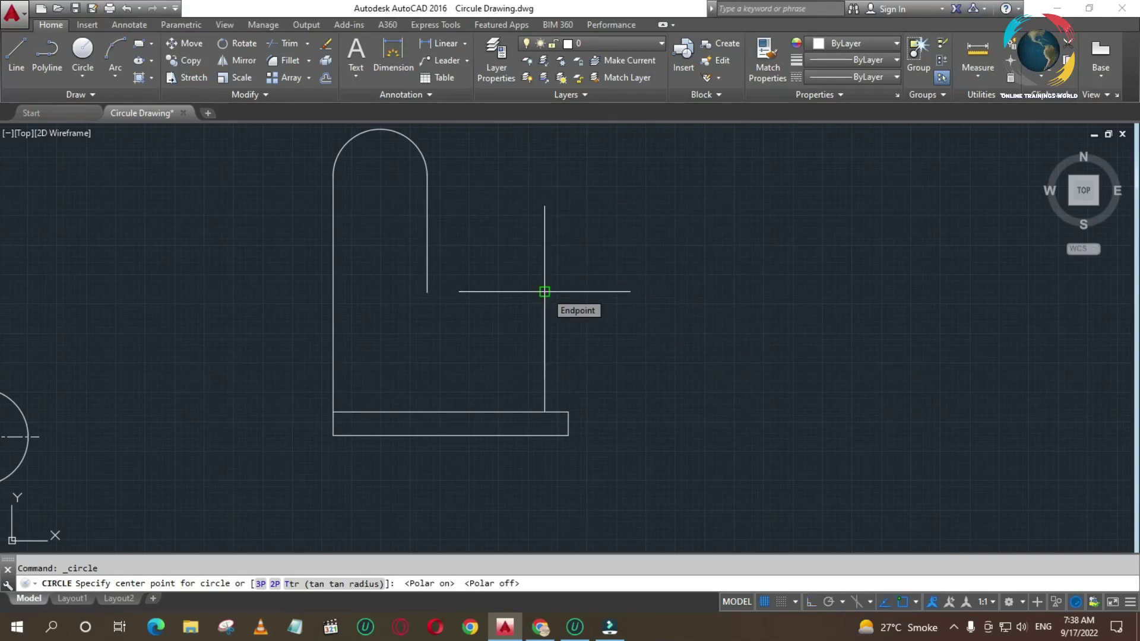
pyautogui.click(545, 292)
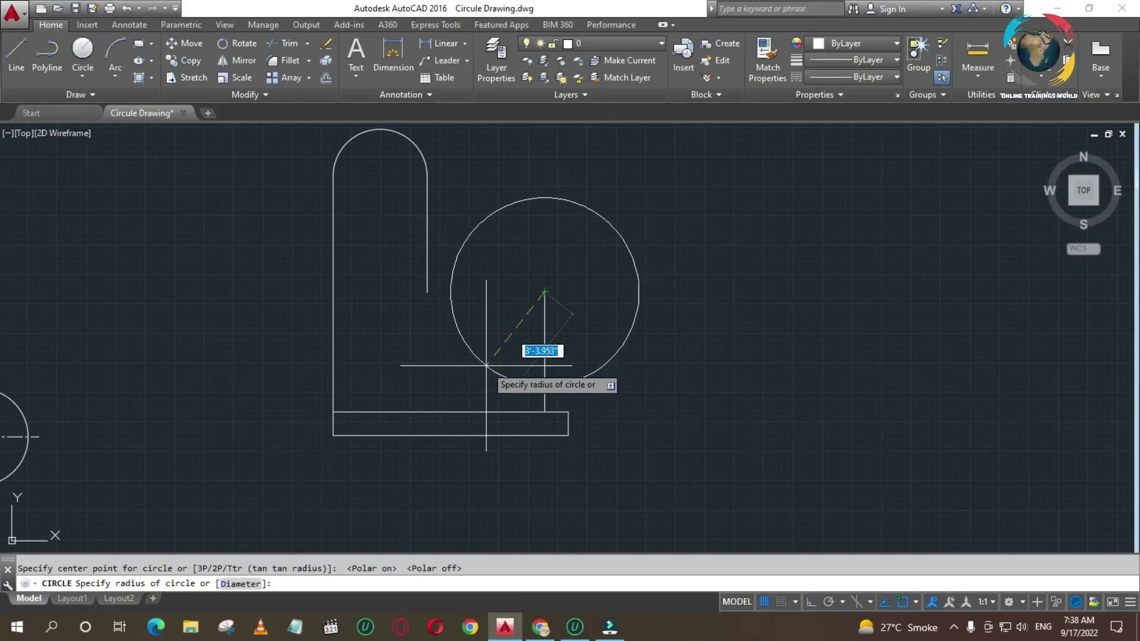
pyautogui.press('Escape')
pyautogui.click(85, 77)
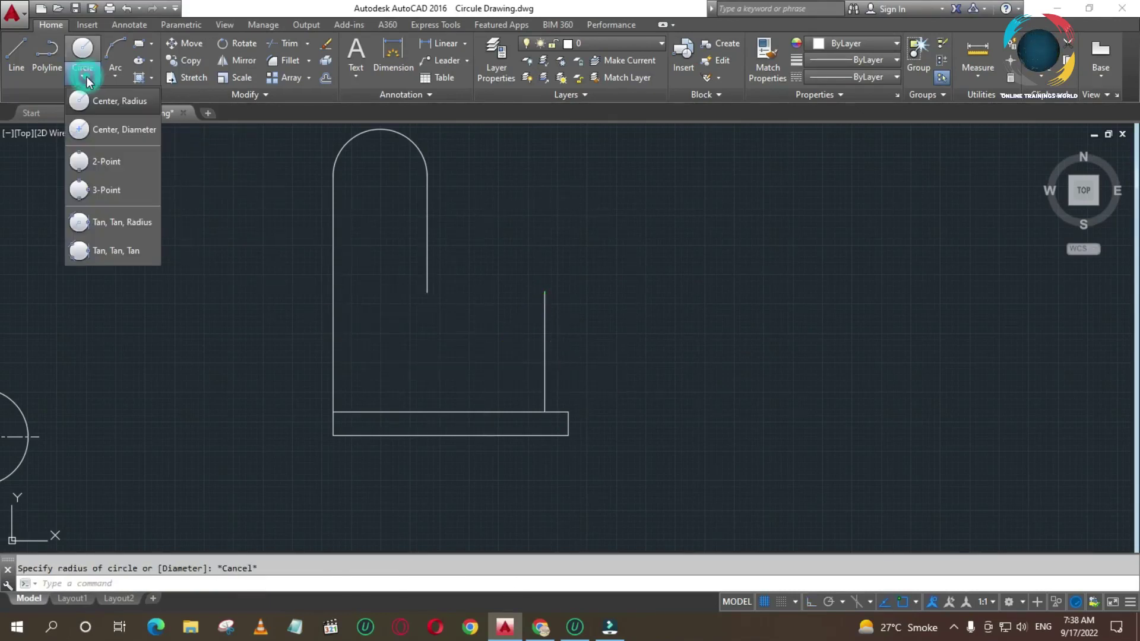
pyautogui.click(113, 104)
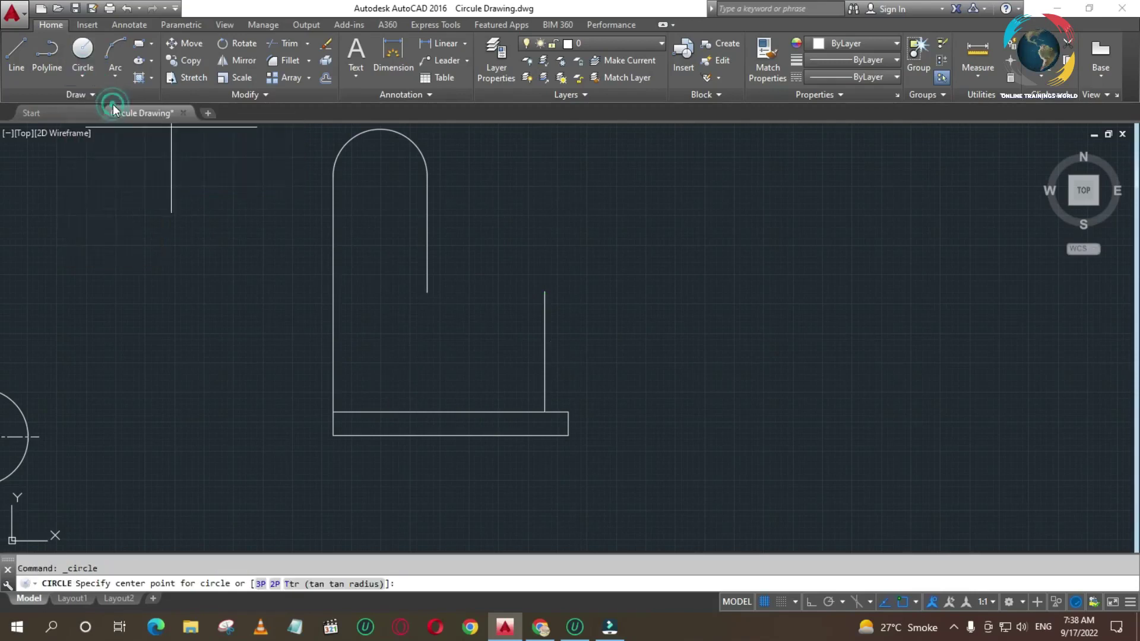
pyautogui.click(545, 291)
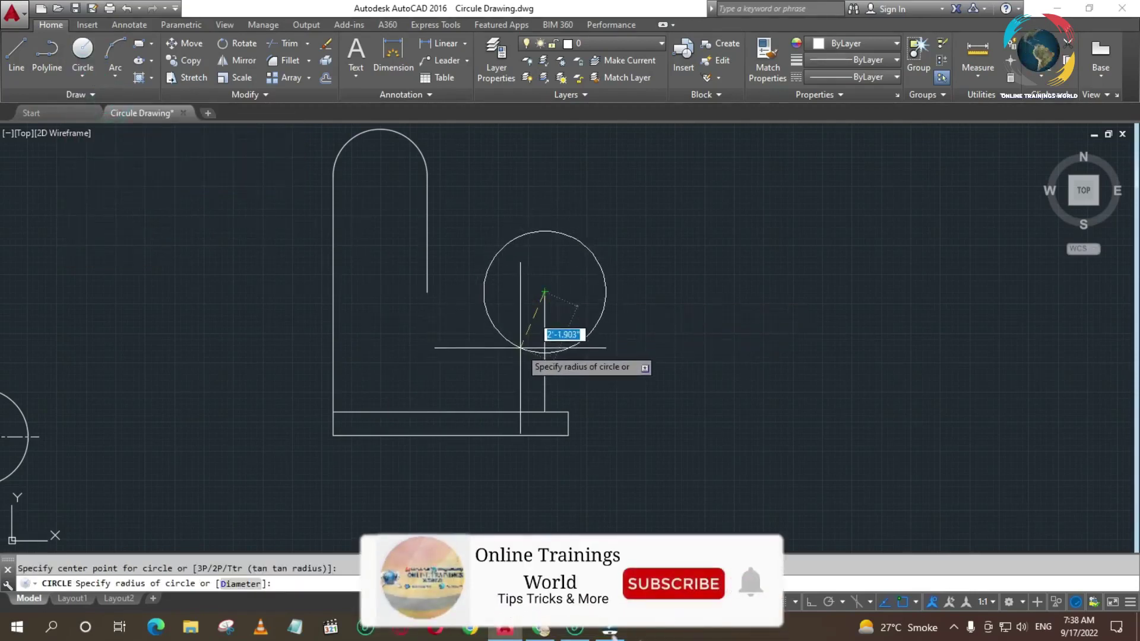
pyautogui.write('30')
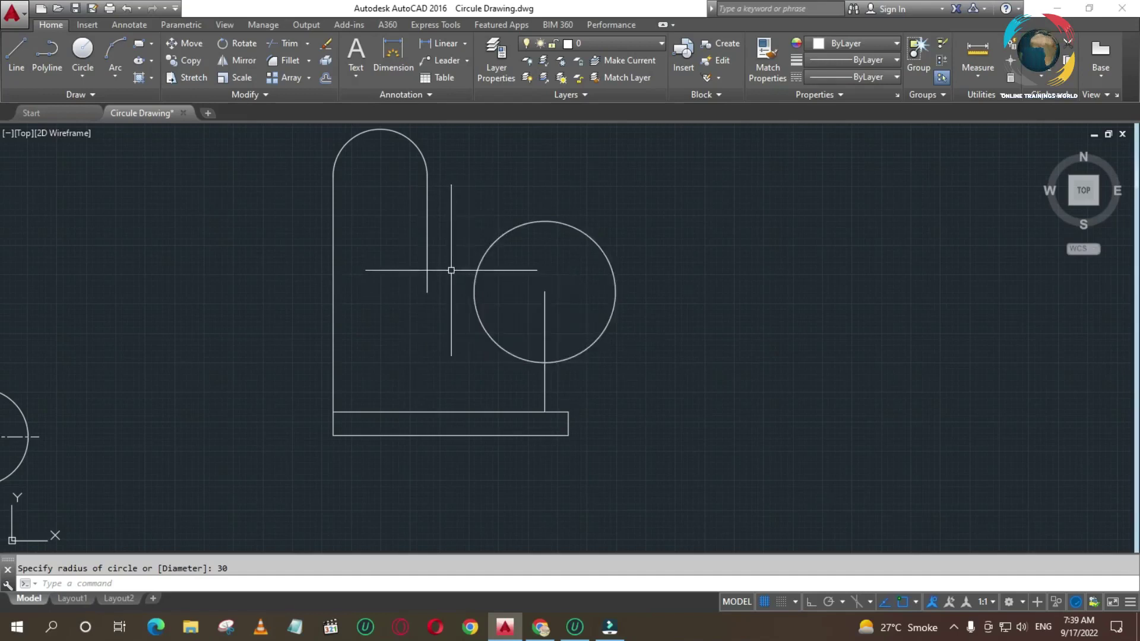
# Step: Select the bracket outline and the radius-30 circle to check them
pyautogui.click(426, 237)
pyautogui.click(493, 243)
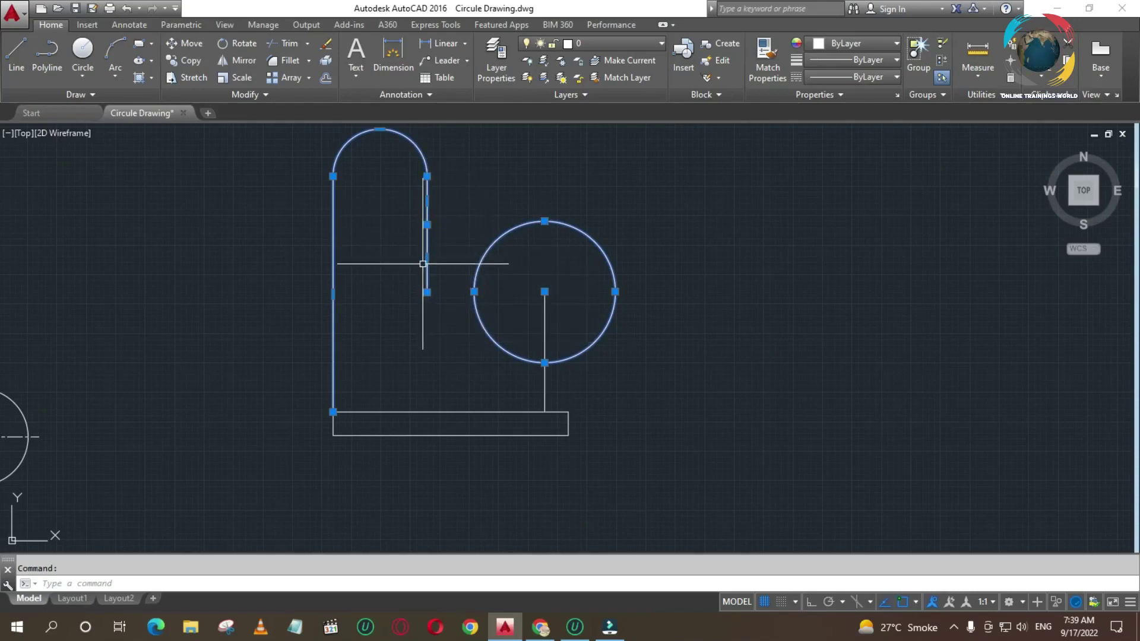
pyautogui.press('Escape')
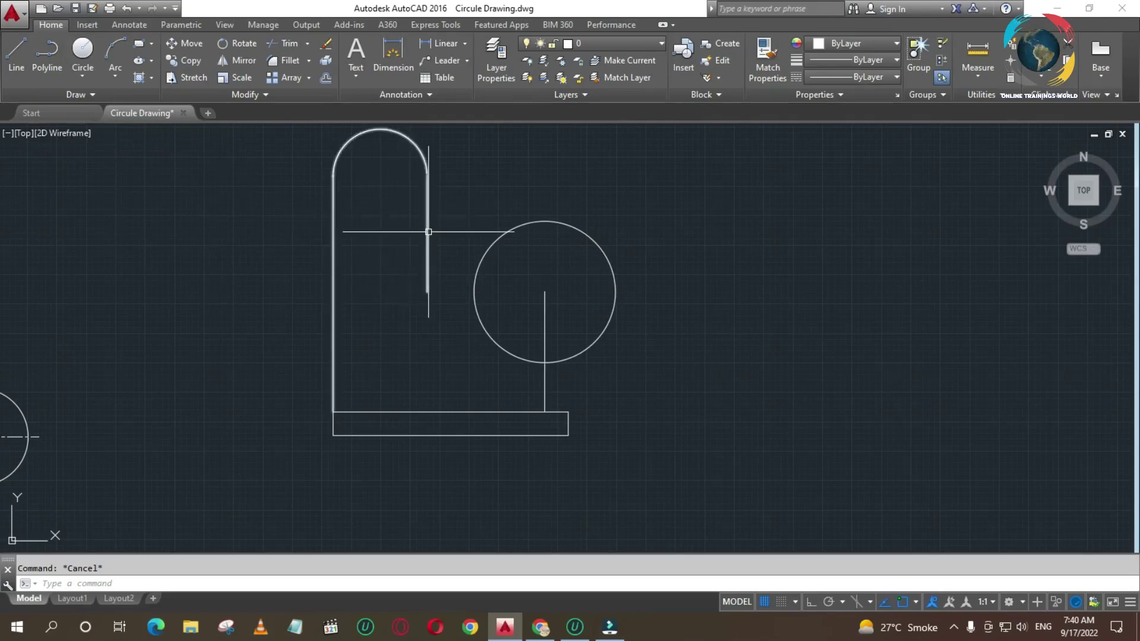
pyautogui.click(490, 252)
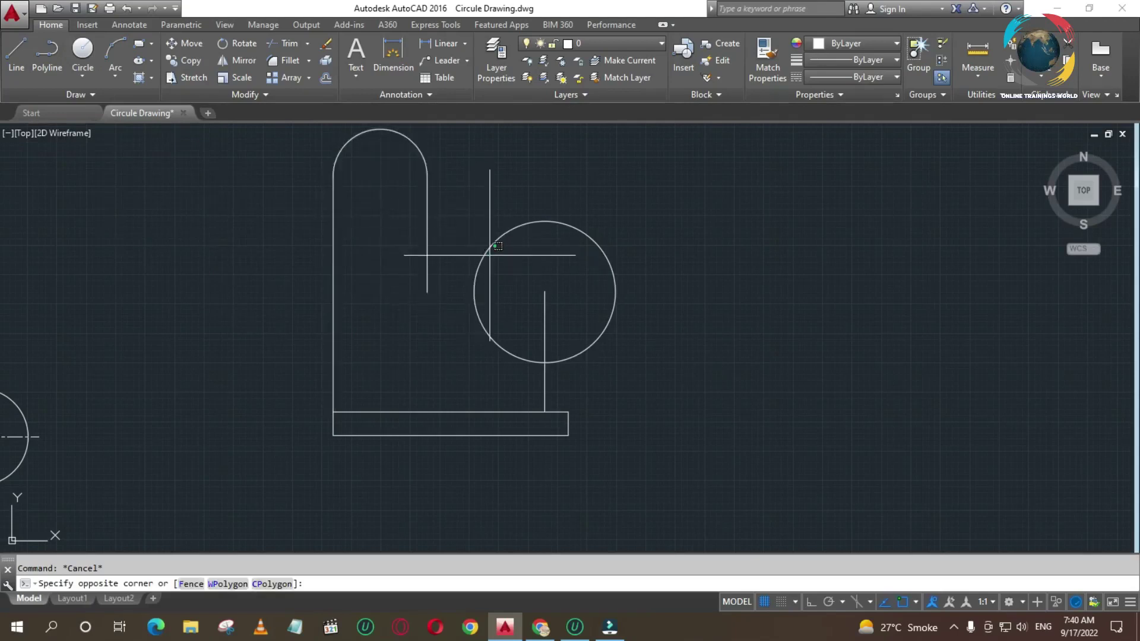
pyautogui.click(219, 235)
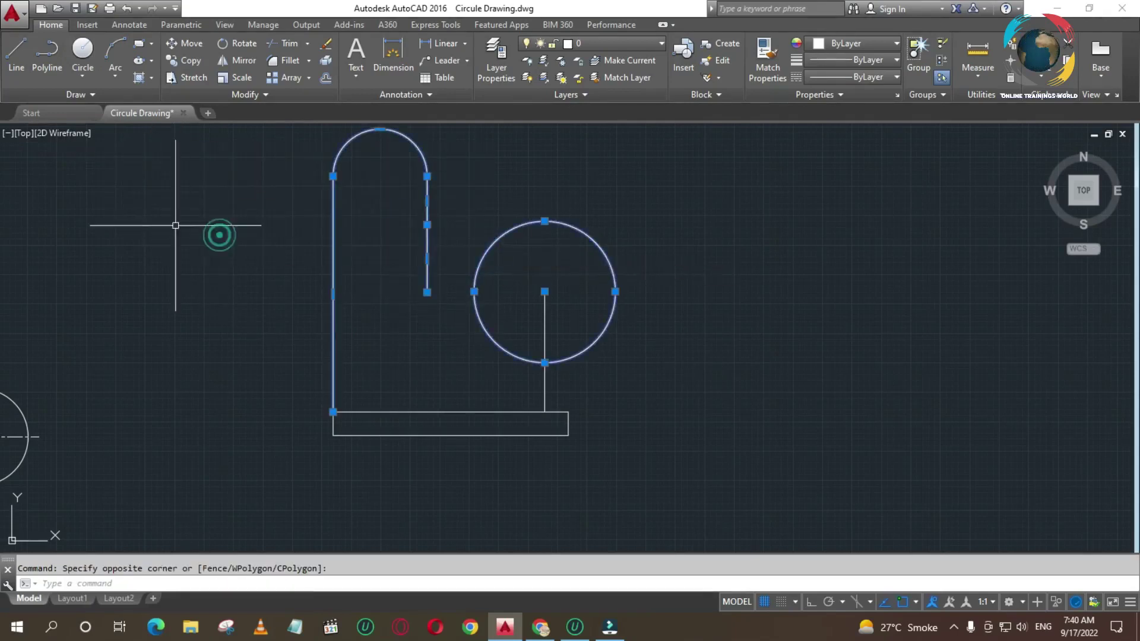
# Step: Clear the selection and show the Circle methods list with Tan, Tan, Radius
pyautogui.click(85, 73)
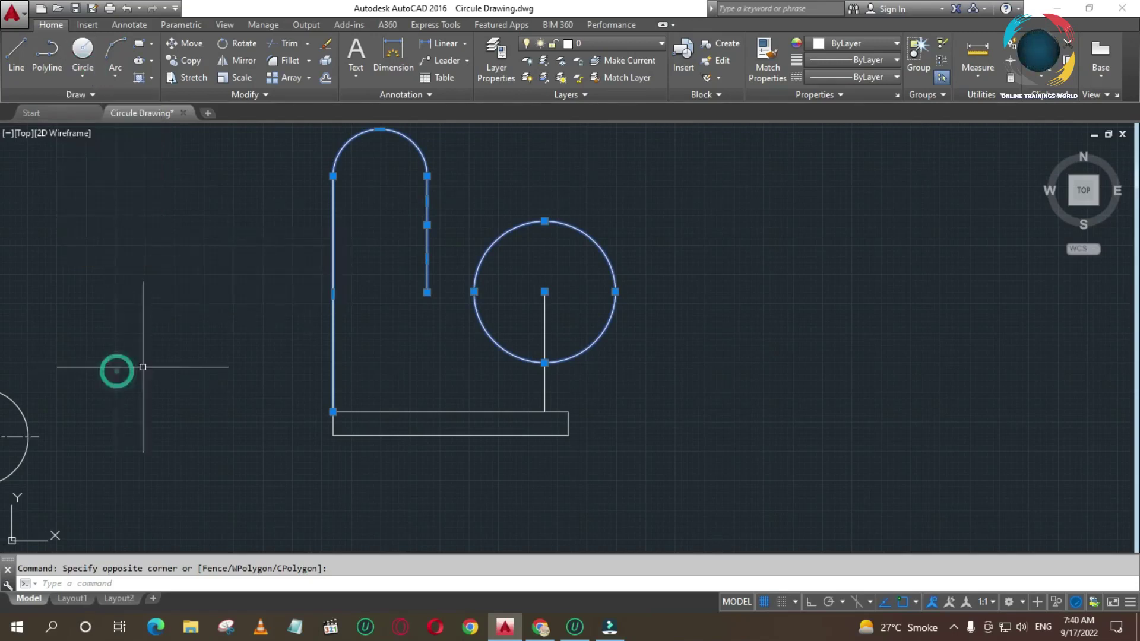
pyautogui.press('Escape')
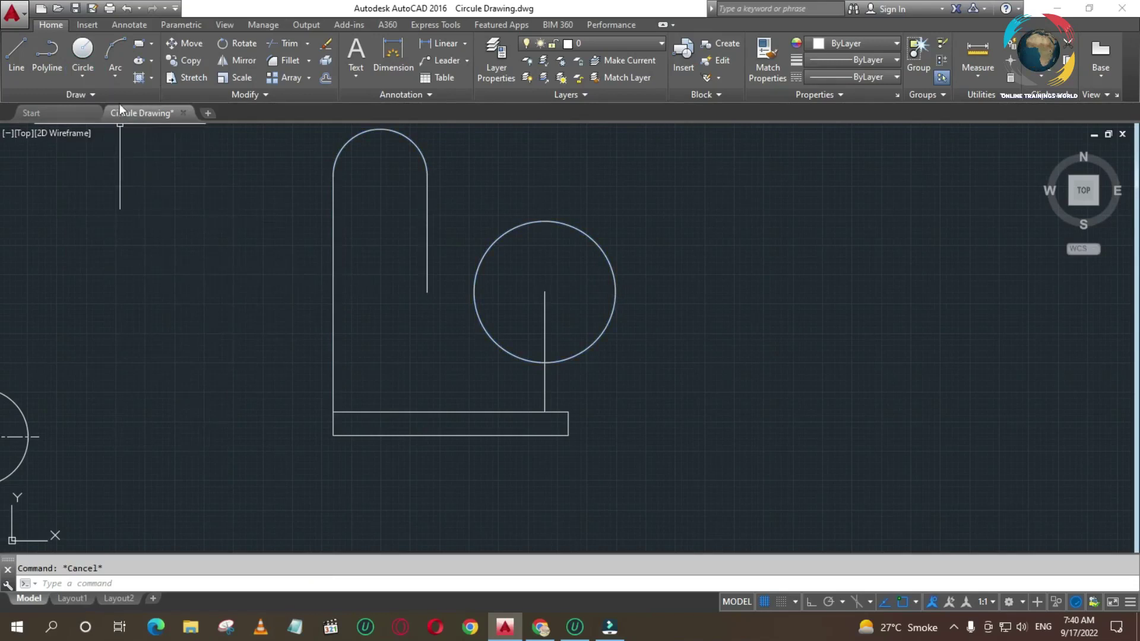
pyautogui.click(85, 78)
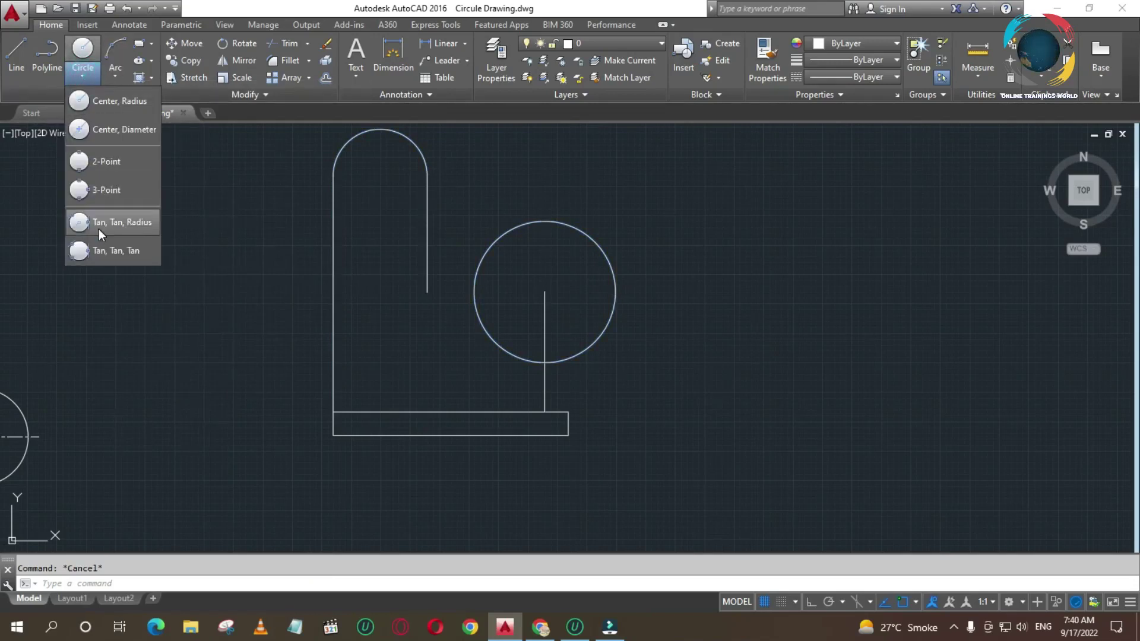
pyautogui.moveTo(116, 222)
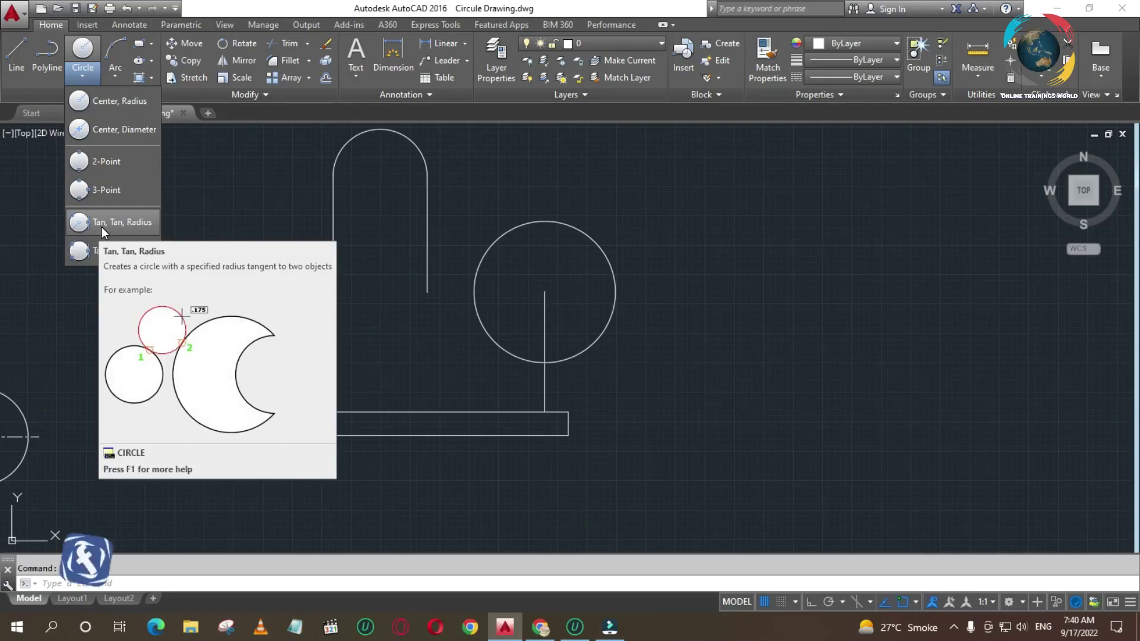
# Step: Draw a Tan, Tan, Radius circle of radius 20 touching the upright's right line and the large circle
pyautogui.click(102, 224)
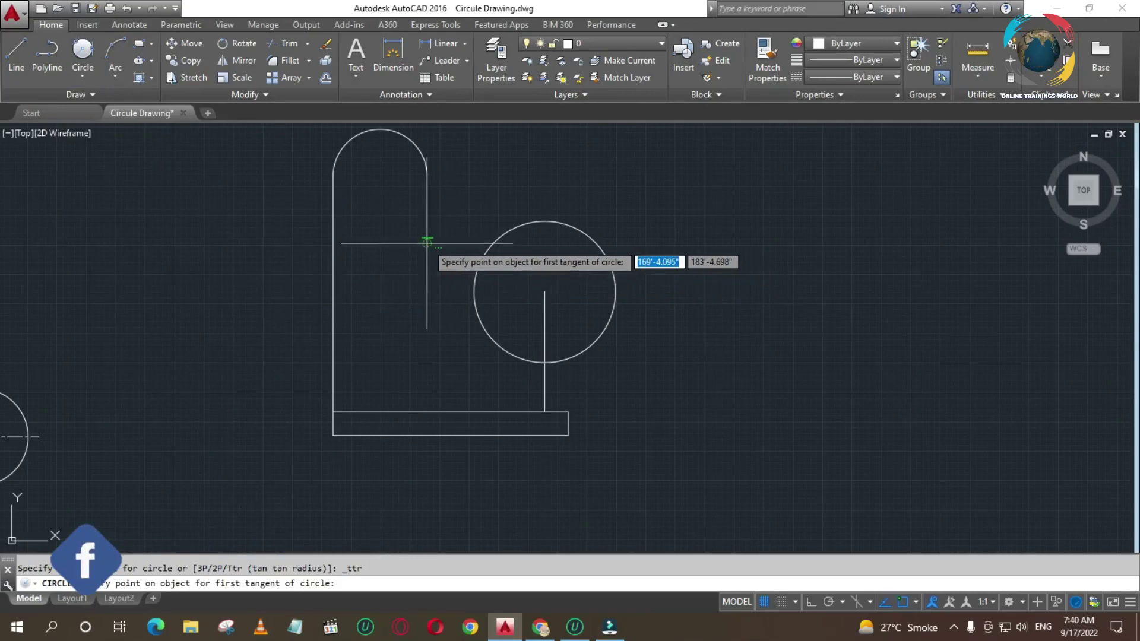
pyautogui.click(90, 71)
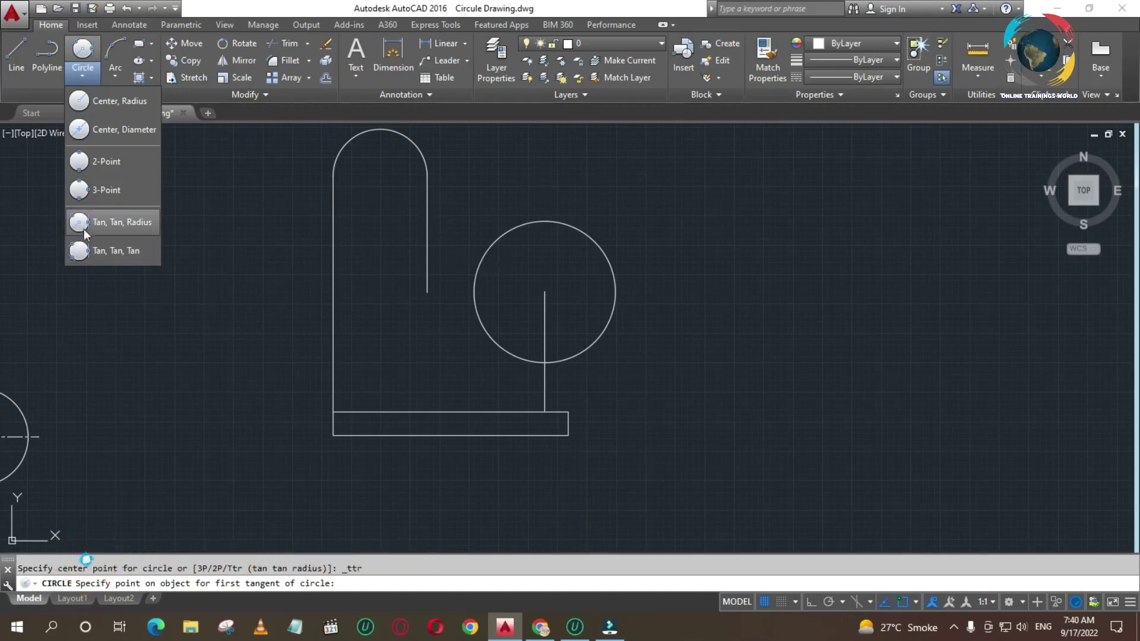
pyautogui.click(113, 222)
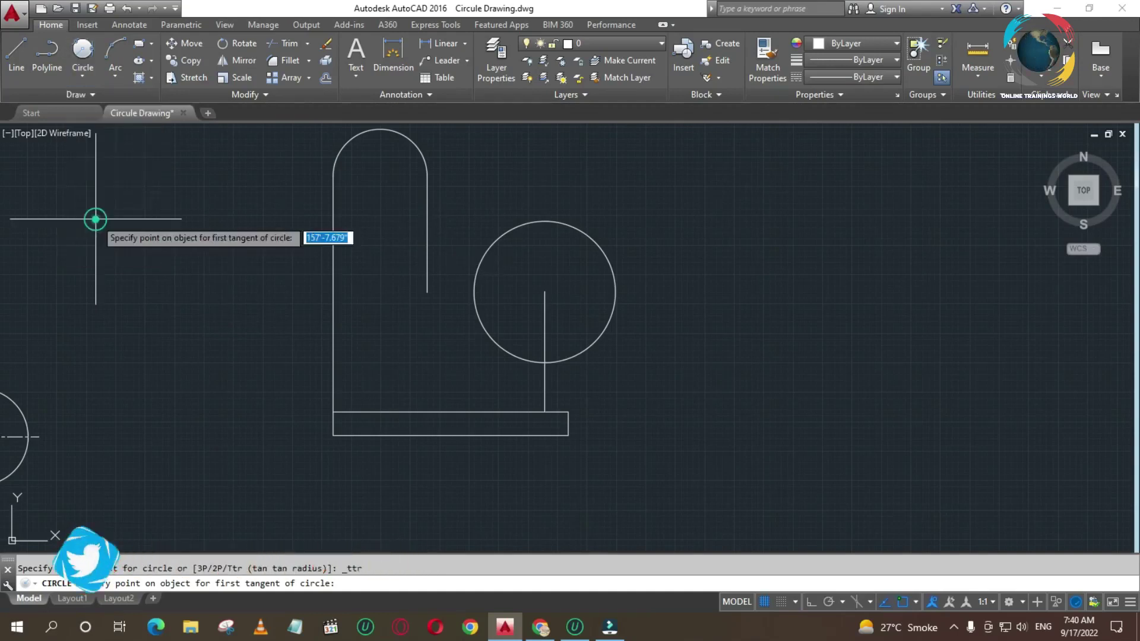
pyautogui.click(427, 224)
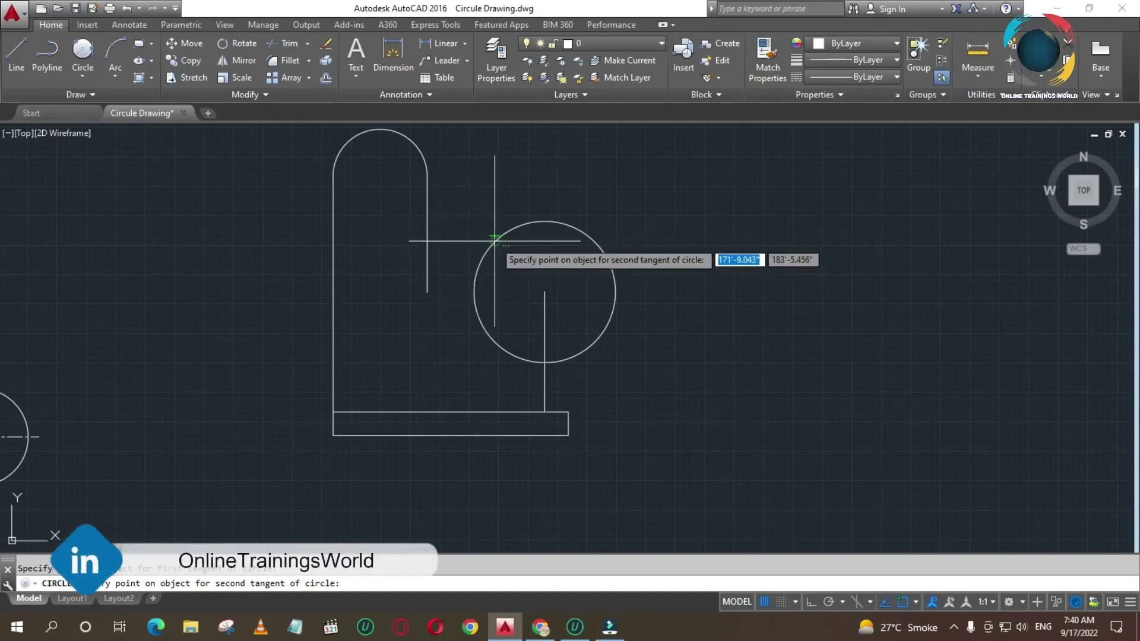
pyautogui.click(494, 241)
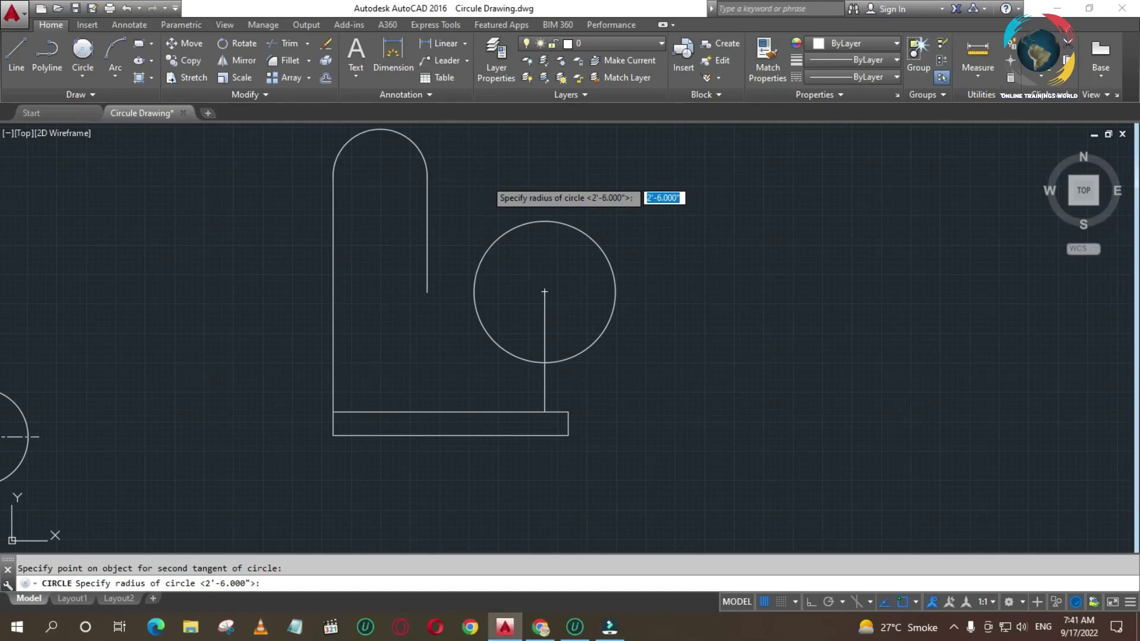
pyautogui.press('F10')
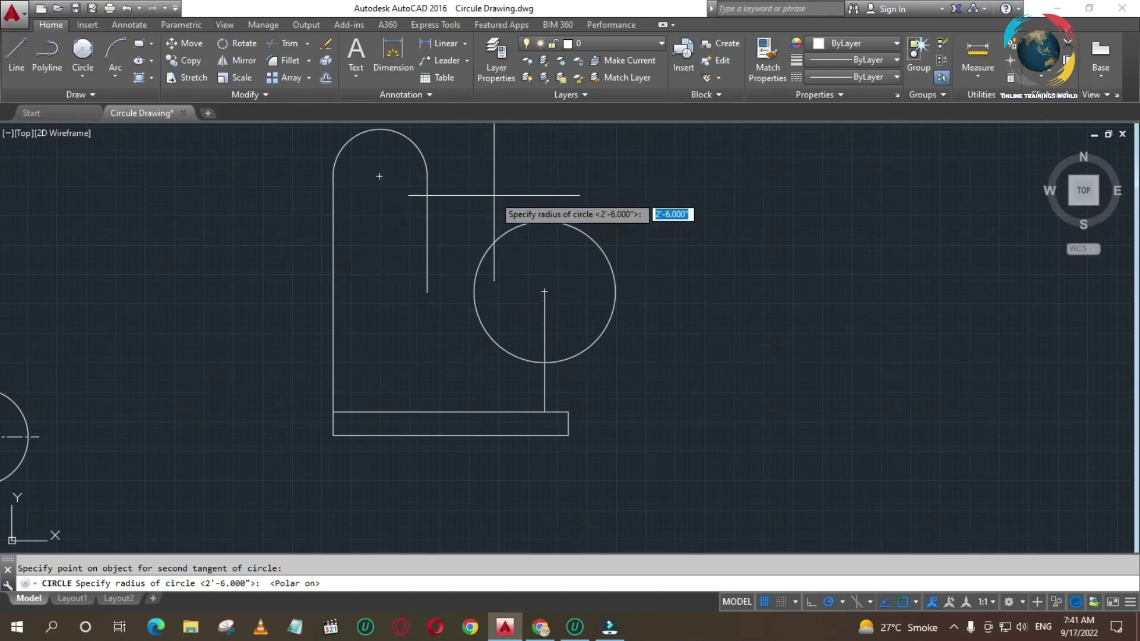
pyautogui.write('20')
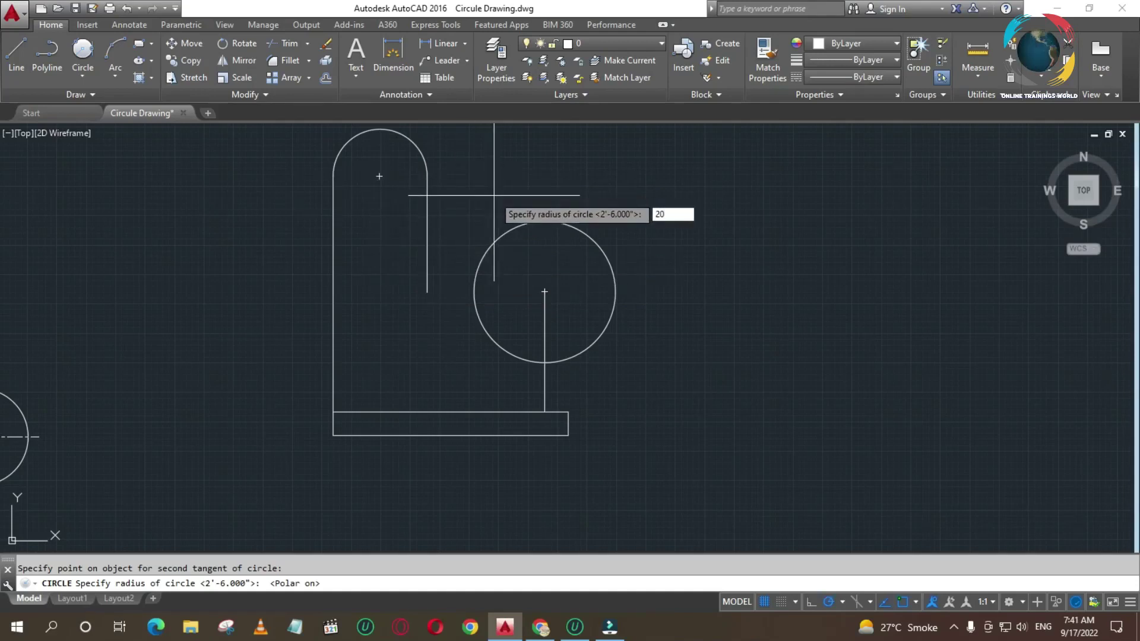
pyautogui.press('Return')
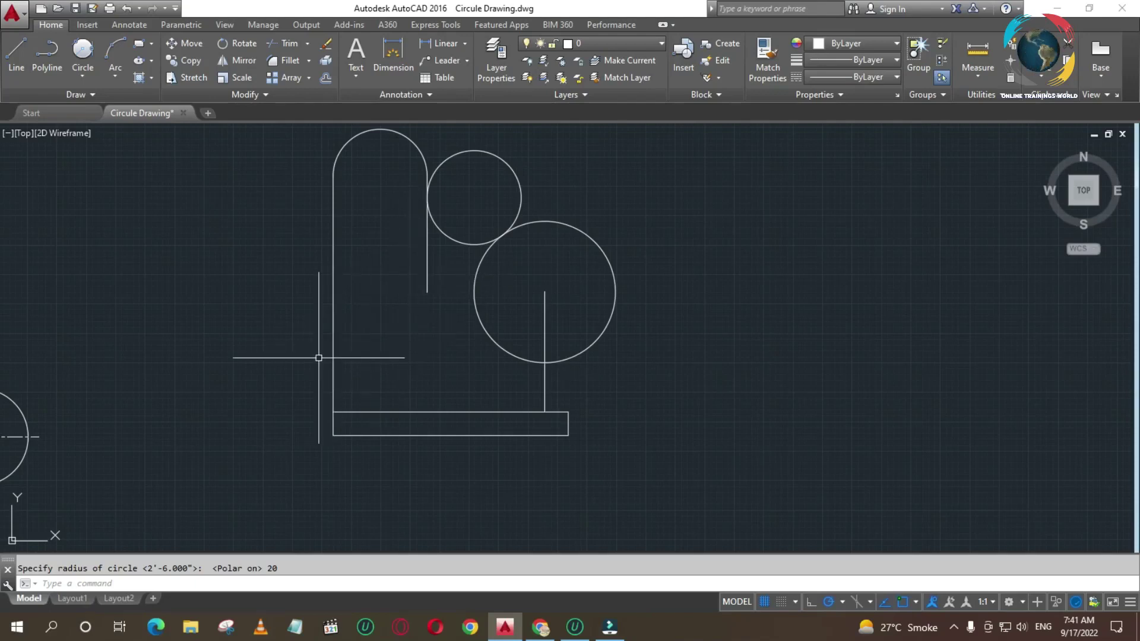
pyautogui.press('F10')
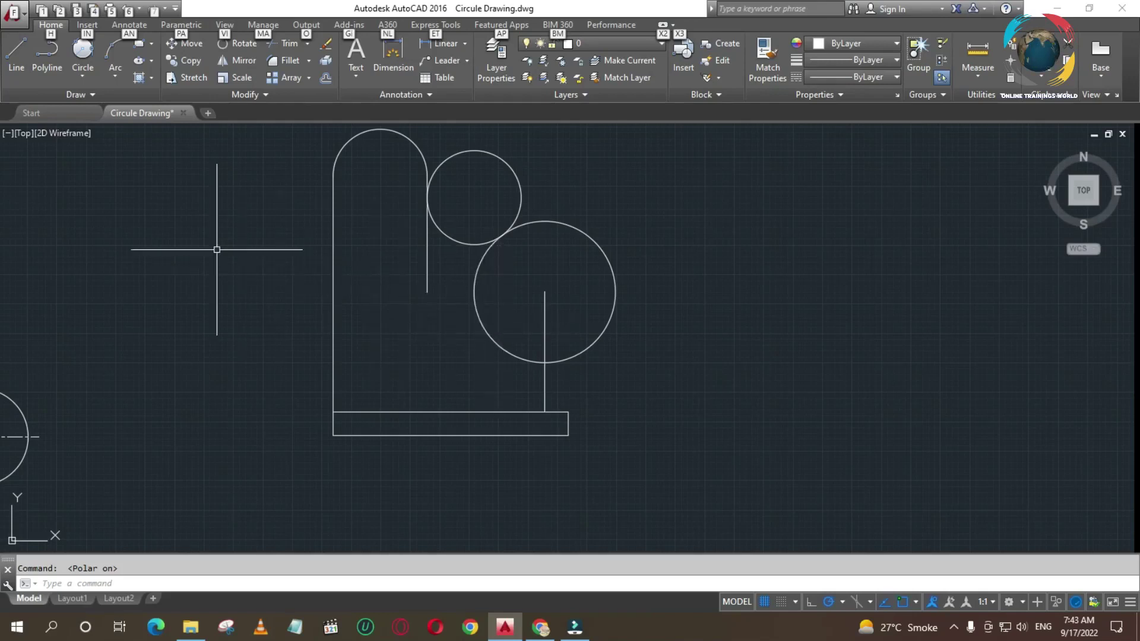
pyautogui.press('Escape')
pyautogui.press('Escape')
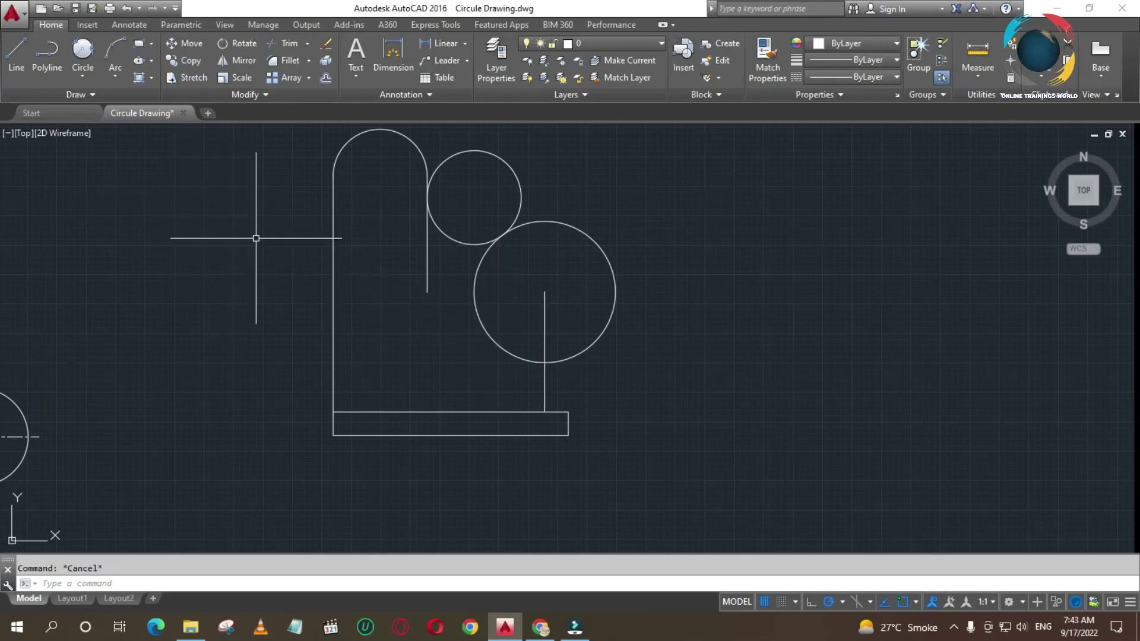
# Step: Trim the small circle's upper part and the line segment inside the large circle
pyautogui.click(293, 43)
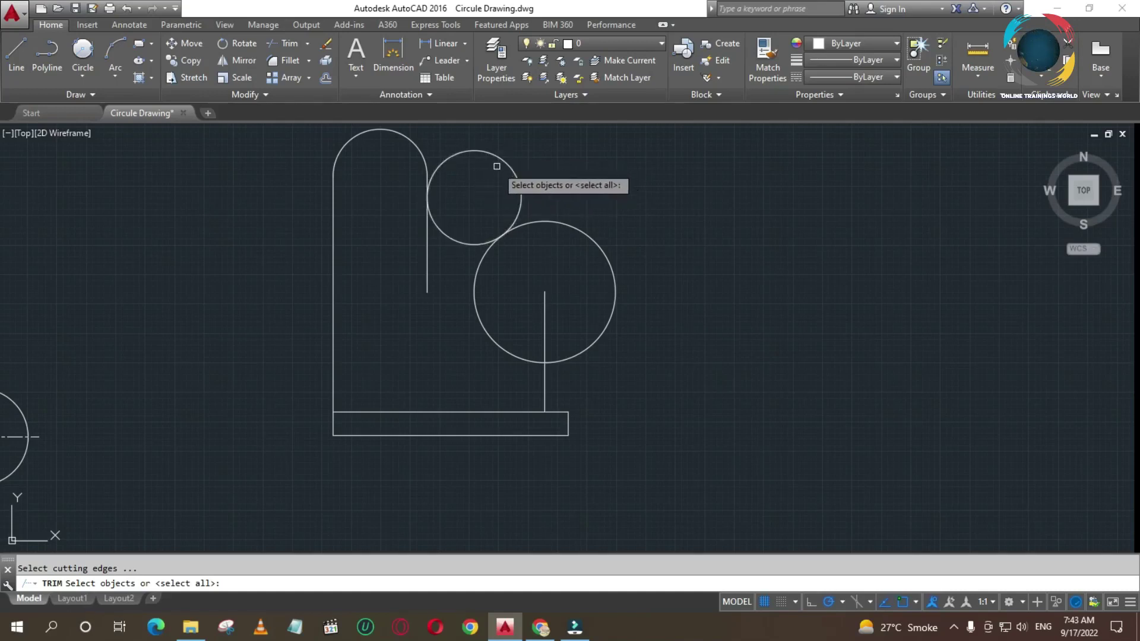
pyautogui.press('Return')
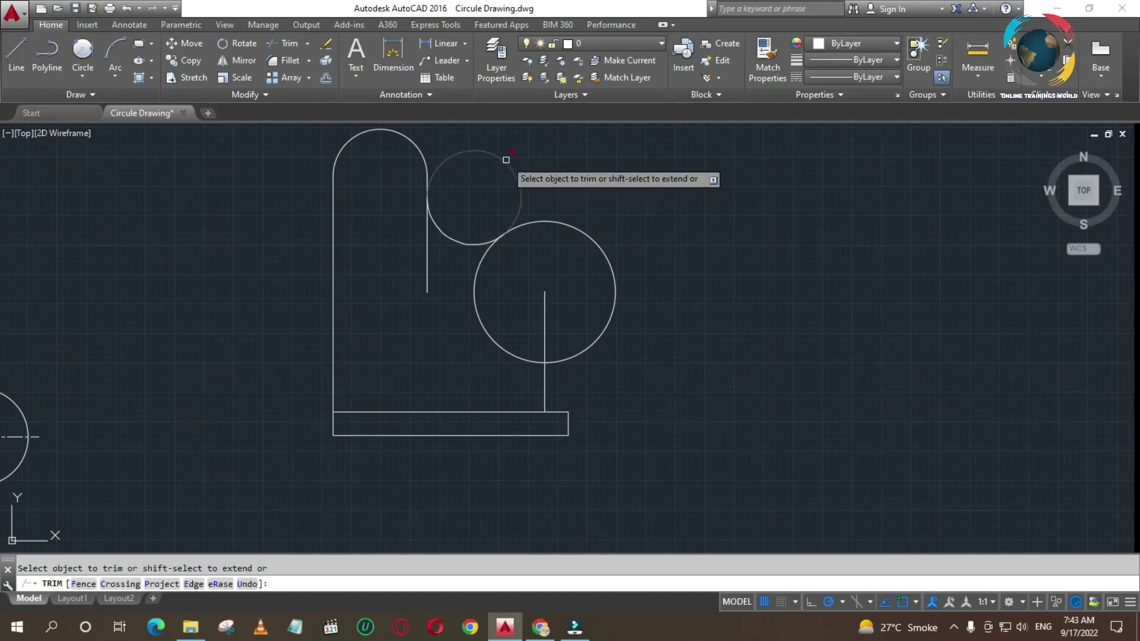
pyautogui.click(506, 159)
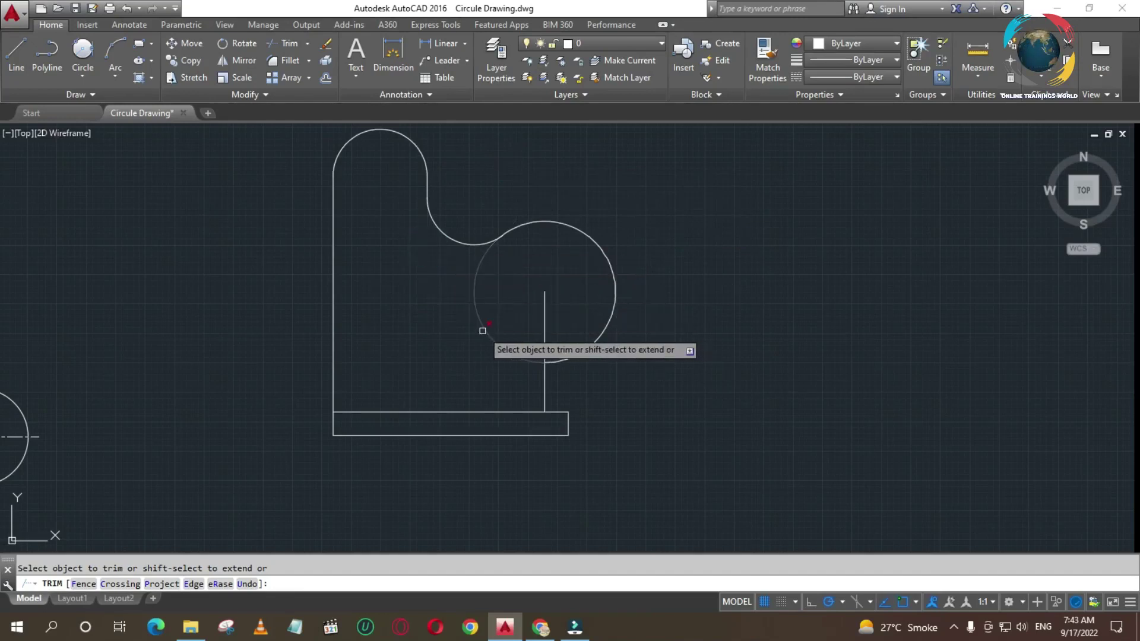
pyautogui.click(544, 325)
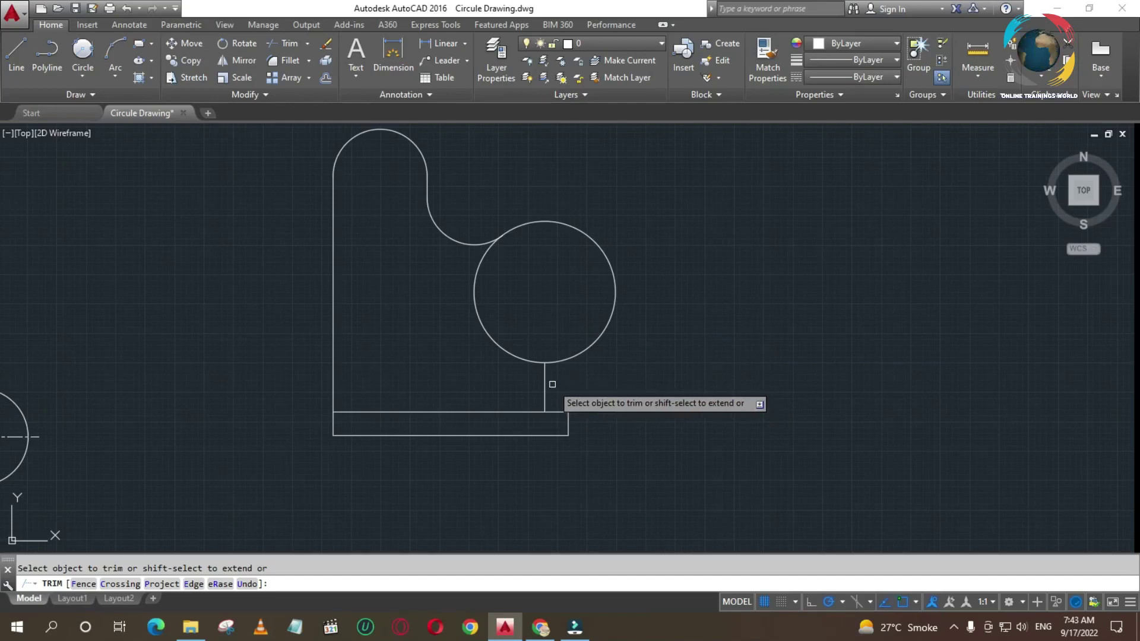
pyautogui.click(492, 324)
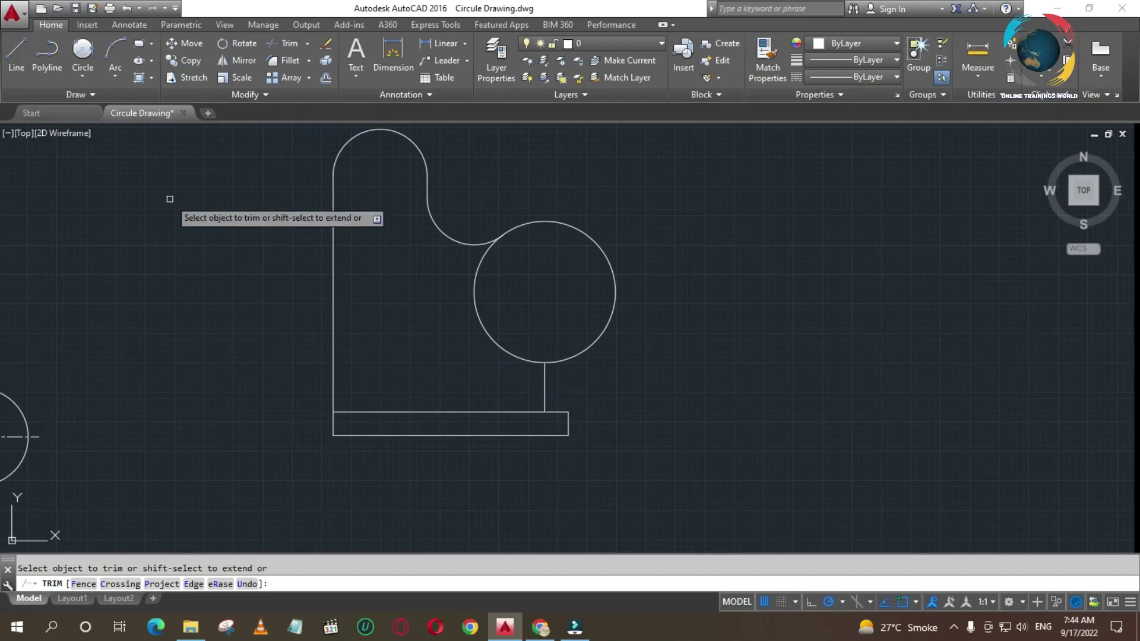
# Step: Draw a Tan, Tan, Radius circle of radius 15 between the large circle and the rectangle's top edge
pyautogui.click(83, 56)
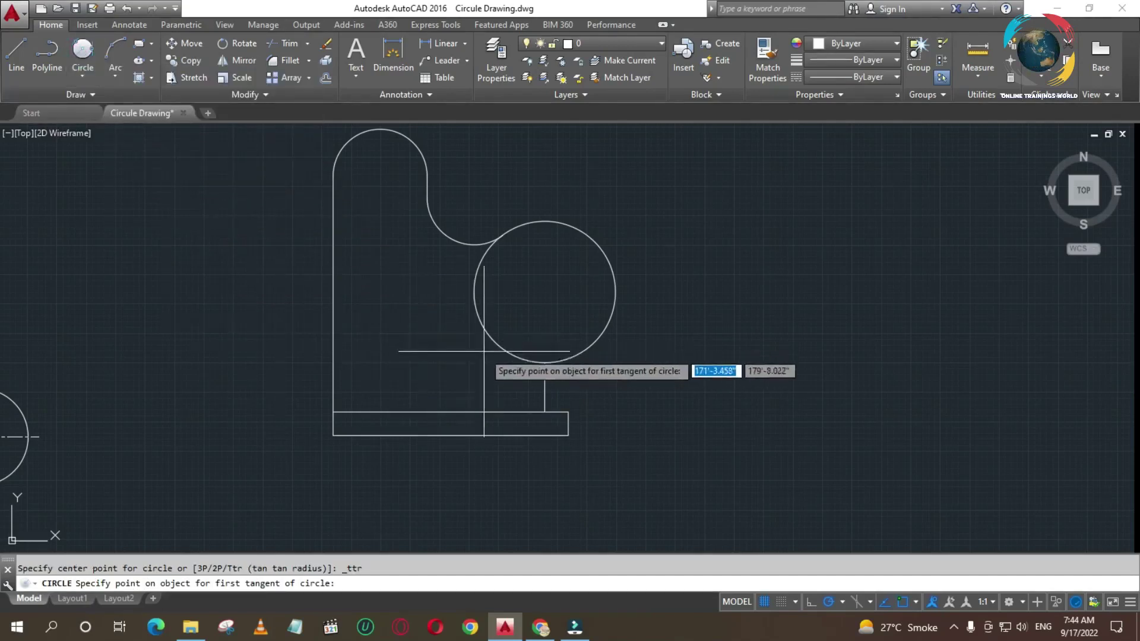
pyautogui.press('F10')
pyautogui.press('F10')
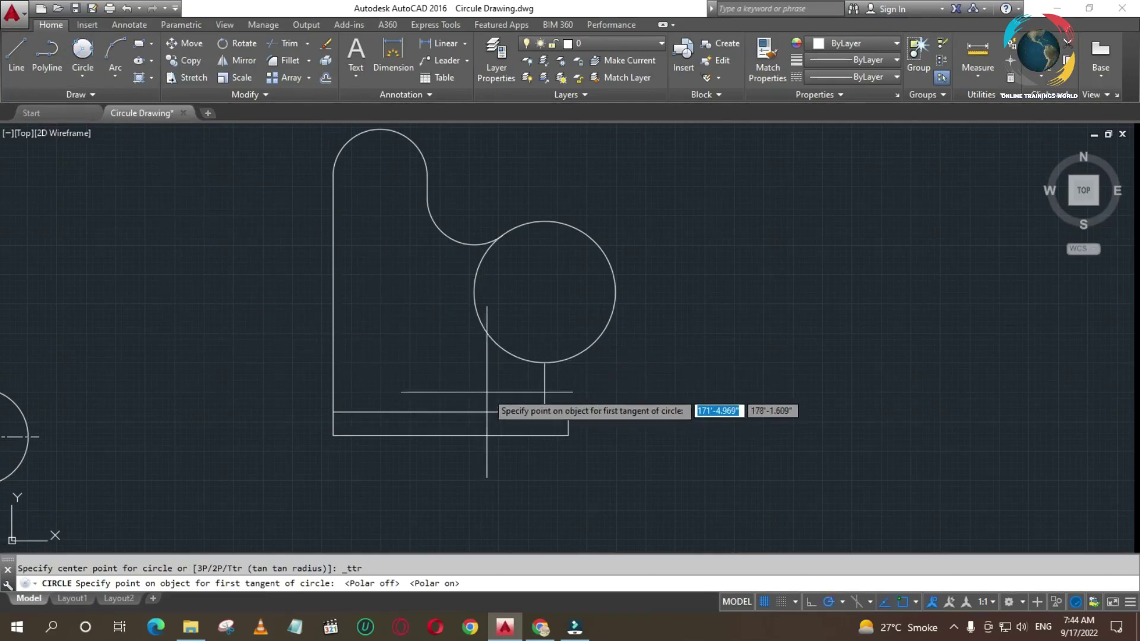
pyautogui.click(507, 351)
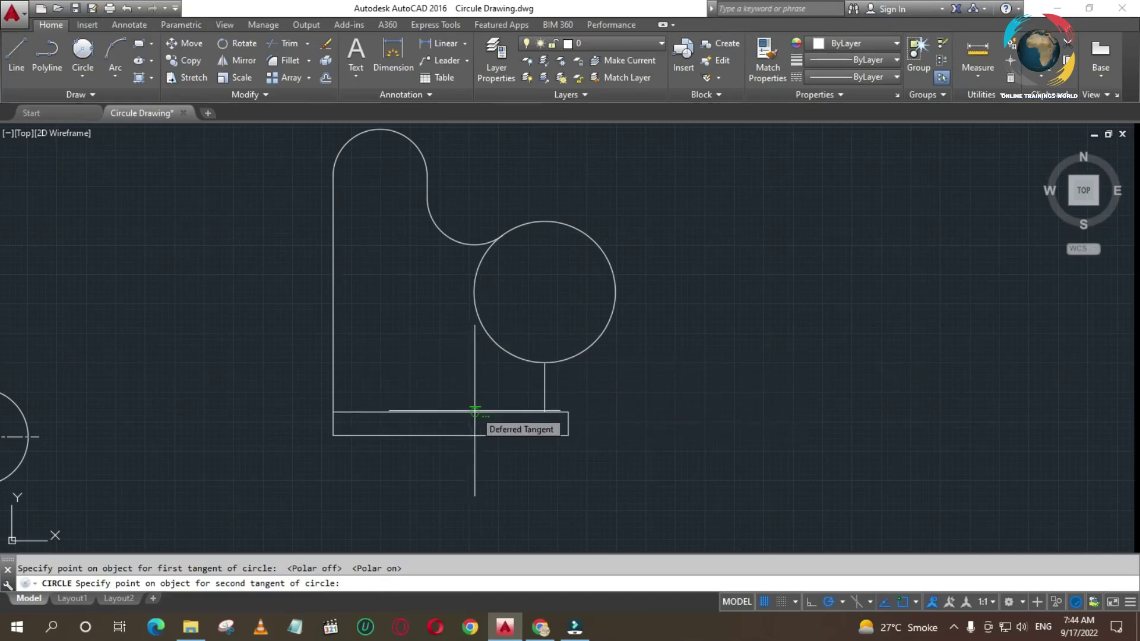
pyautogui.click(474, 411)
pyautogui.write('15')
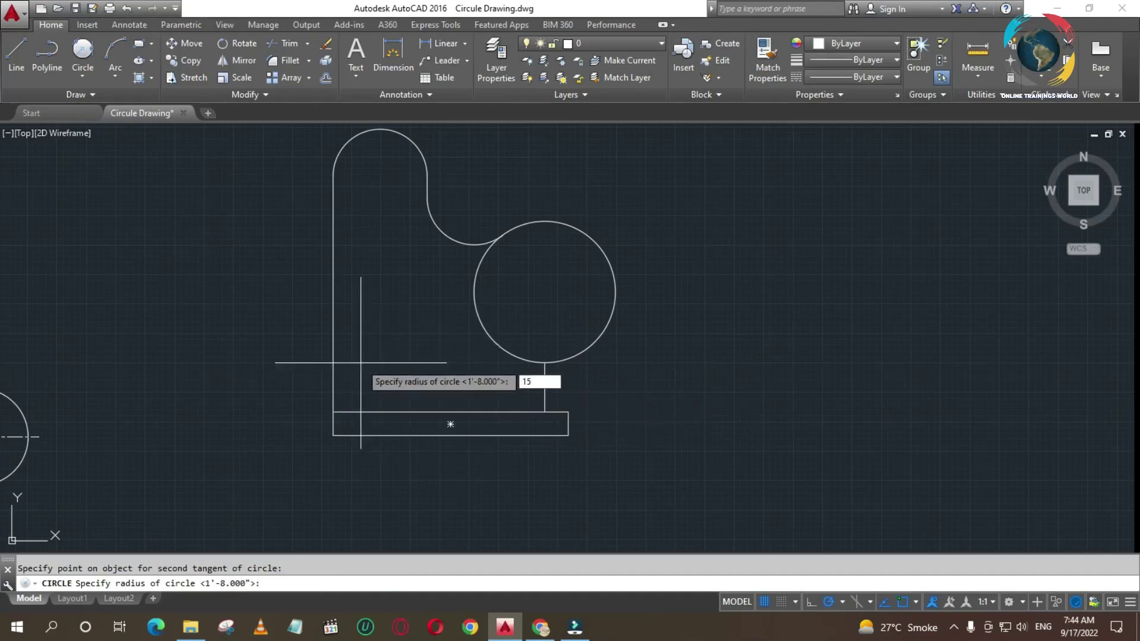
pyautogui.press('Return')
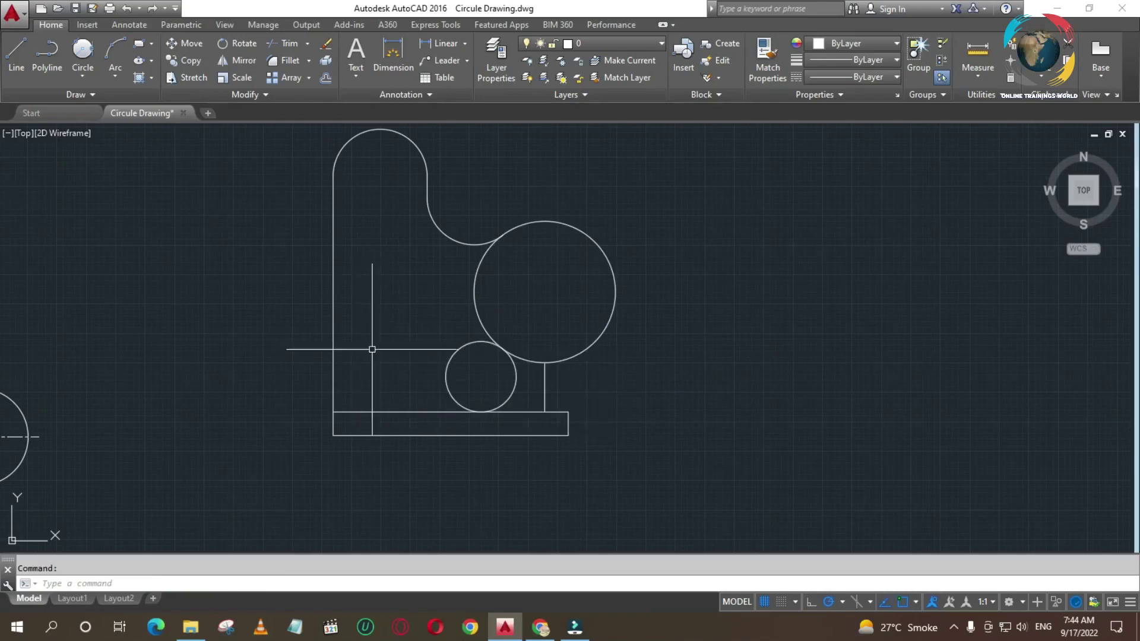
# Step: Trim the small circle's right arc and the large circle's left arc, then delete the leftover vertical line
pyautogui.click(287, 44)
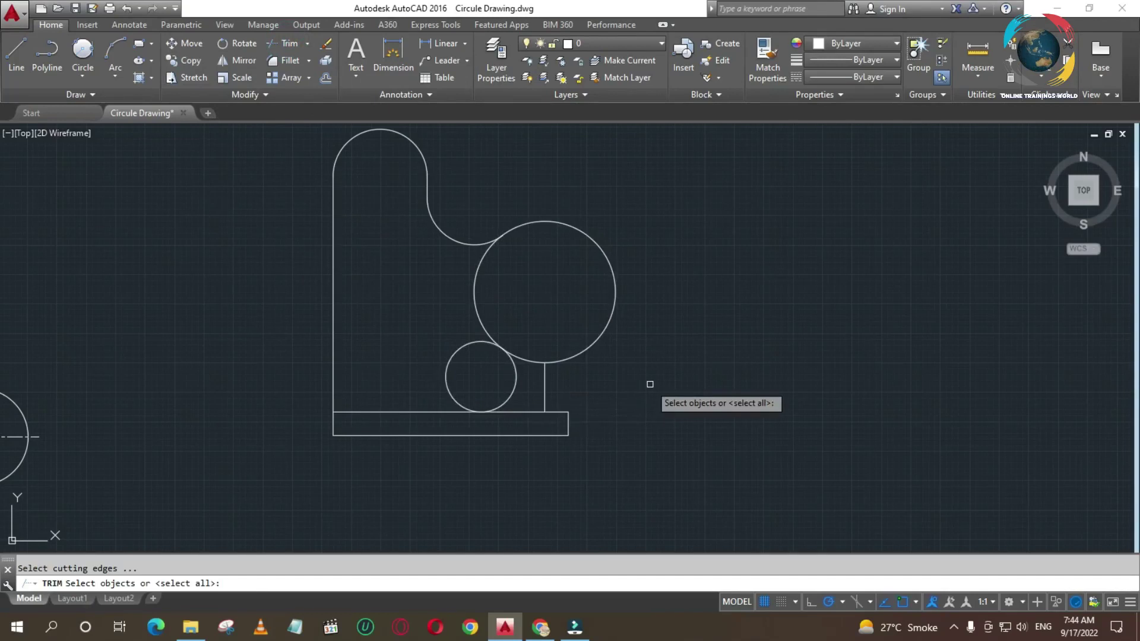
pyautogui.press('Return')
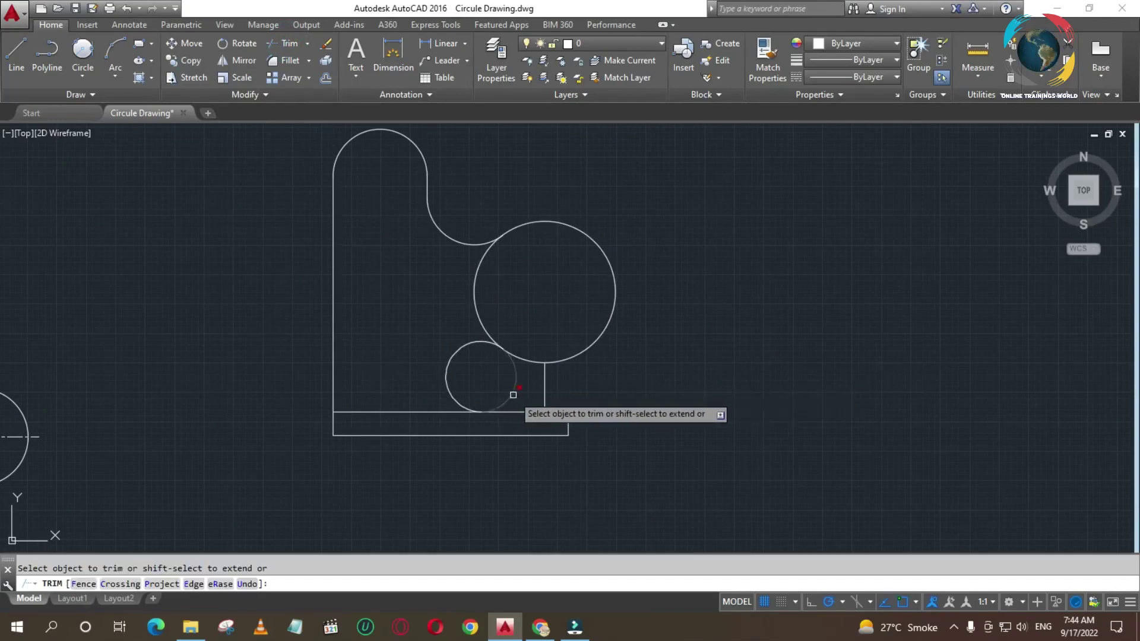
pyautogui.click(513, 393)
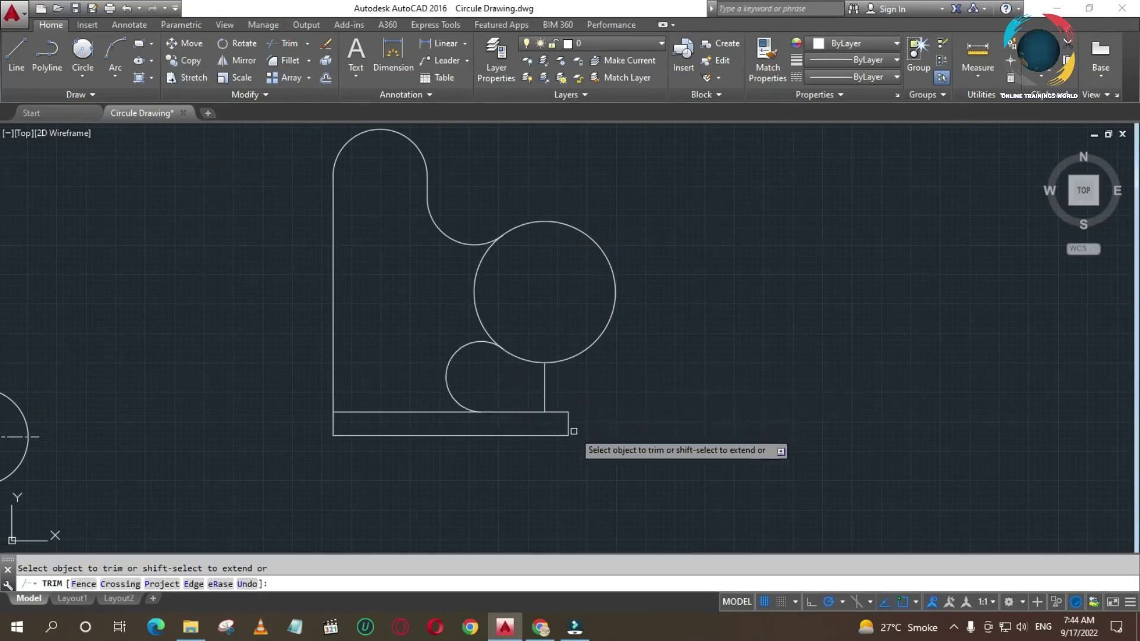
pyautogui.click(472, 298)
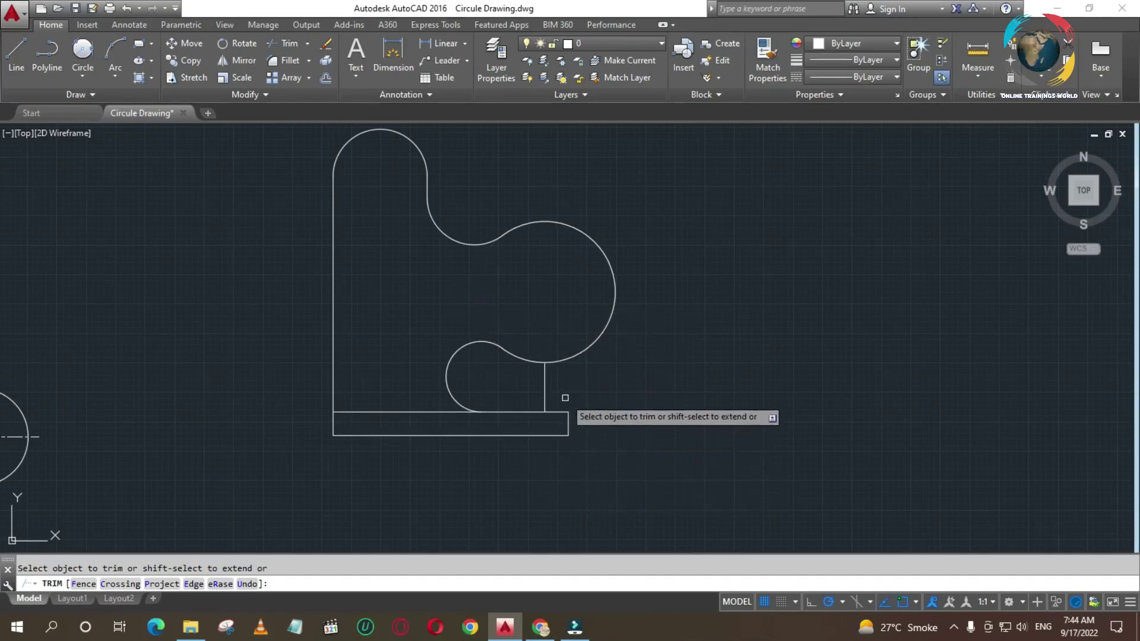
pyautogui.press('Escape')
pyautogui.click(544, 387)
pyautogui.press('Delete')
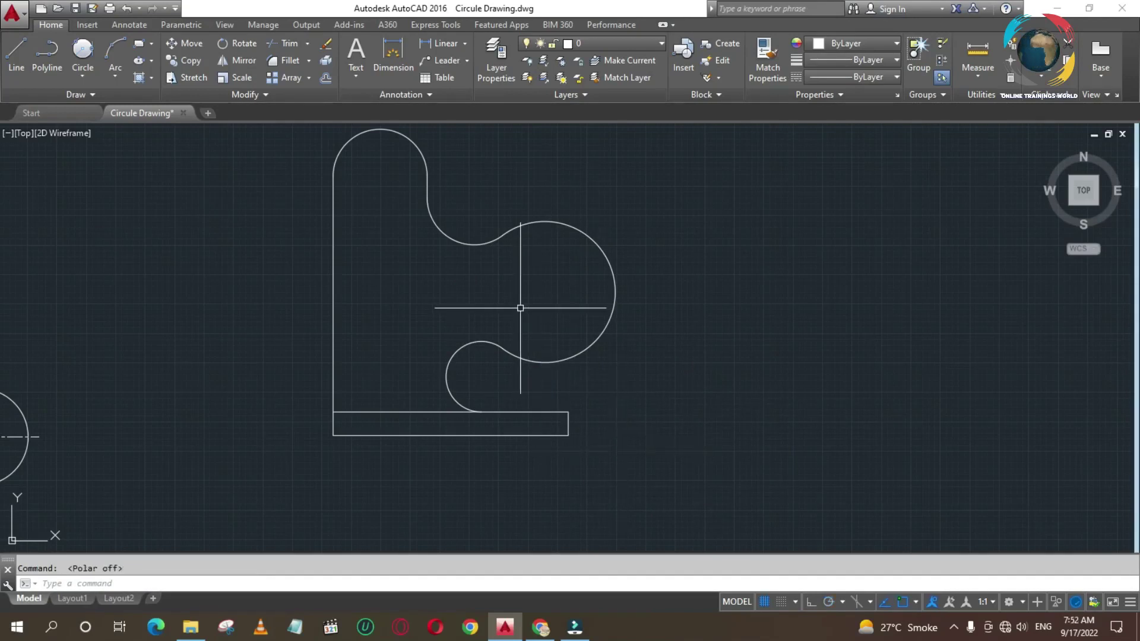
pyautogui.click(84, 75)
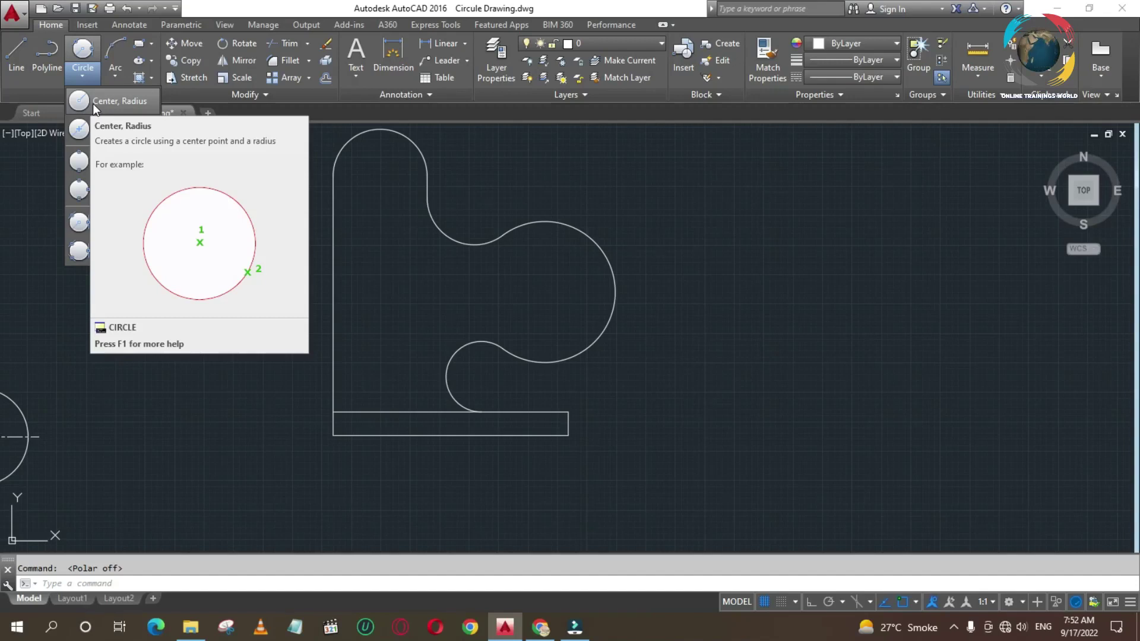
pyautogui.click(93, 102)
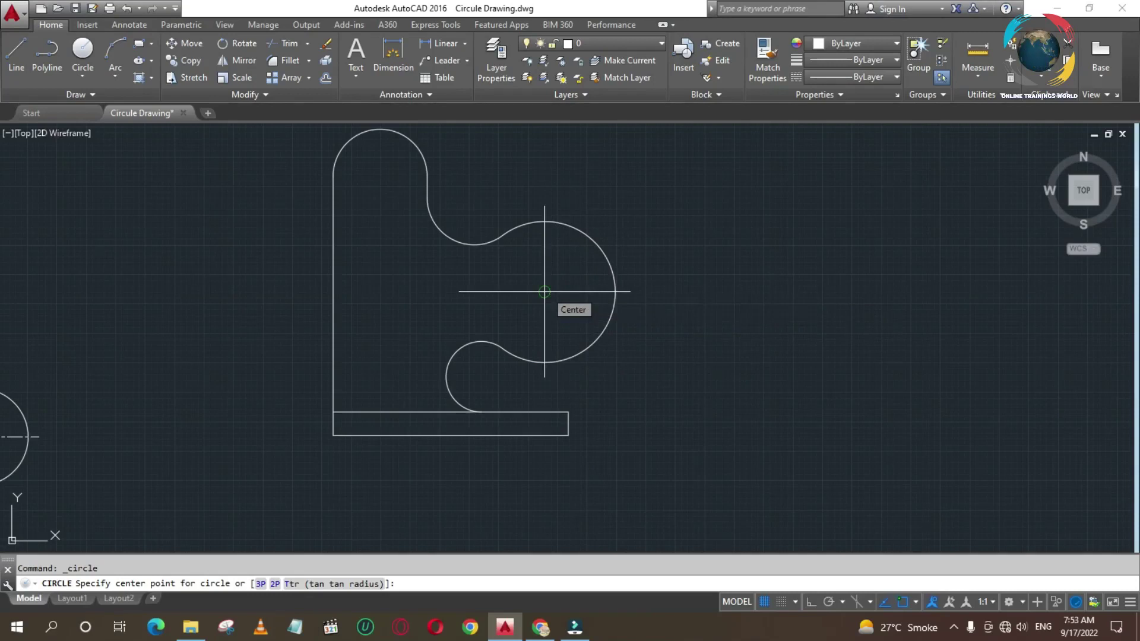
pyautogui.click(544, 292)
pyautogui.write('30')
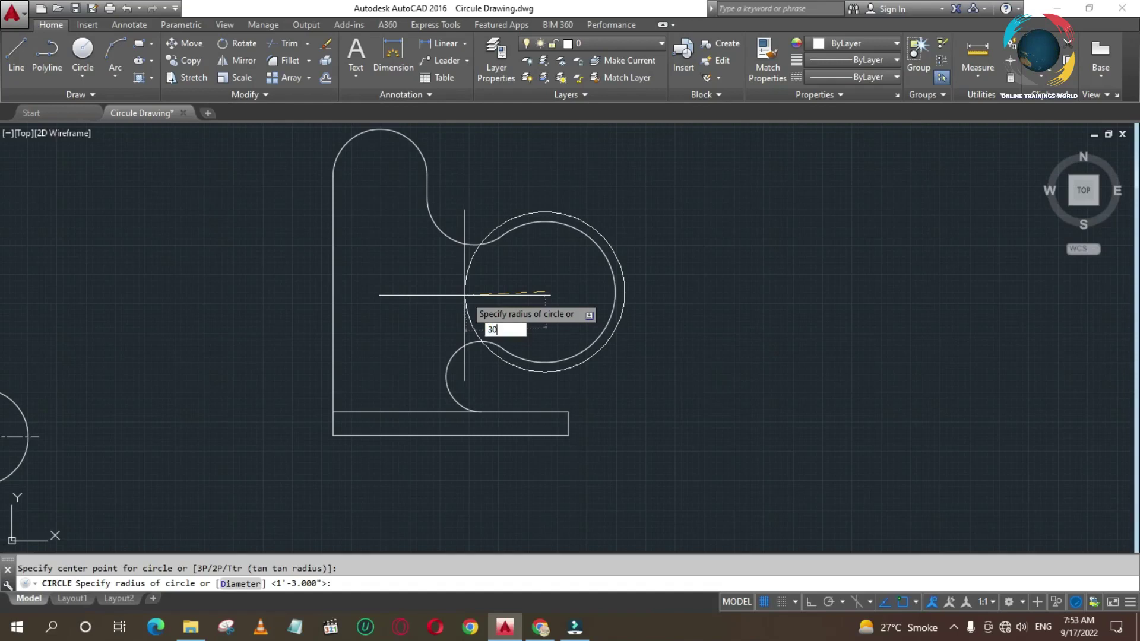
pyautogui.press('Return')
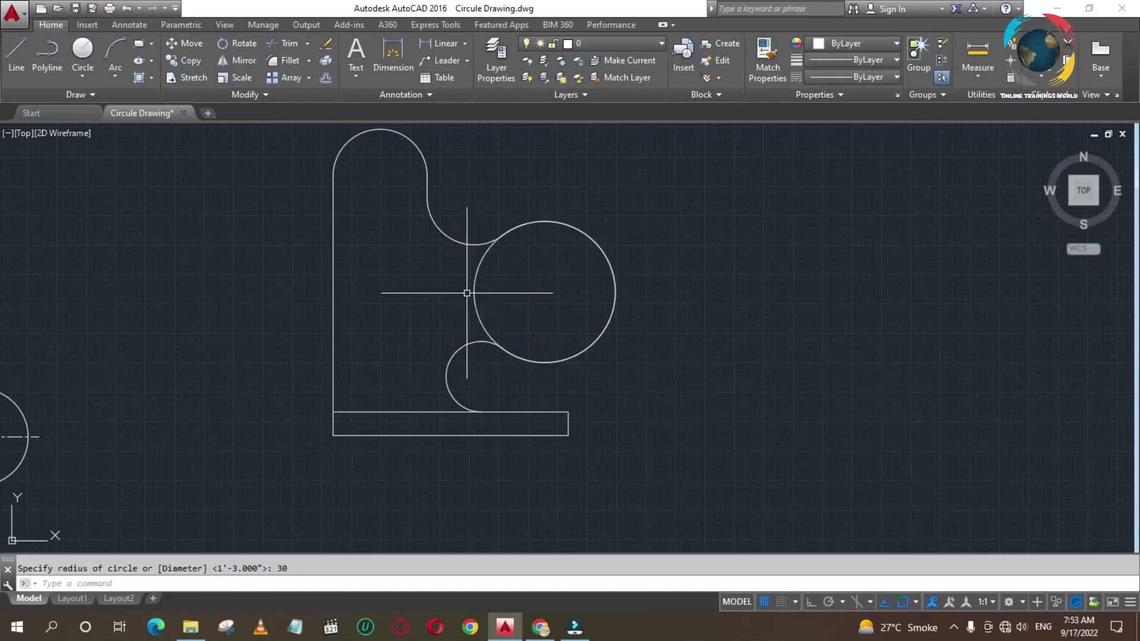
pyautogui.click(473, 291)
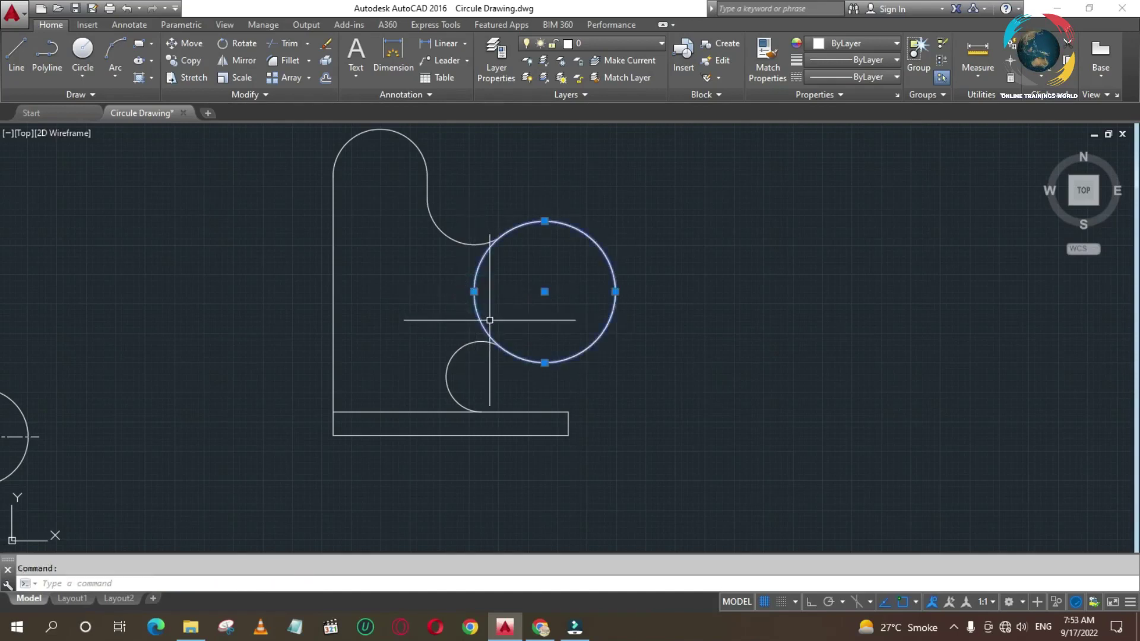
pyautogui.press('Delete')
pyautogui.press('alt')
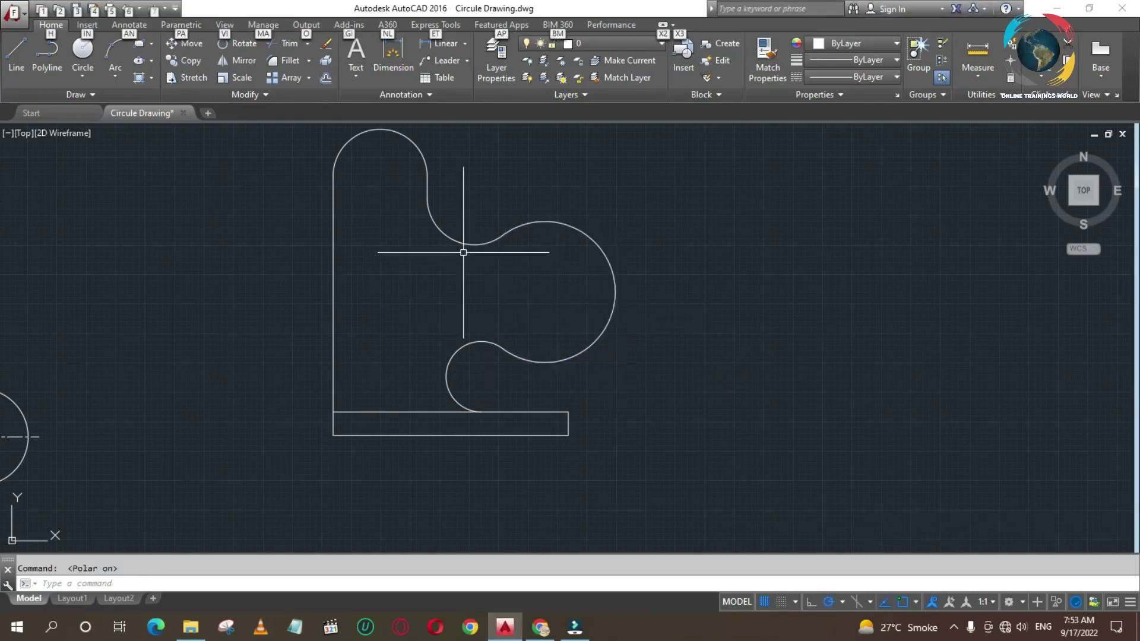
# Step: Draw a 30-diameter circle centred on the right lobe's arc centre
pyautogui.click(82, 52)
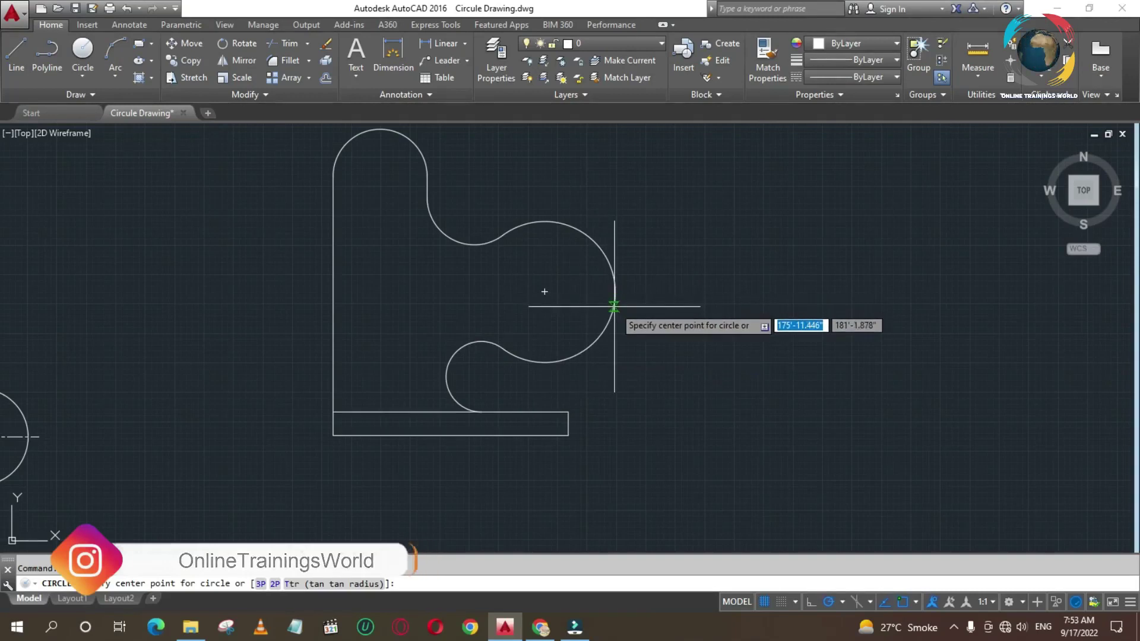
pyautogui.click(544, 291)
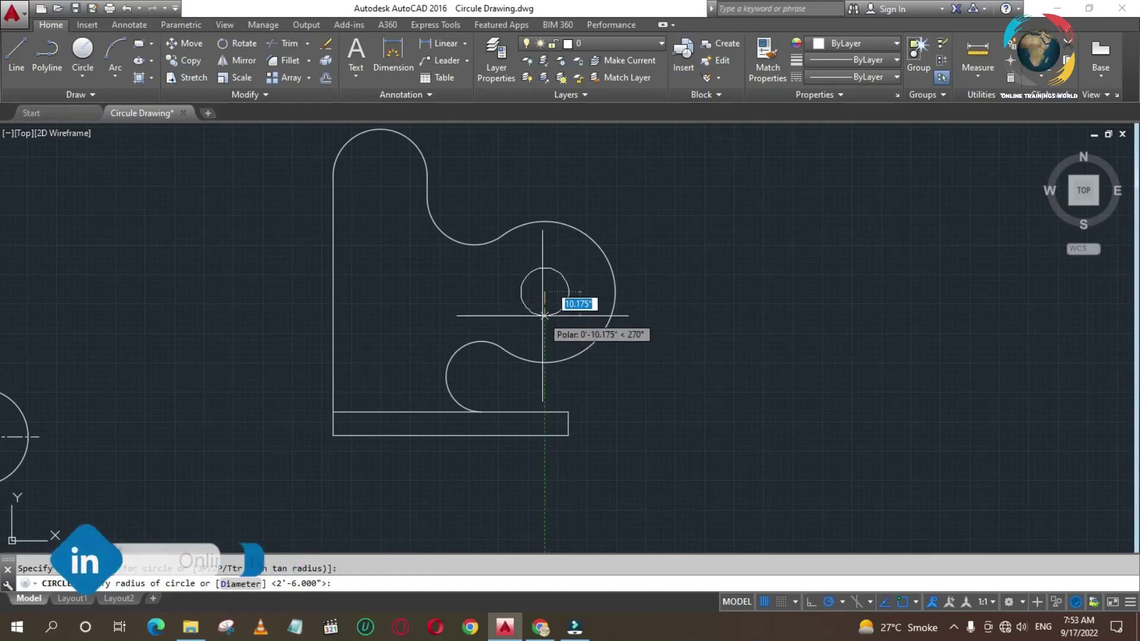
pyautogui.press('Escape')
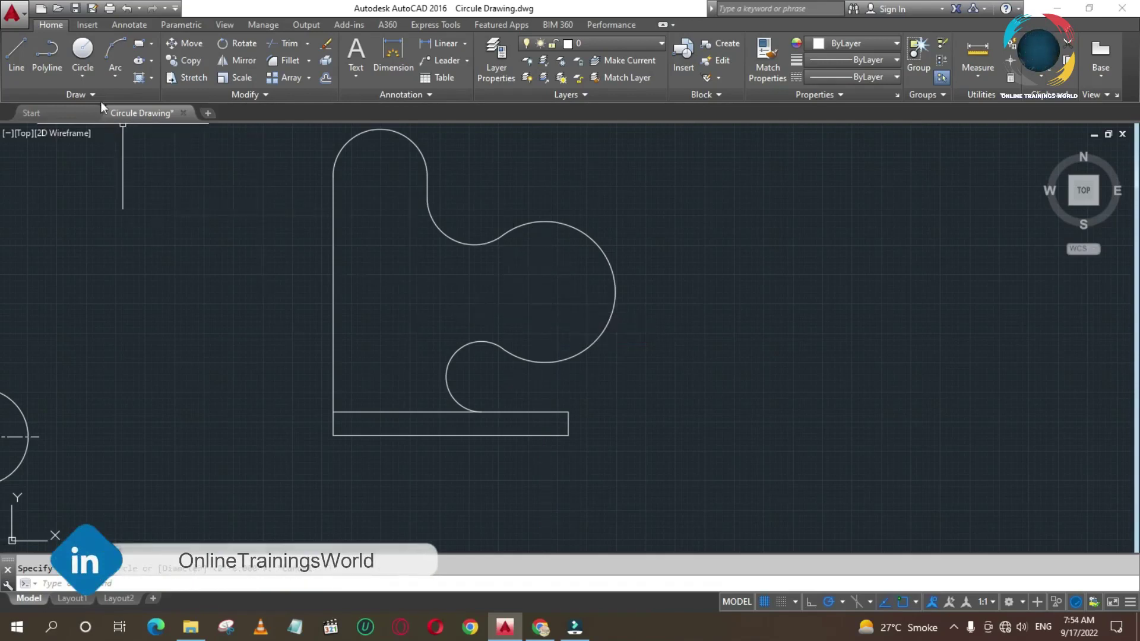
pyautogui.click(82, 77)
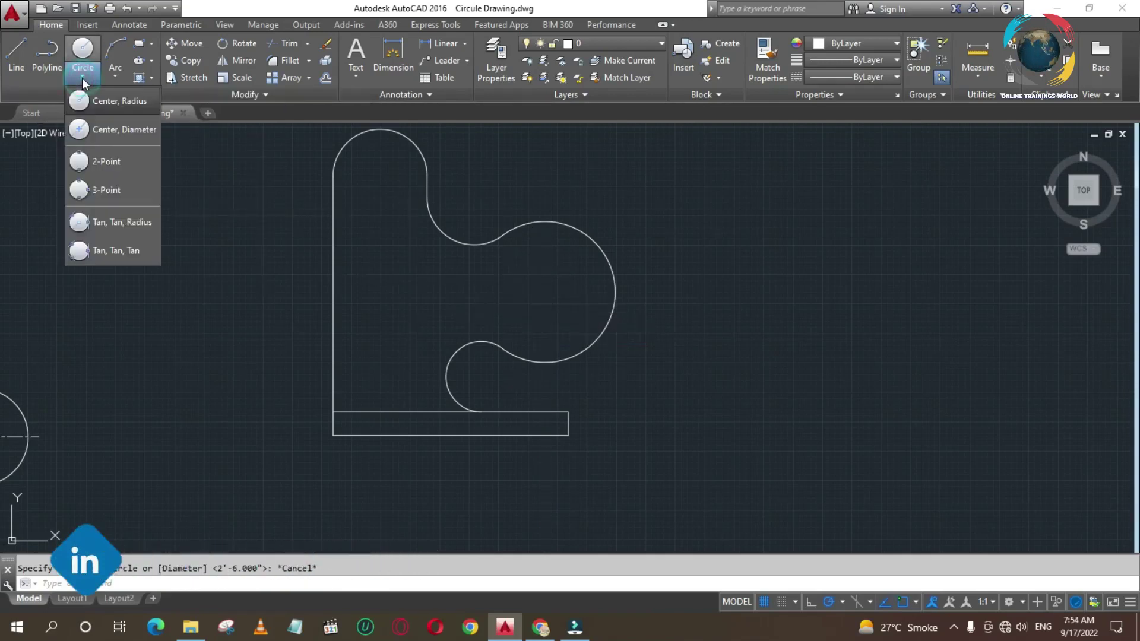
pyautogui.click(120, 129)
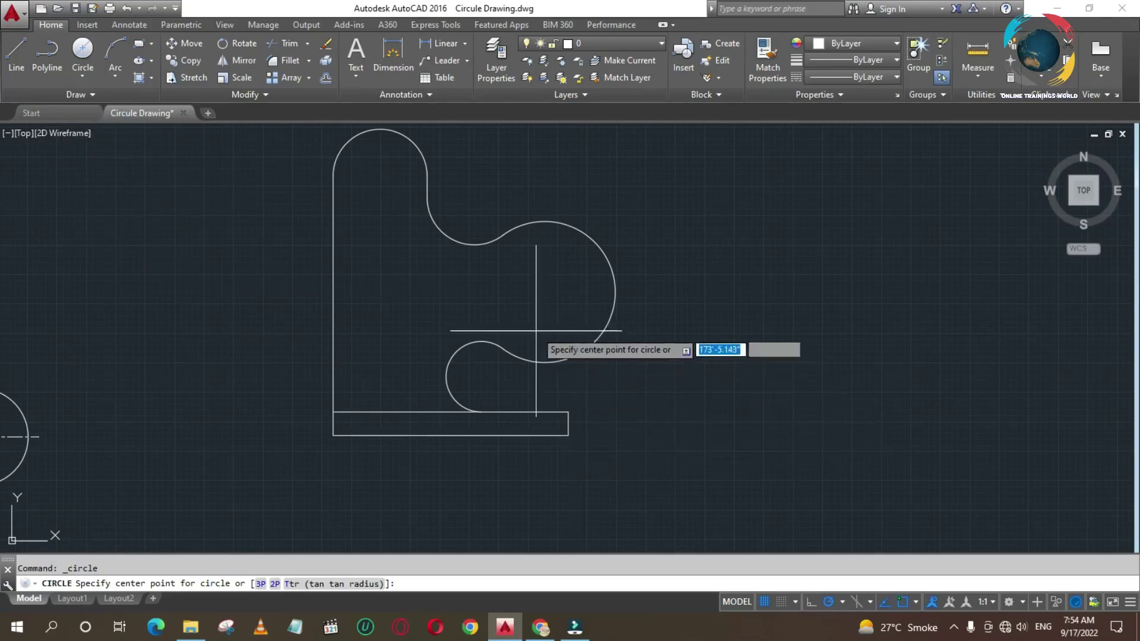
pyautogui.click(544, 291)
pyautogui.write('30')
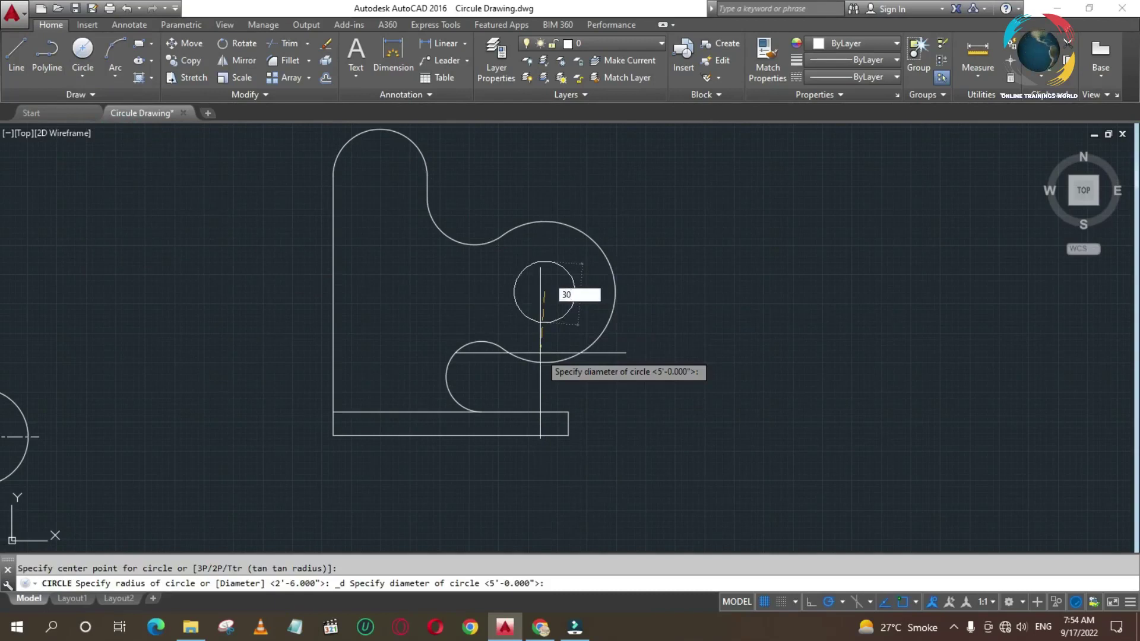
pyautogui.press('Return')
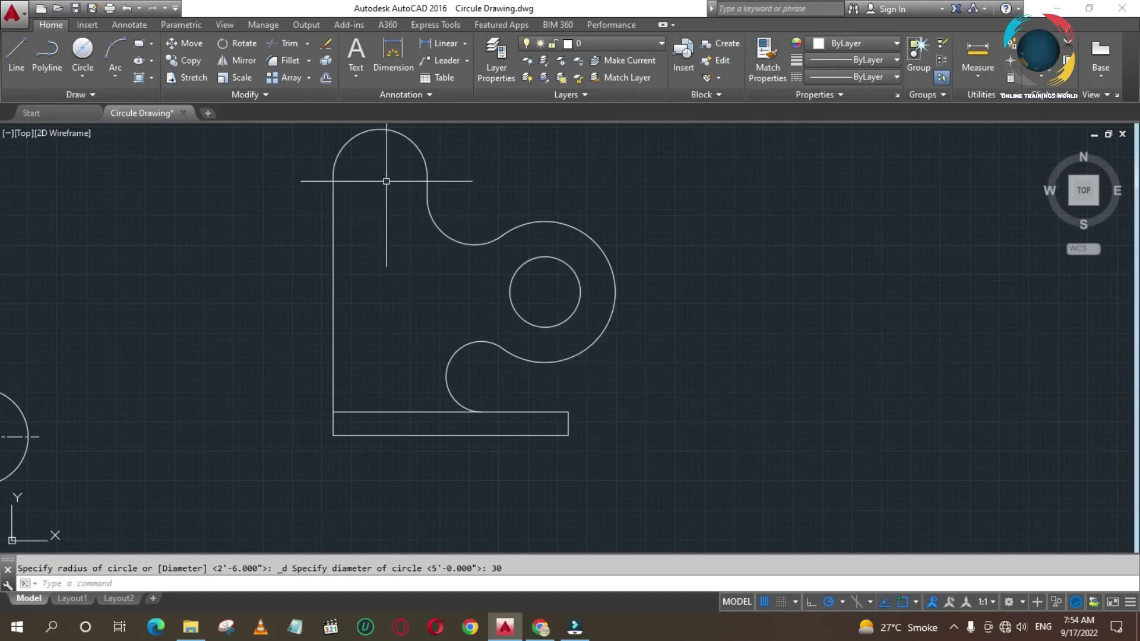
# Step: Draw a 10-diameter circle centred on the upright's arched top
pyautogui.click(85, 73)
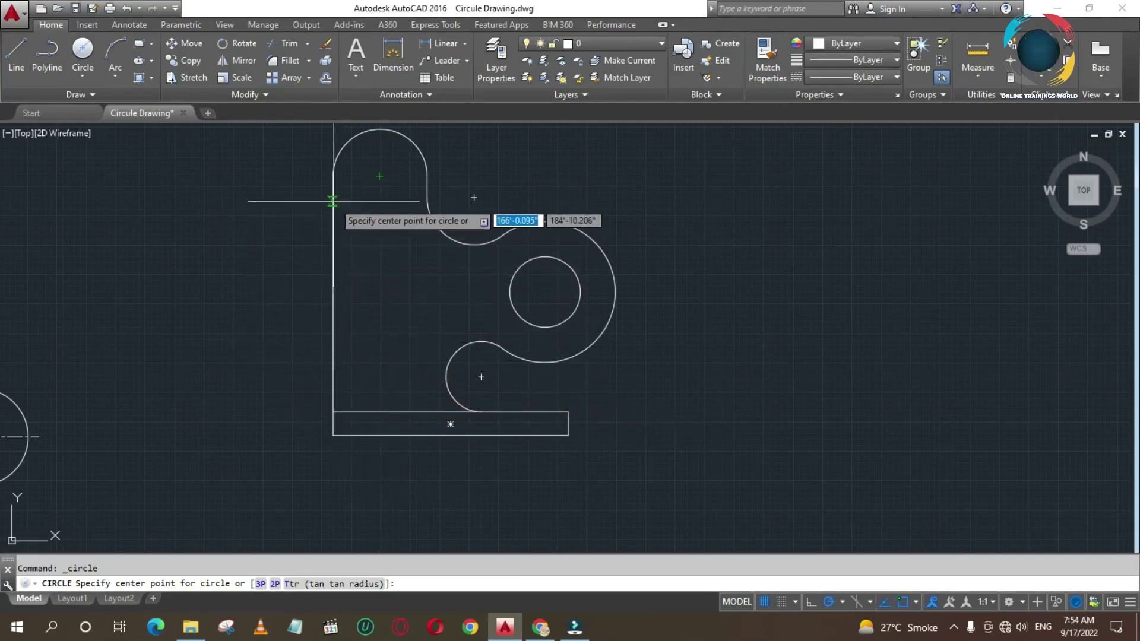
pyautogui.click(380, 177)
pyautogui.write('10')
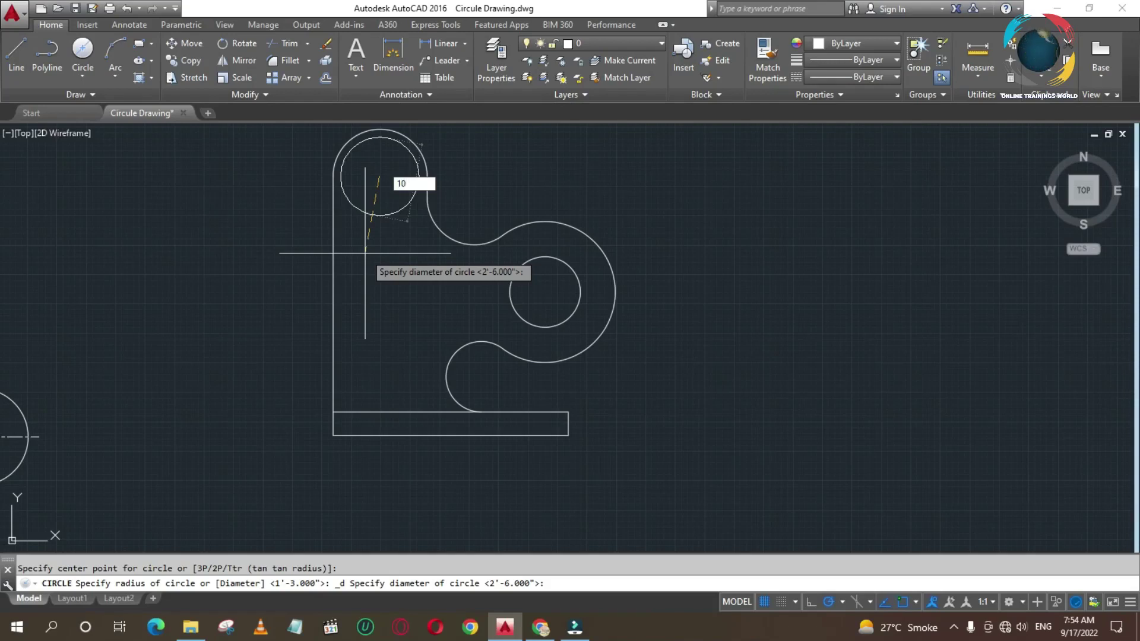
pyautogui.press('Return')
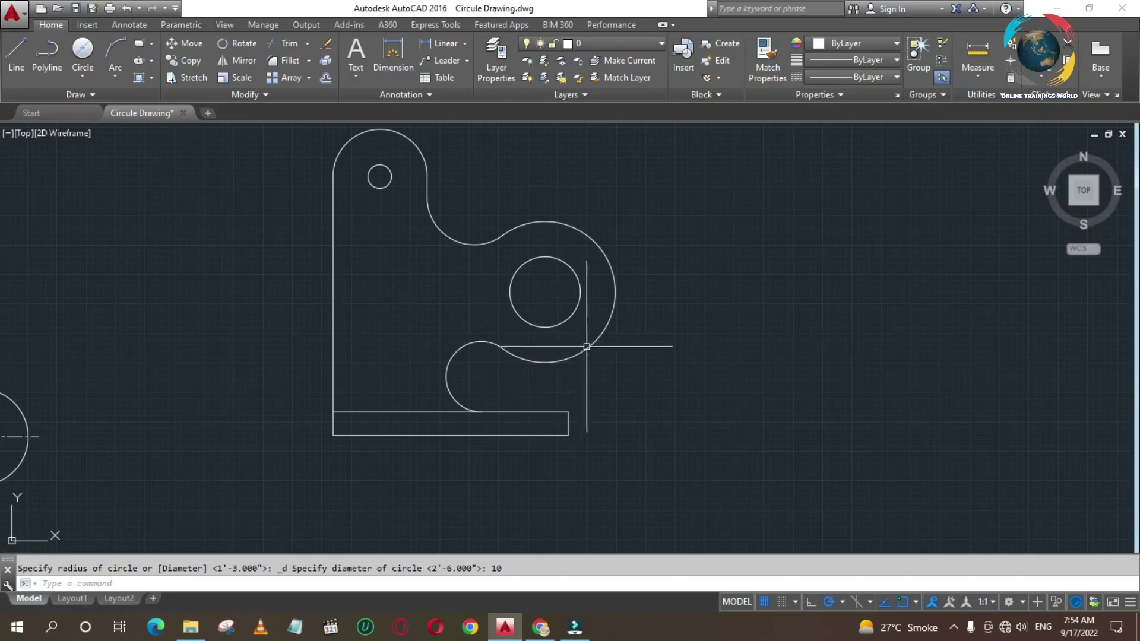
# Step: With Ortho on, draw crossing vertical and horizontal centerlines through the 30-diameter hole
pyautogui.click(24, 56)
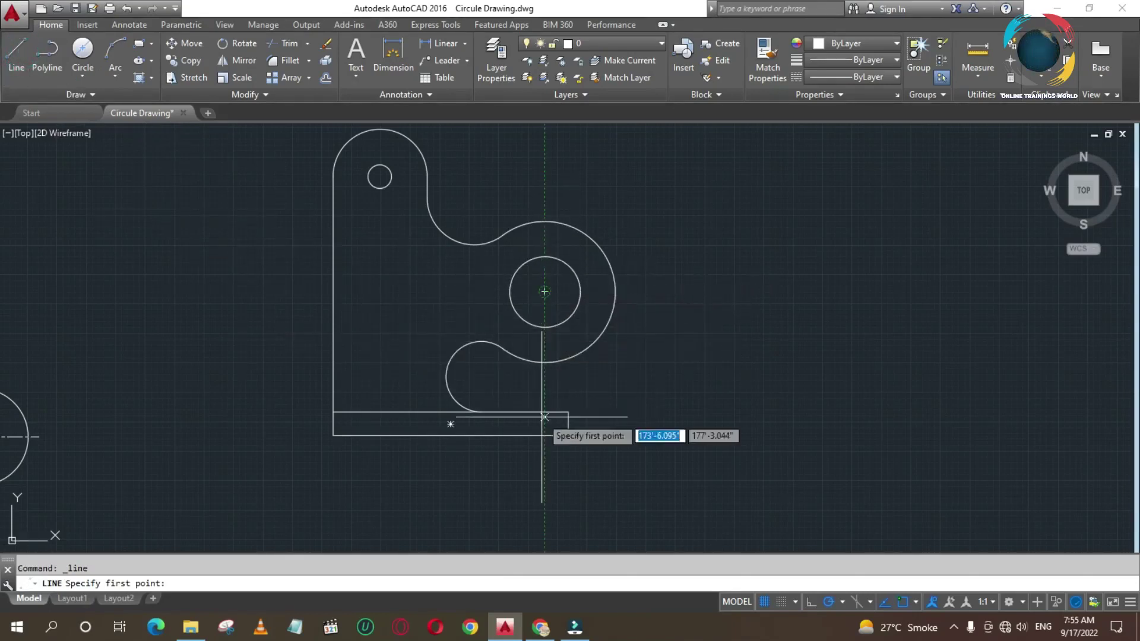
pyautogui.click(544, 353)
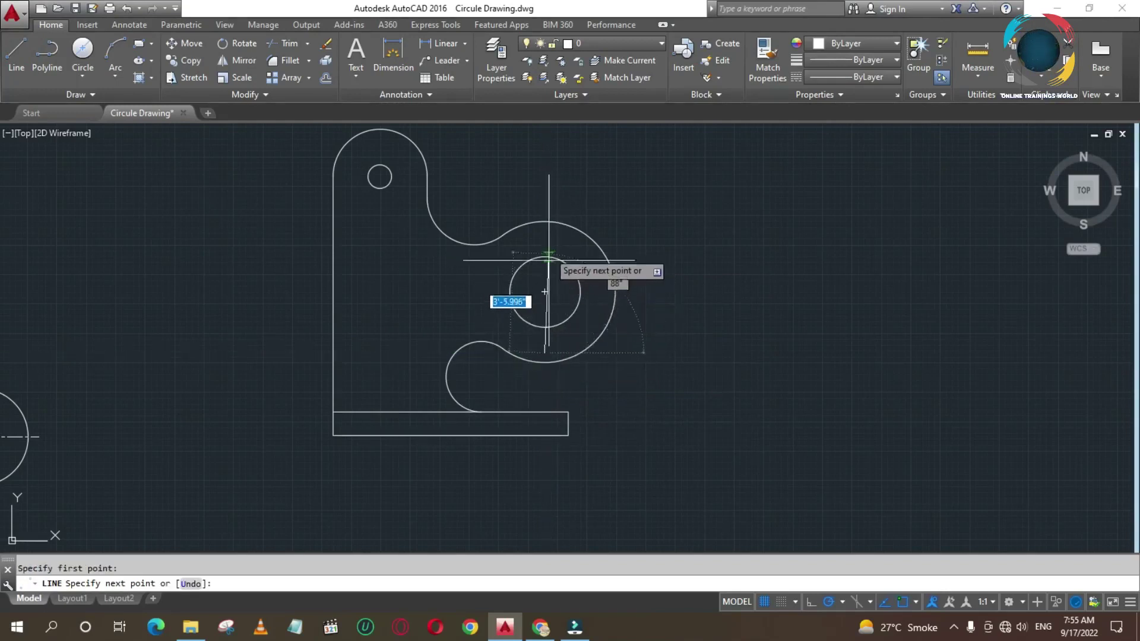
pyautogui.click(808, 602)
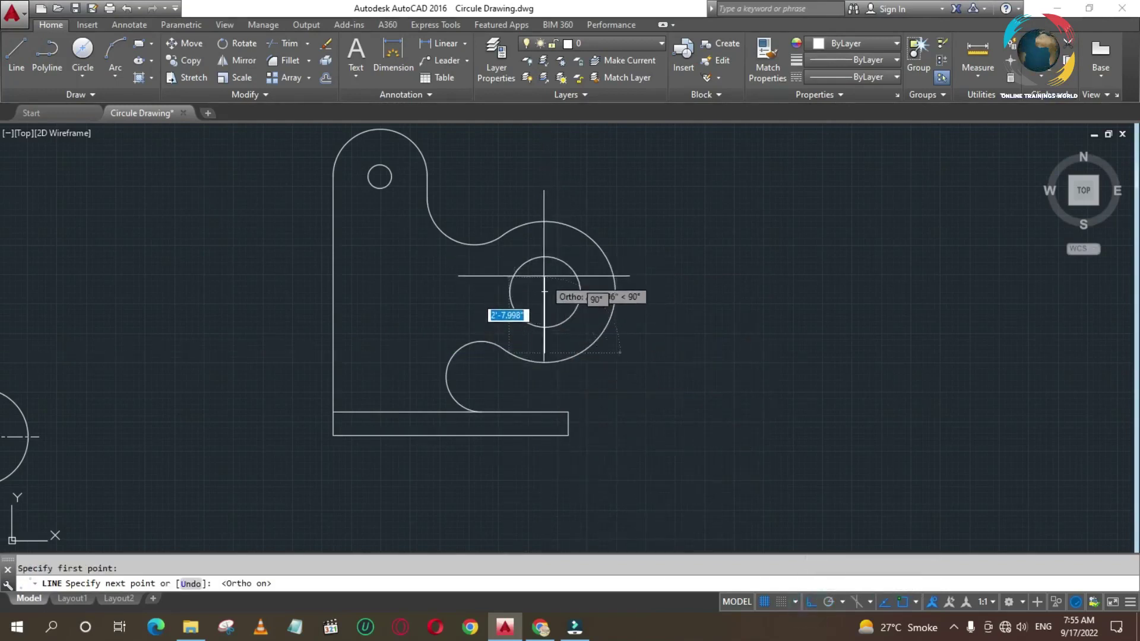
pyautogui.press('Escape')
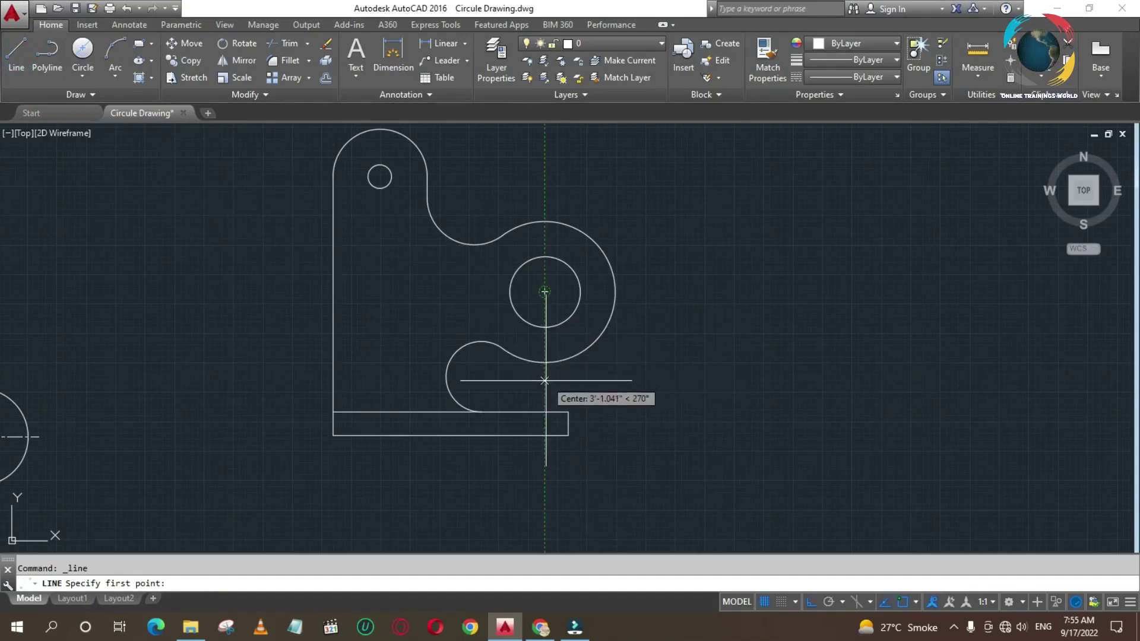
pyautogui.click(544, 386)
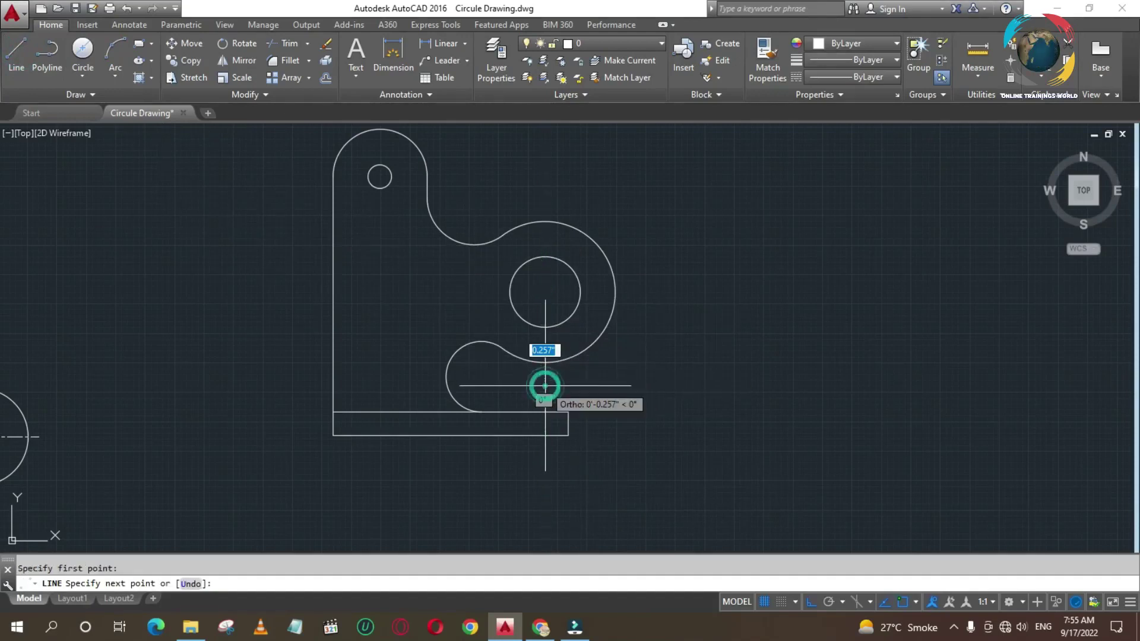
pyautogui.click(544, 195)
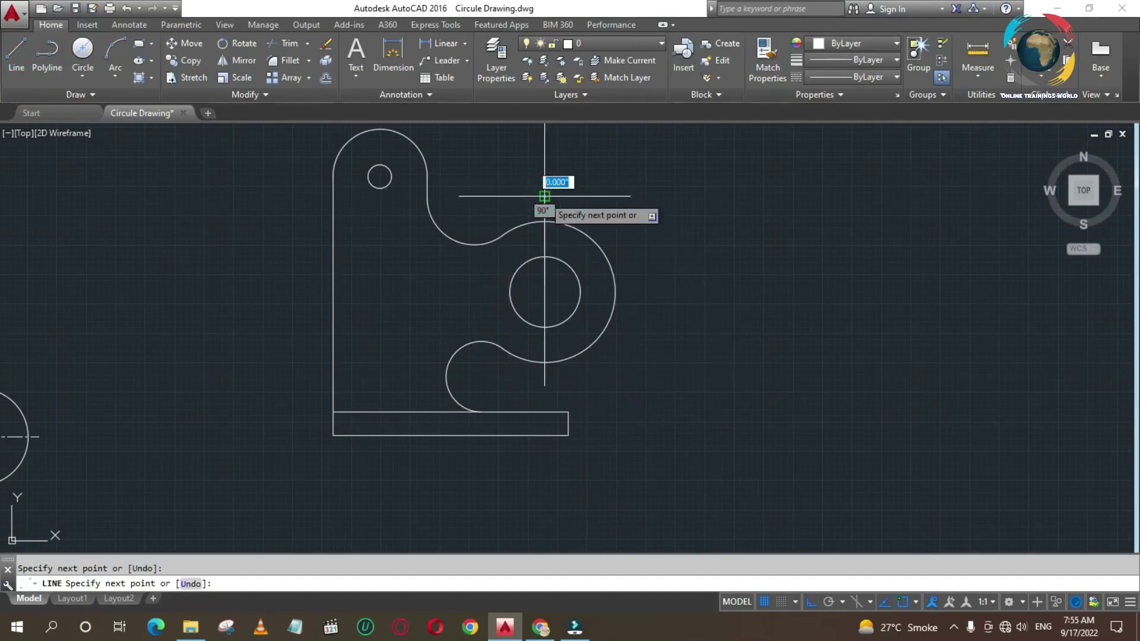
pyautogui.press('Return')
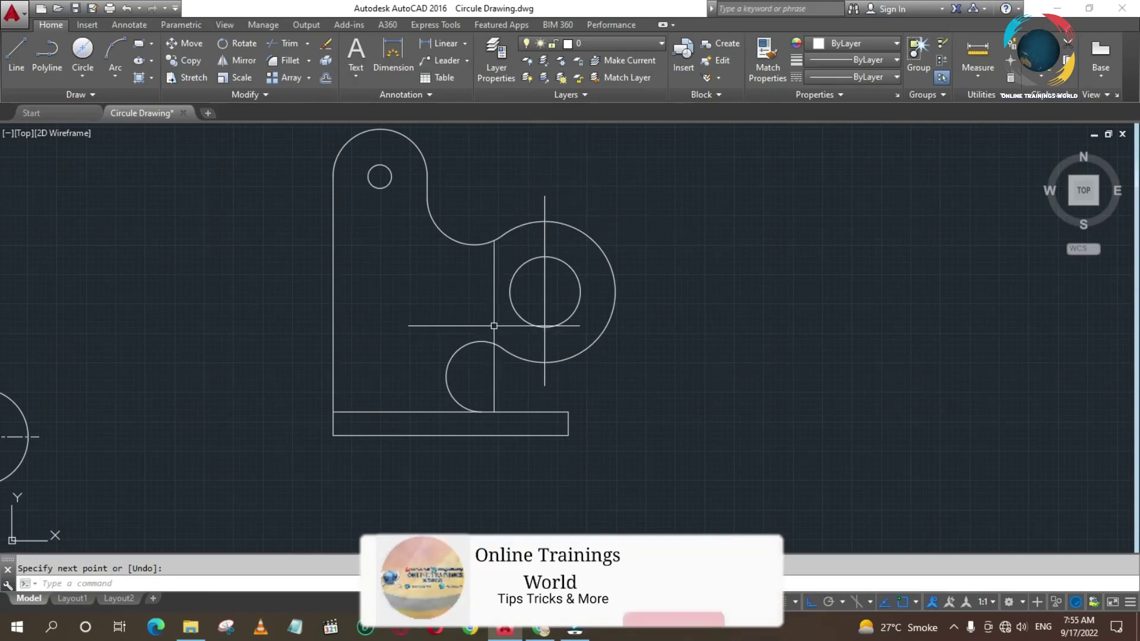
pyautogui.press('Return')
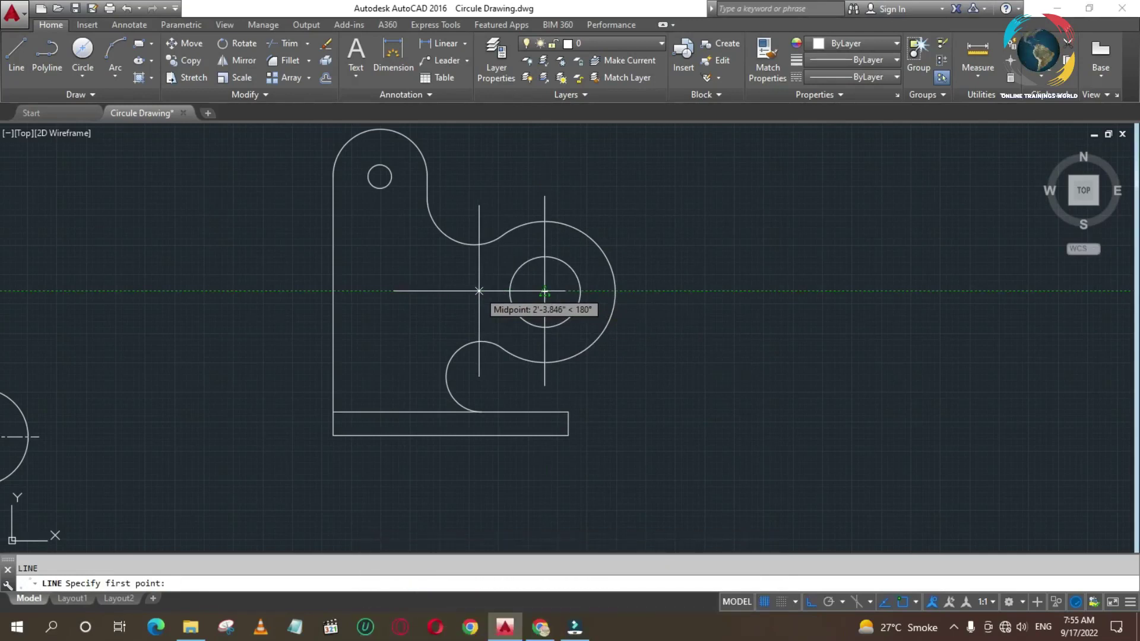
pyautogui.click(479, 291)
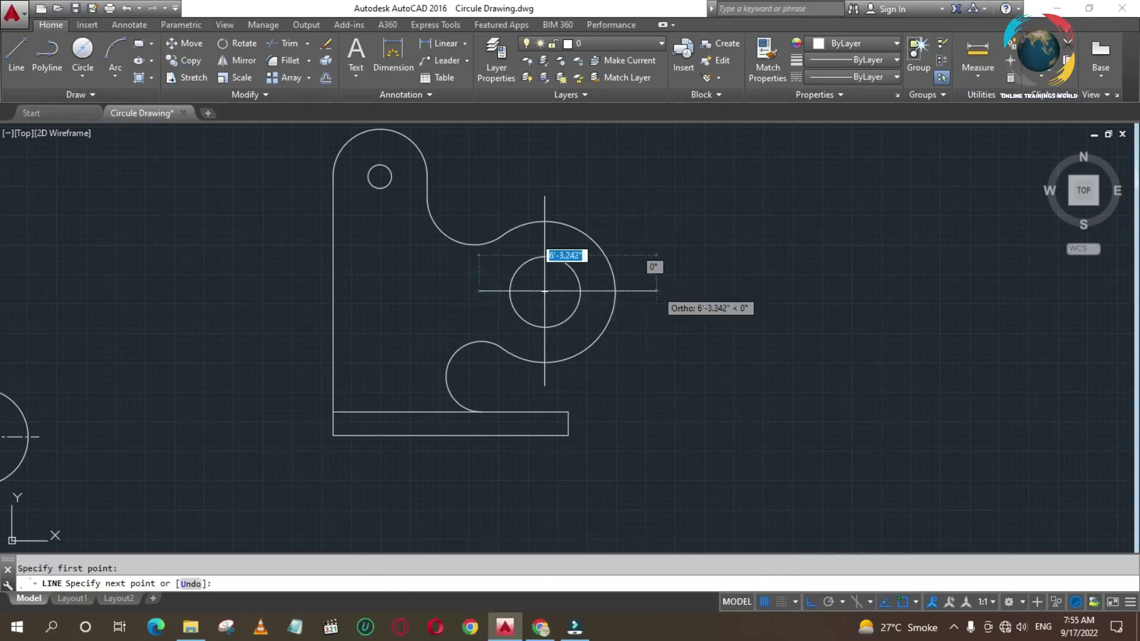
pyautogui.click(656, 291)
pyautogui.press('Return')
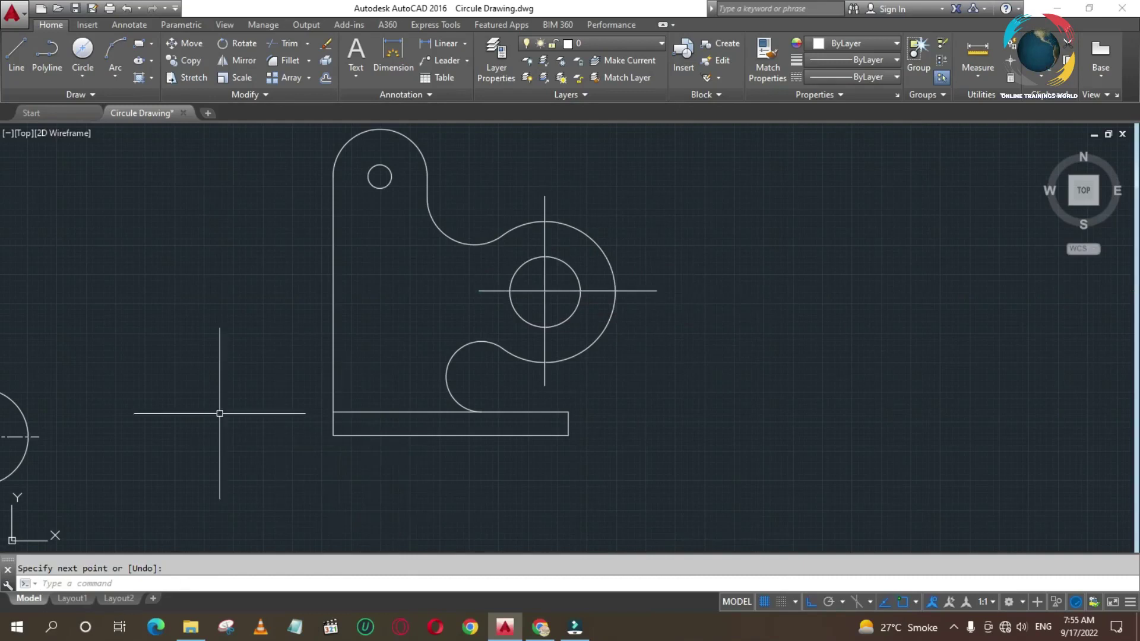
# Step: Draw a vertical centerline through the small lower arc's centre
pyautogui.click(20, 45)
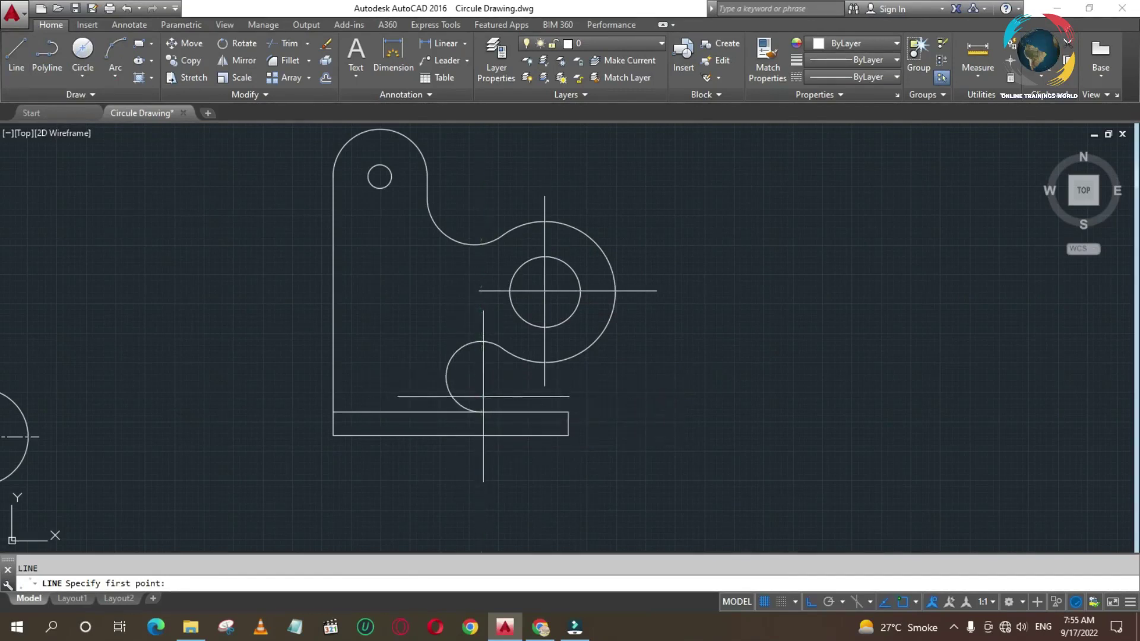
pyautogui.click(482, 395)
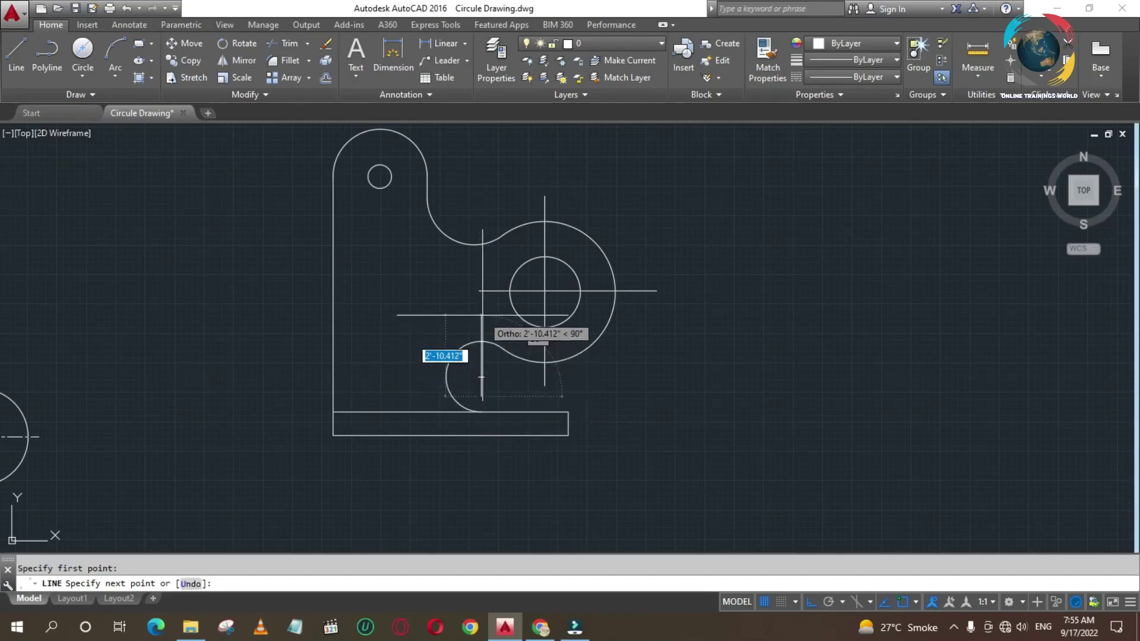
pyautogui.click(481, 315)
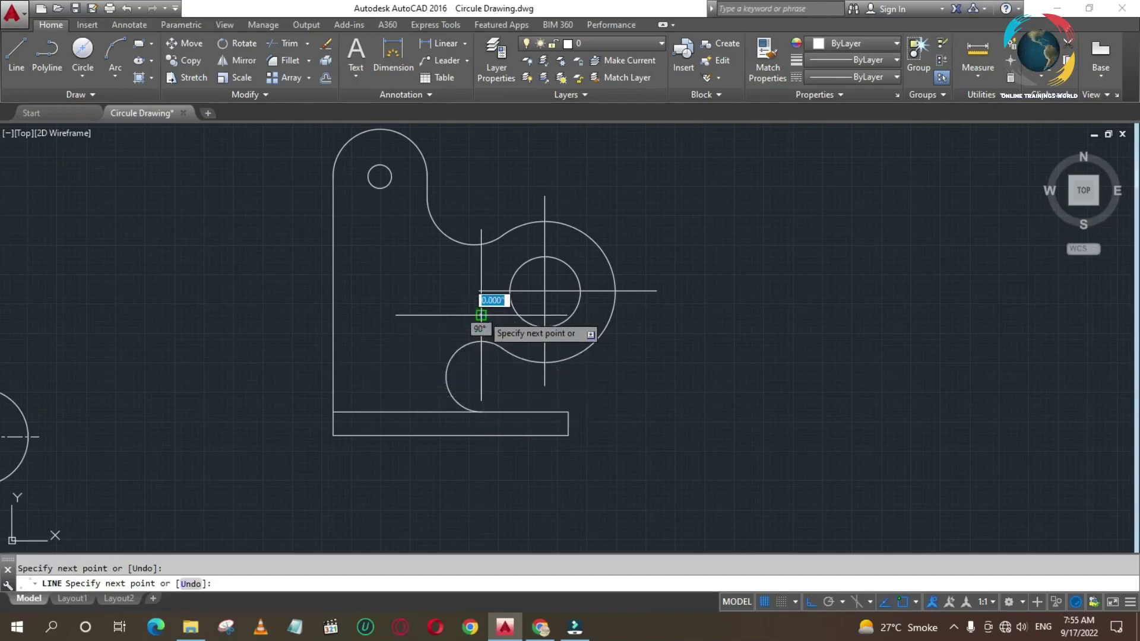
pyautogui.press('Return')
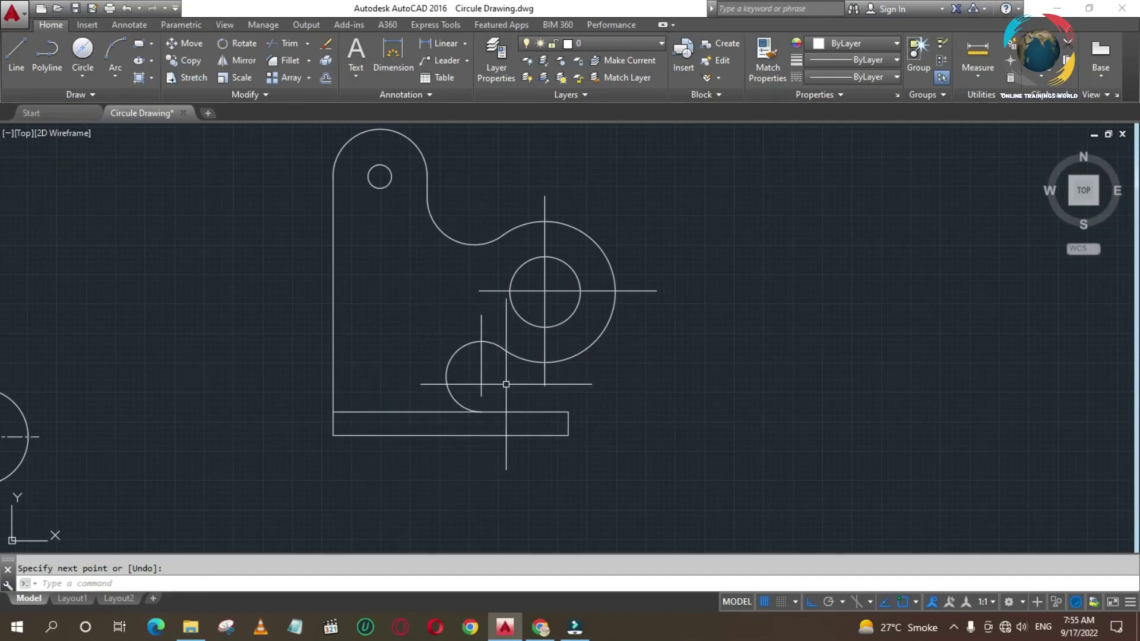
pyautogui.press('Return')
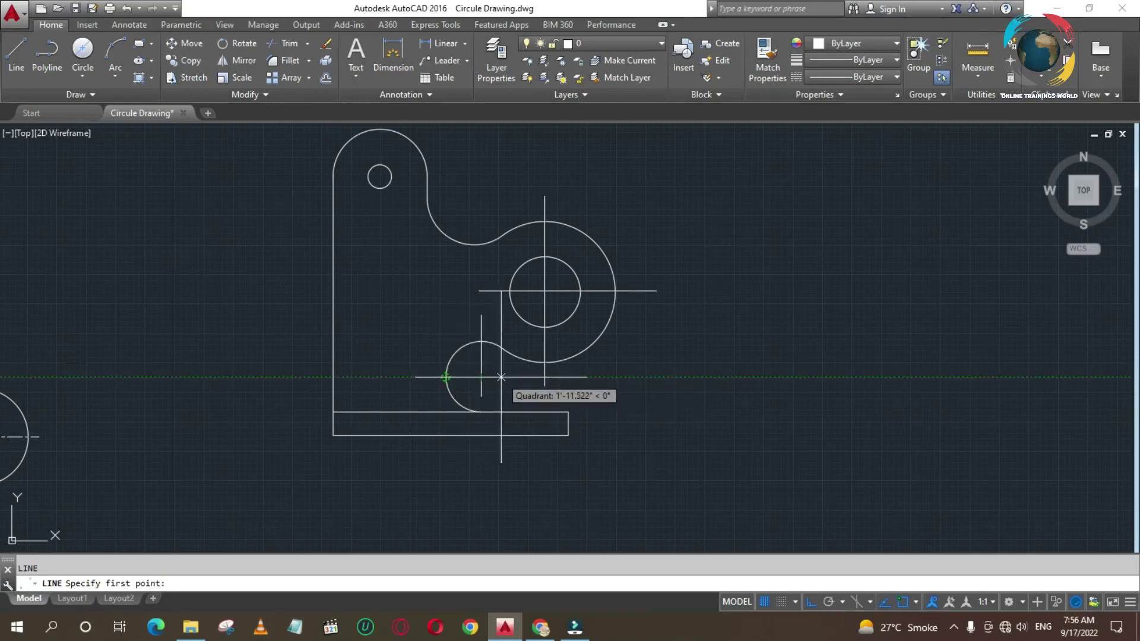
# Step: Draw the horizontal centerline through the small lower arc's centre
pyautogui.click(501, 377)
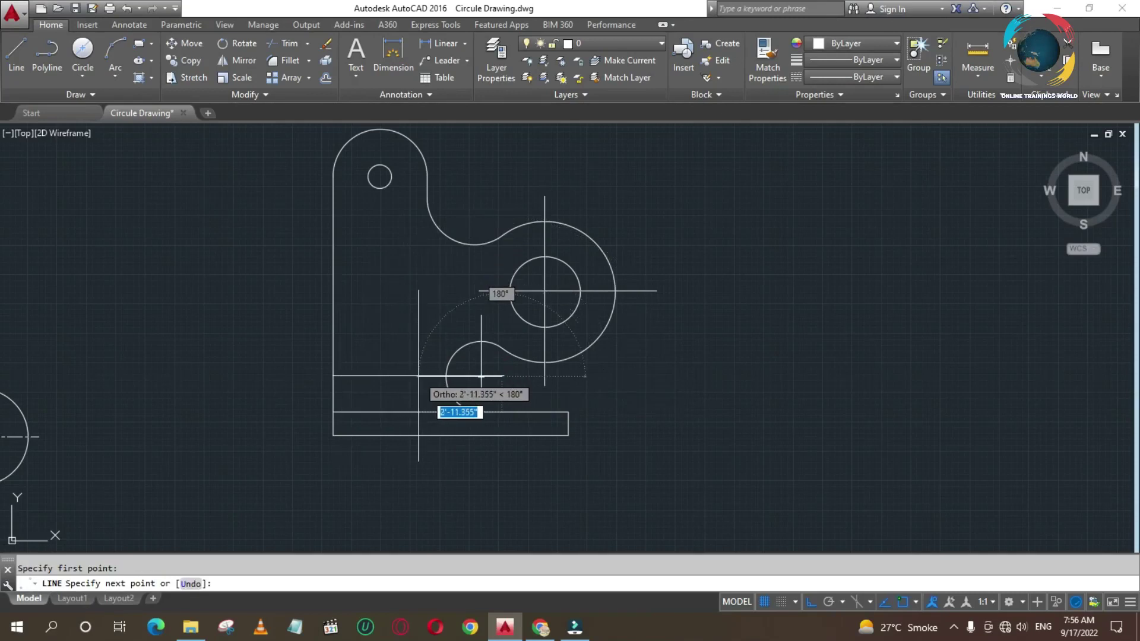
pyautogui.click(418, 376)
pyautogui.press('Return')
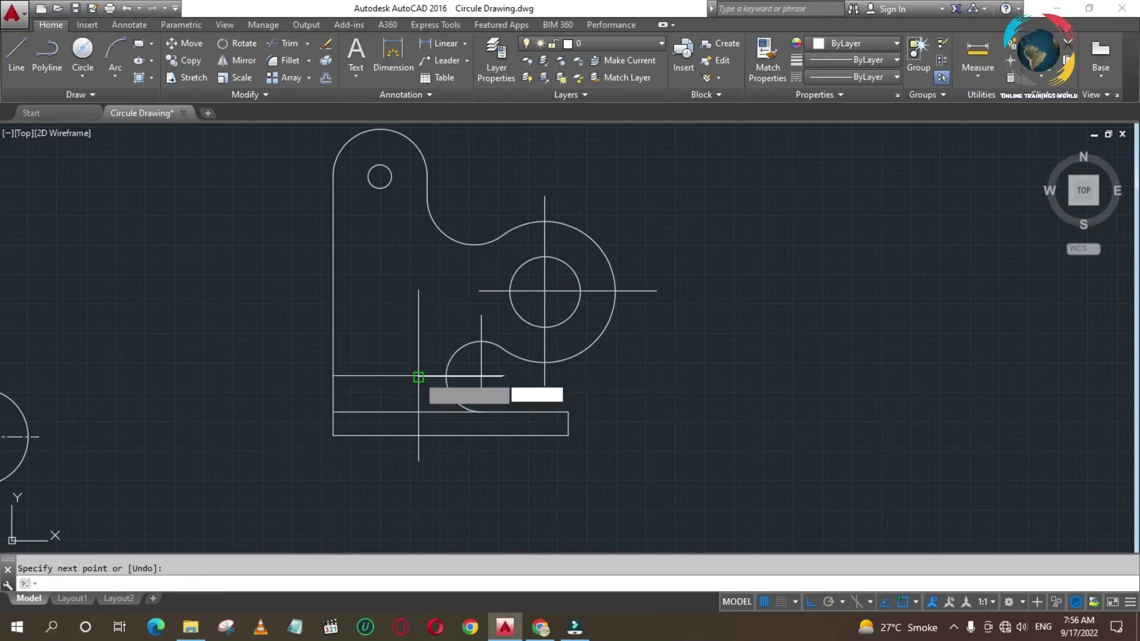
pyautogui.press('Return')
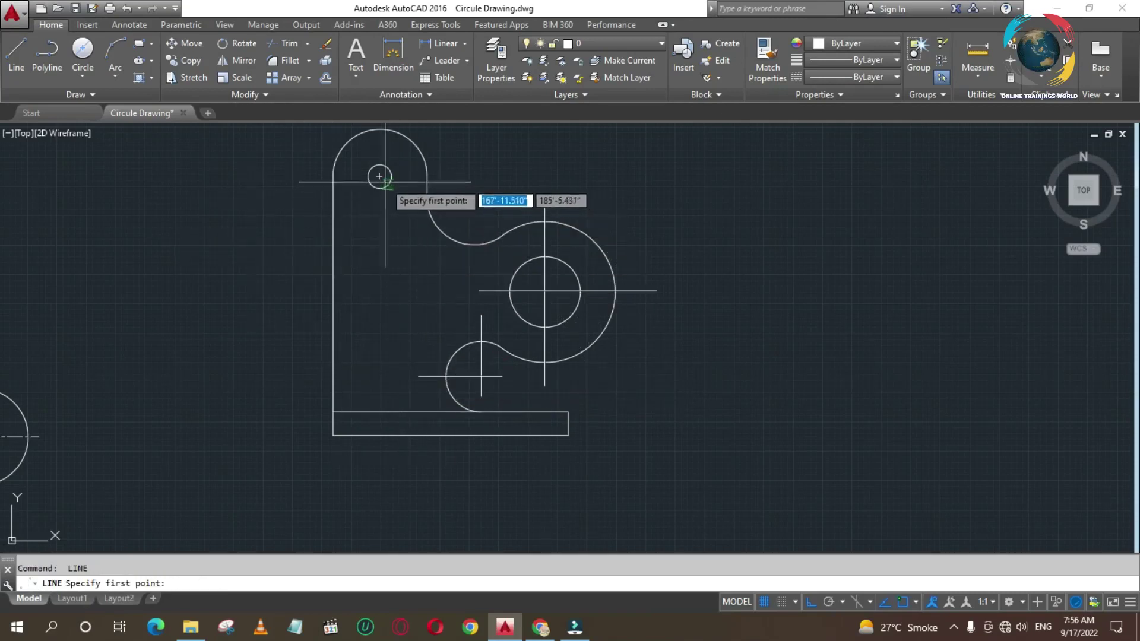
# Step: Draw crossing vertical and horizontal centerlines through the 10-diameter top hole
pyautogui.click(379, 210)
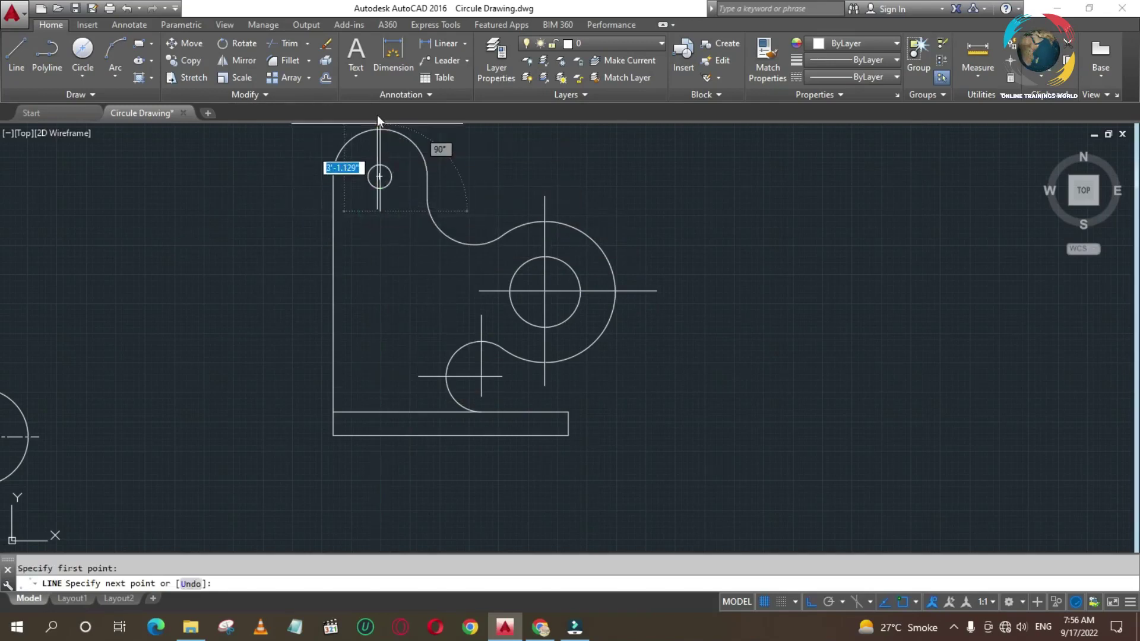
pyautogui.press('Escape')
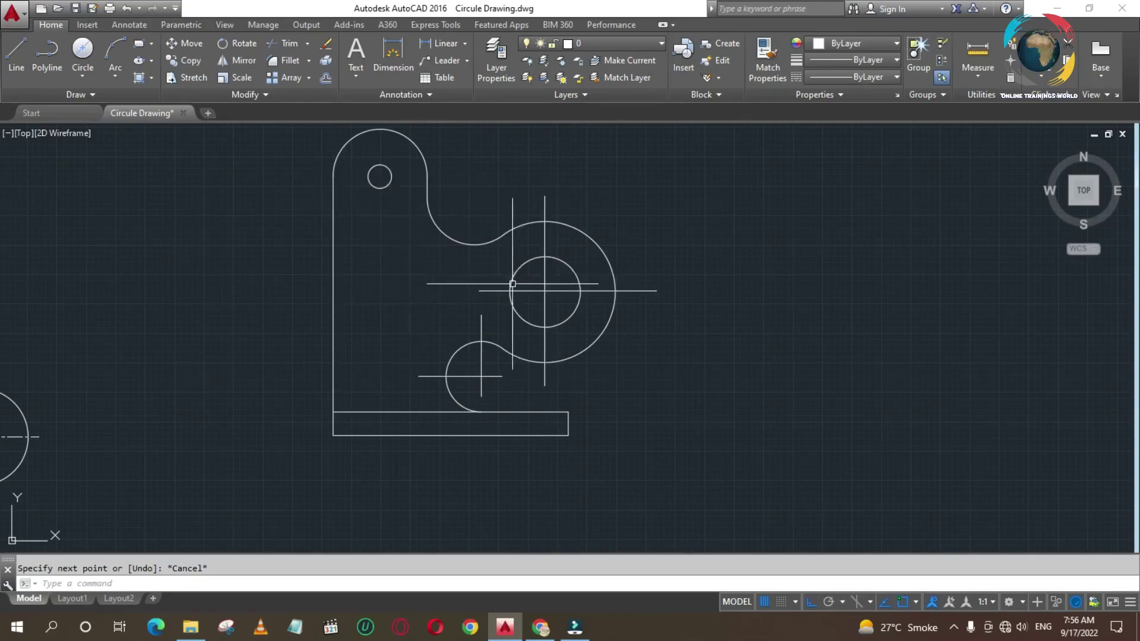
pyautogui.scroll(-2, 510, 287)
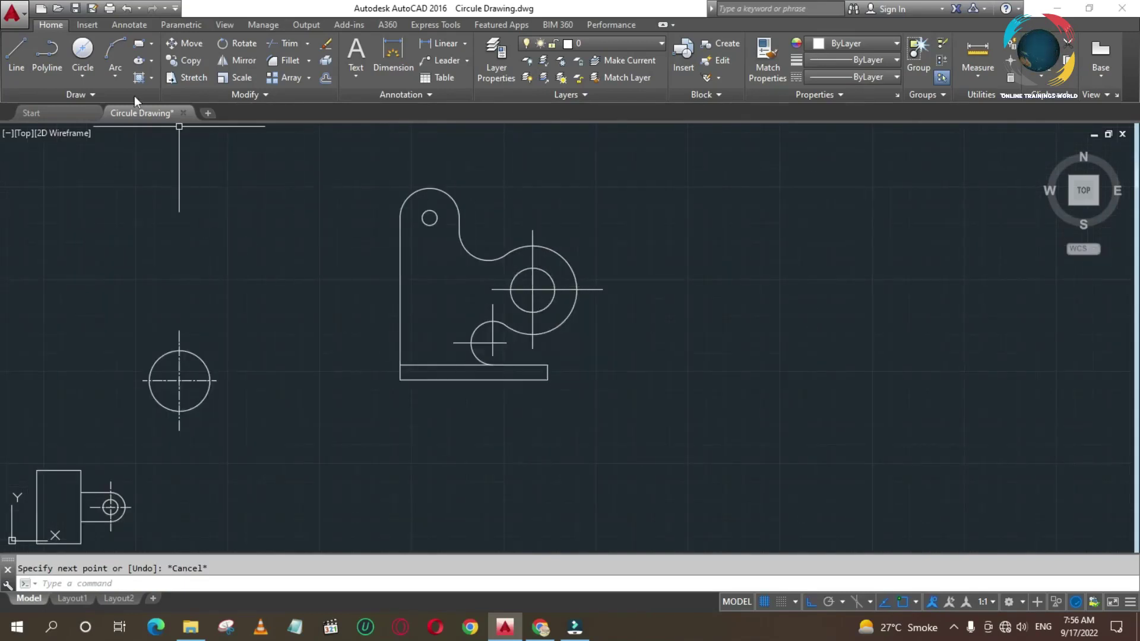
pyautogui.click(20, 52)
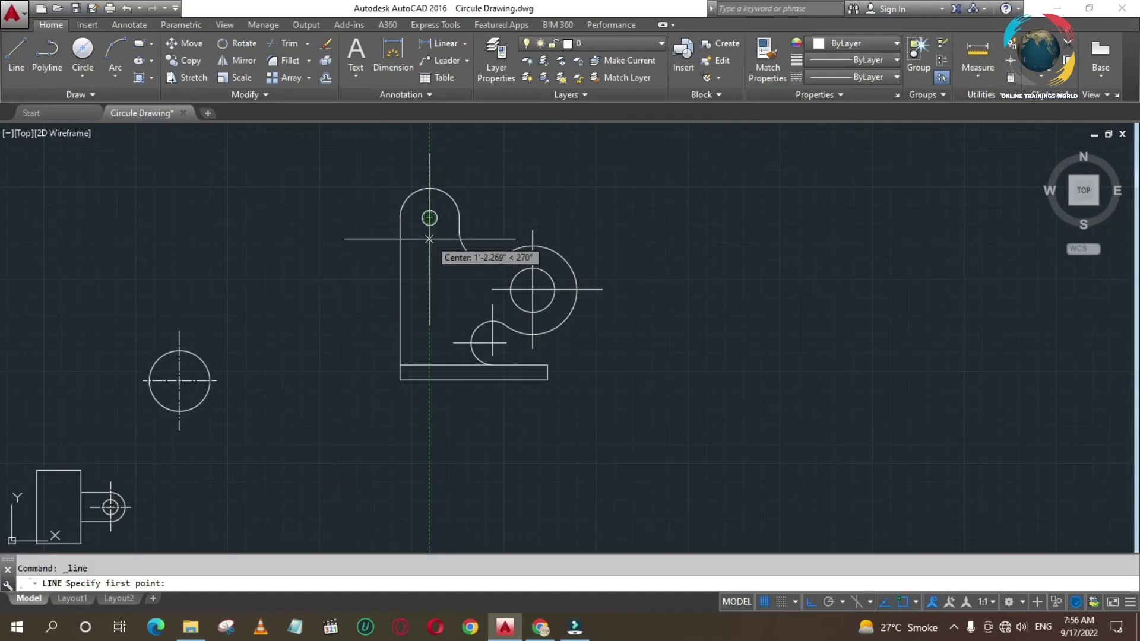
pyautogui.click(429, 239)
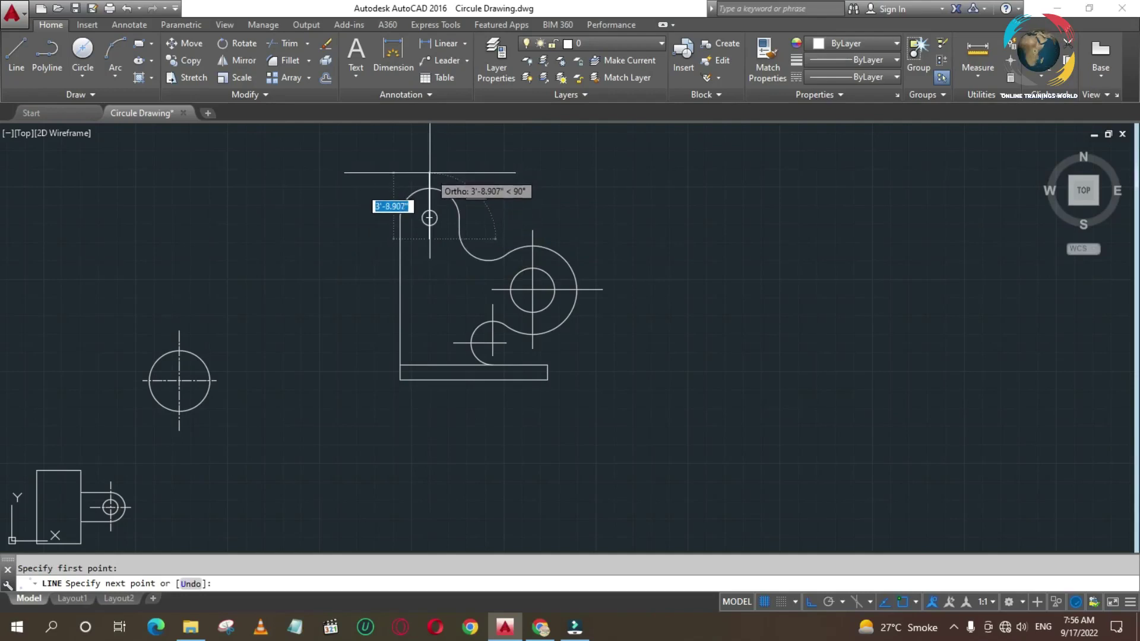
pyautogui.click(429, 173)
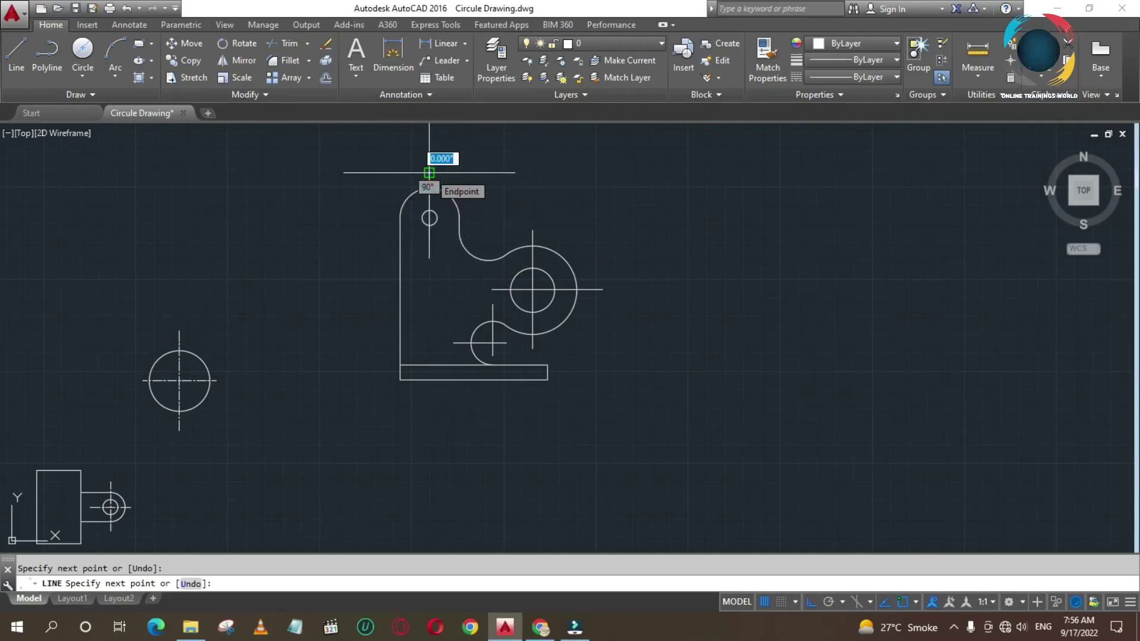
pyautogui.press('Return')
pyautogui.press('Return')
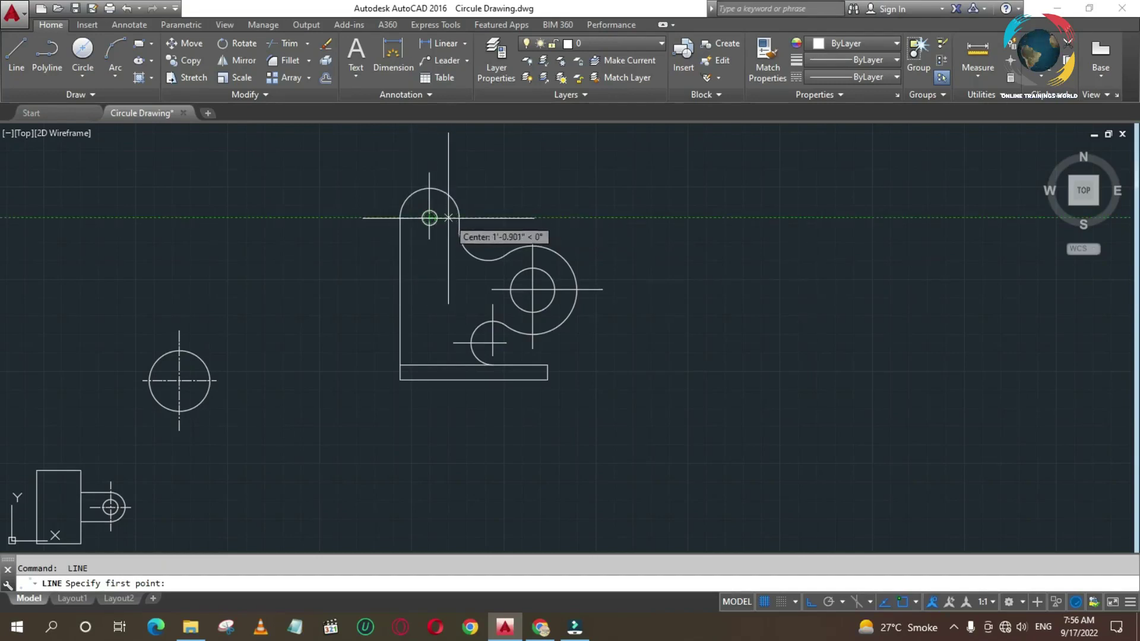
pyautogui.click(449, 218)
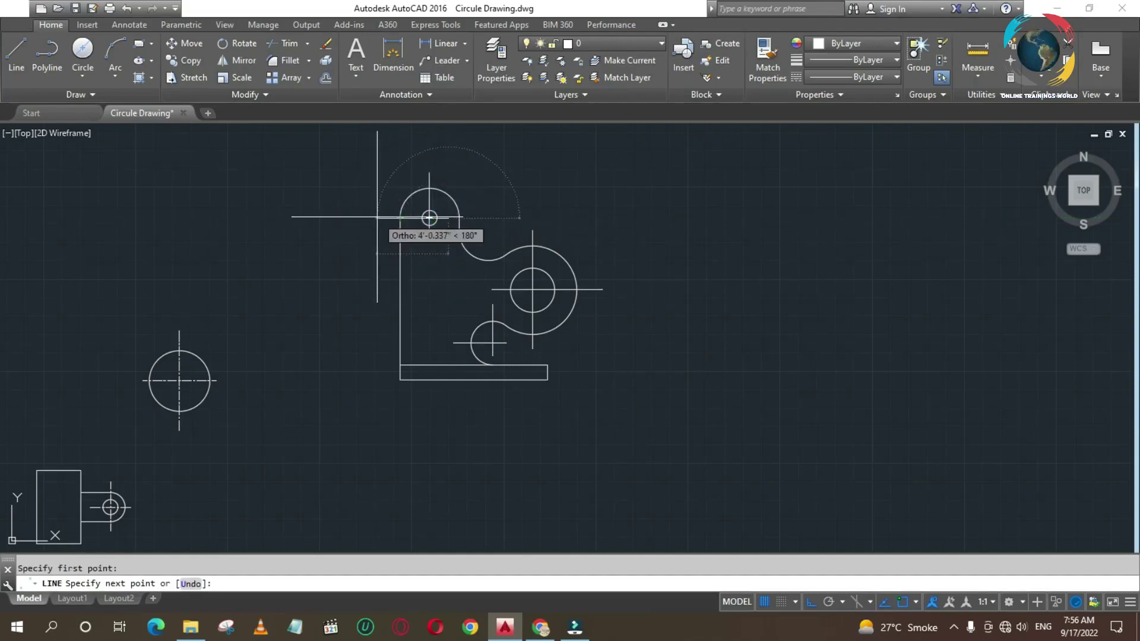
pyautogui.click(357, 217)
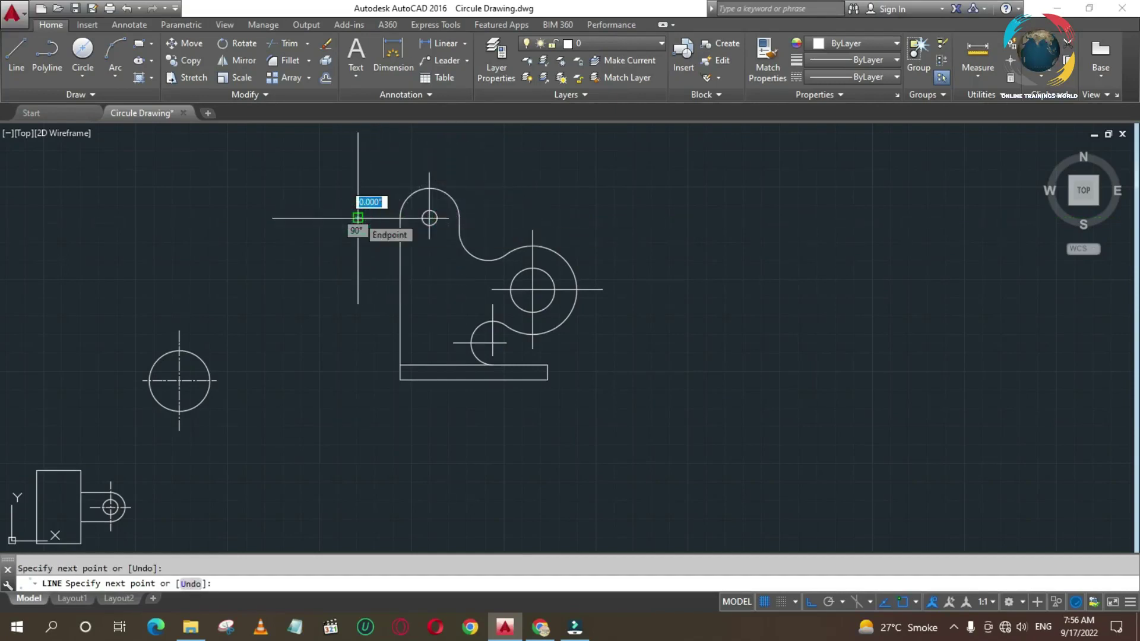
pyautogui.press('Return')
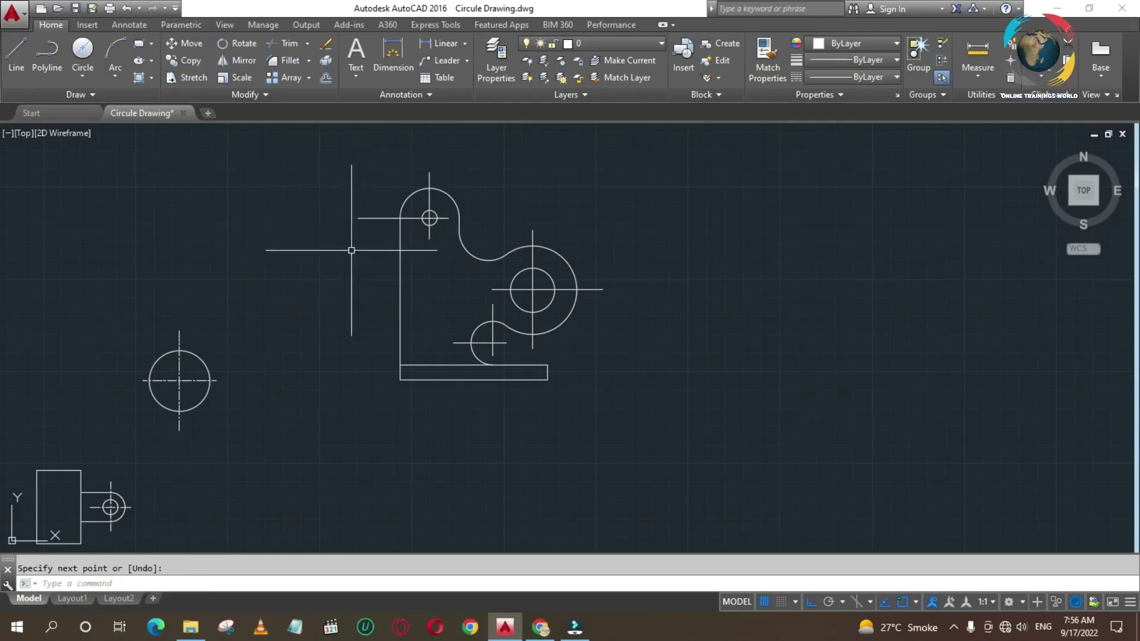
# Step: Pull the top hole's horizontal centerline's left end in closer to the circle
pyautogui.click(364, 218)
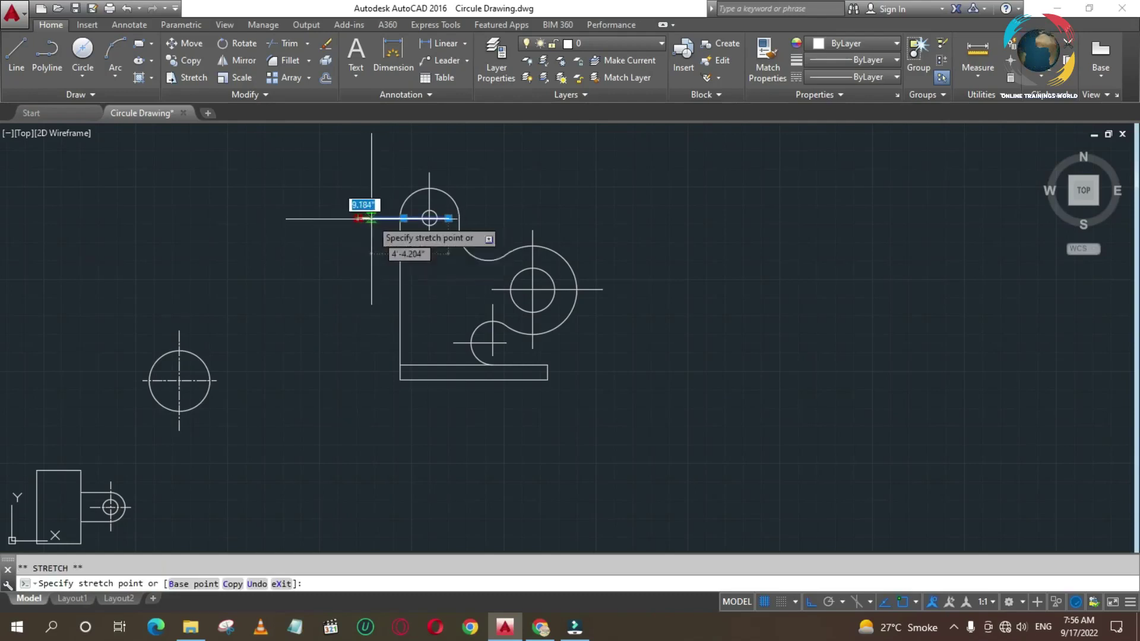
pyautogui.click(371, 219)
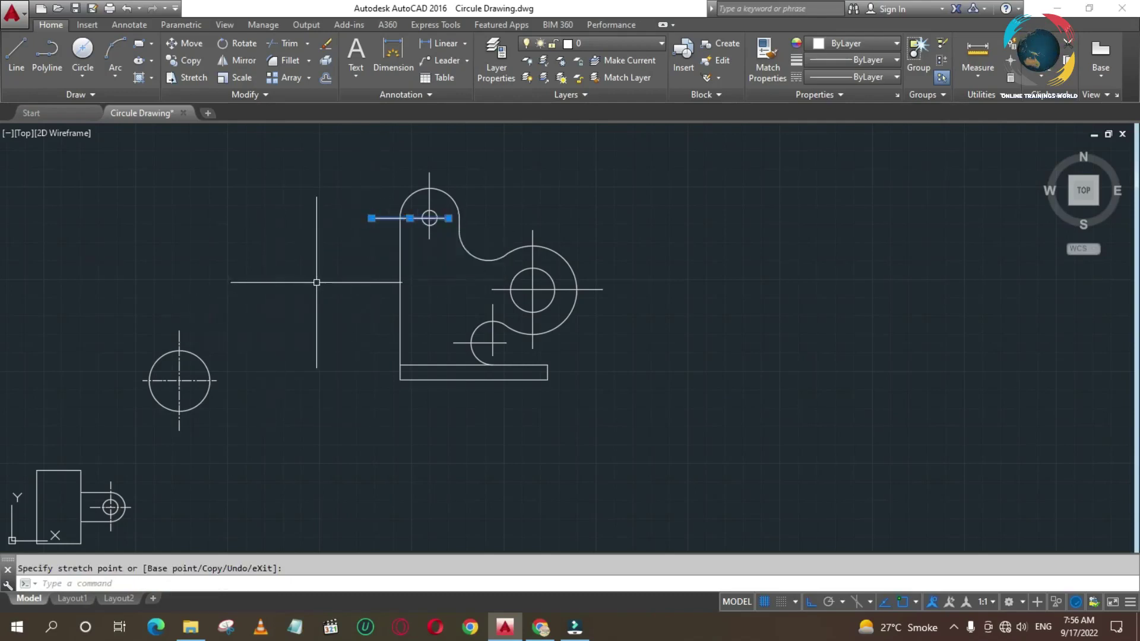
pyautogui.write('l')
pyautogui.press('Return')
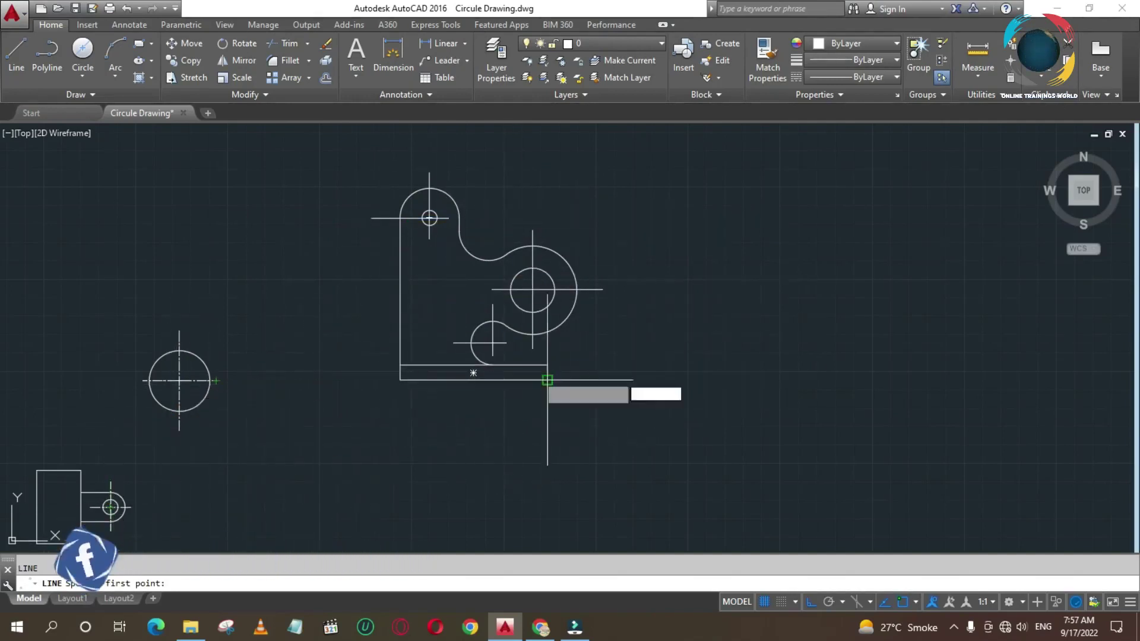
# Step: Apply the CENTER linetype to all six hole centerlines
pyautogui.click(897, 77)
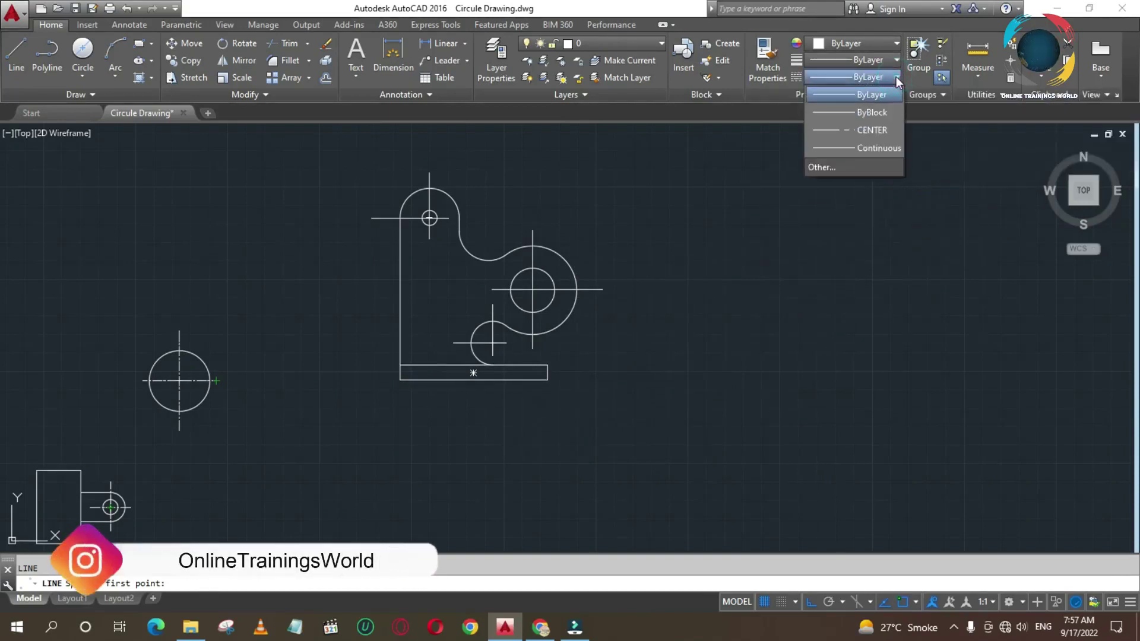
pyautogui.click(653, 261)
pyautogui.rightClick(661, 251)
pyautogui.click(693, 262)
pyautogui.click(537, 290)
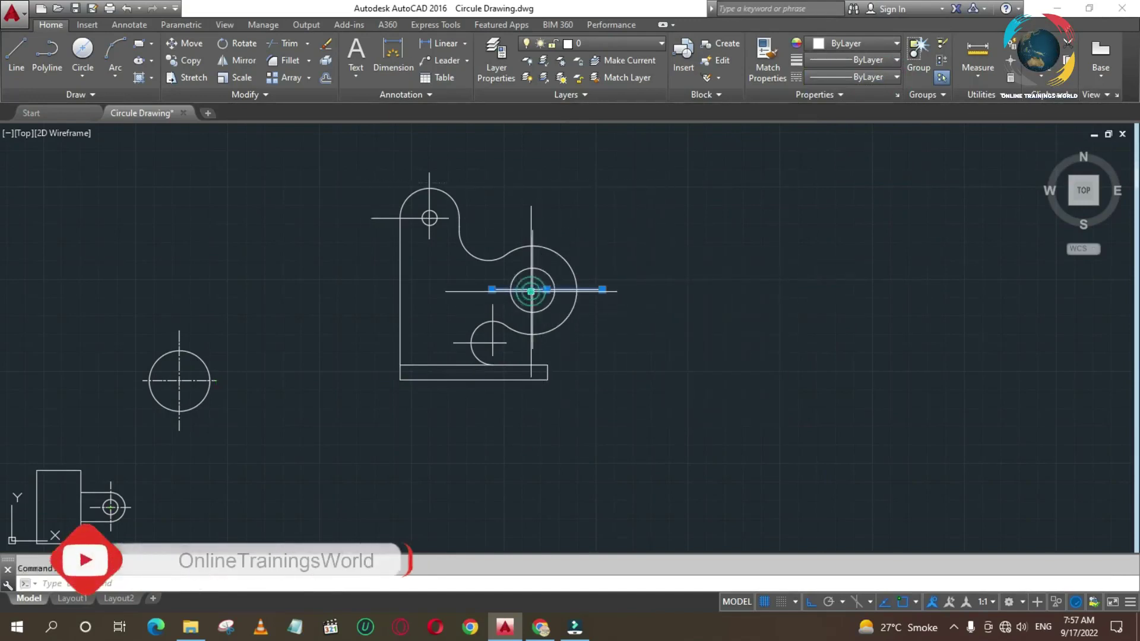
pyautogui.click(532, 314)
pyautogui.click(469, 343)
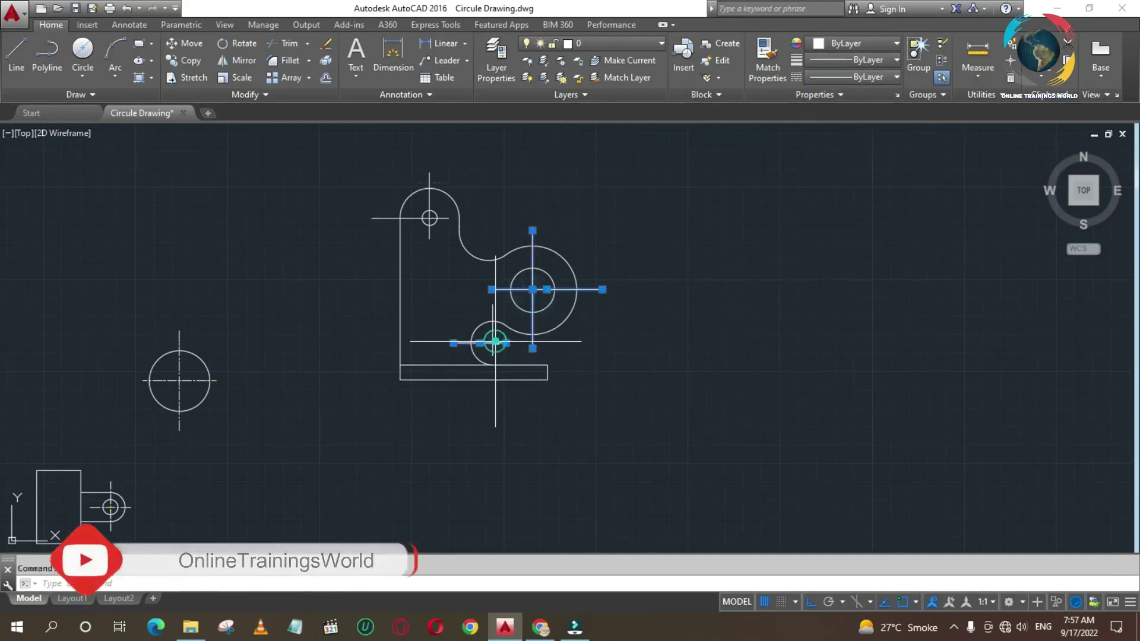
pyautogui.click(492, 314)
pyautogui.click(429, 233)
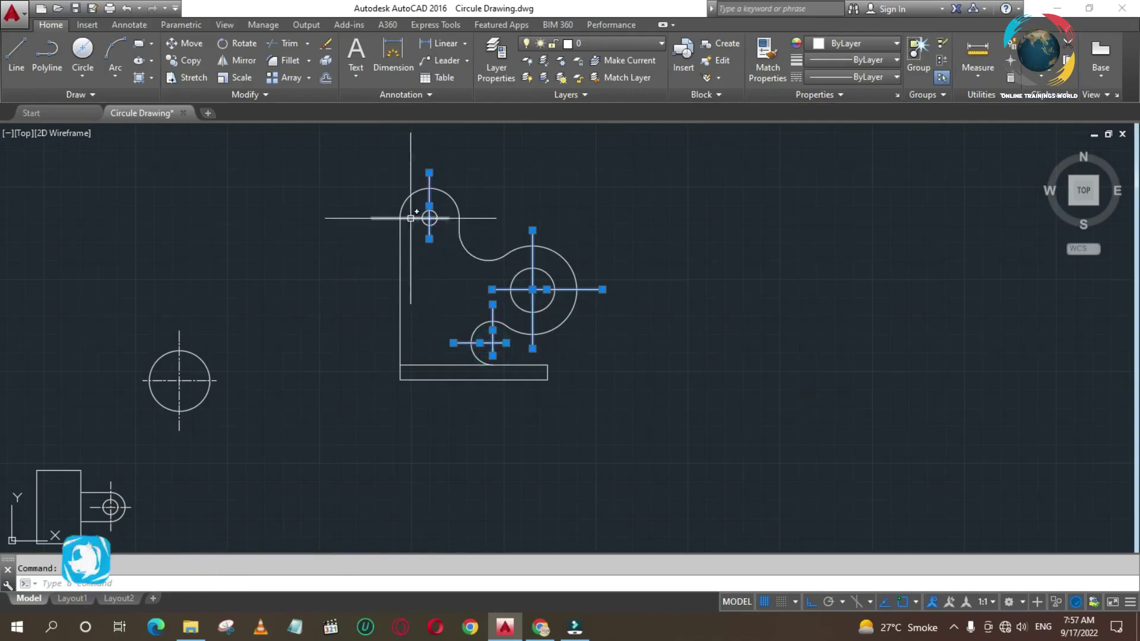
pyautogui.click(409, 217)
pyautogui.click(888, 77)
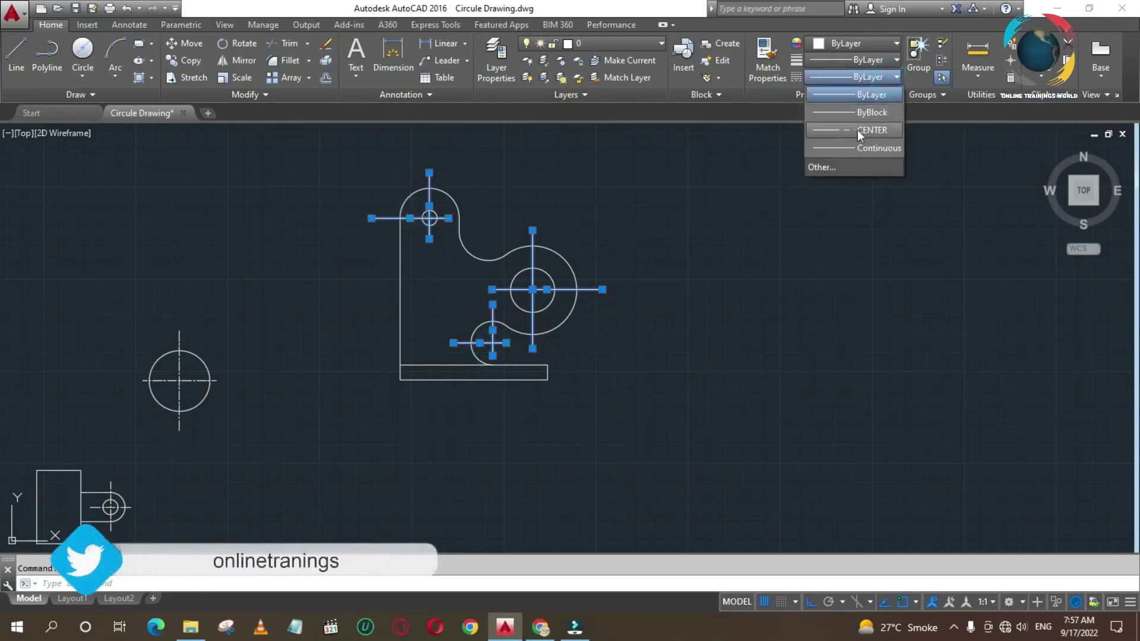
pyautogui.click(846, 130)
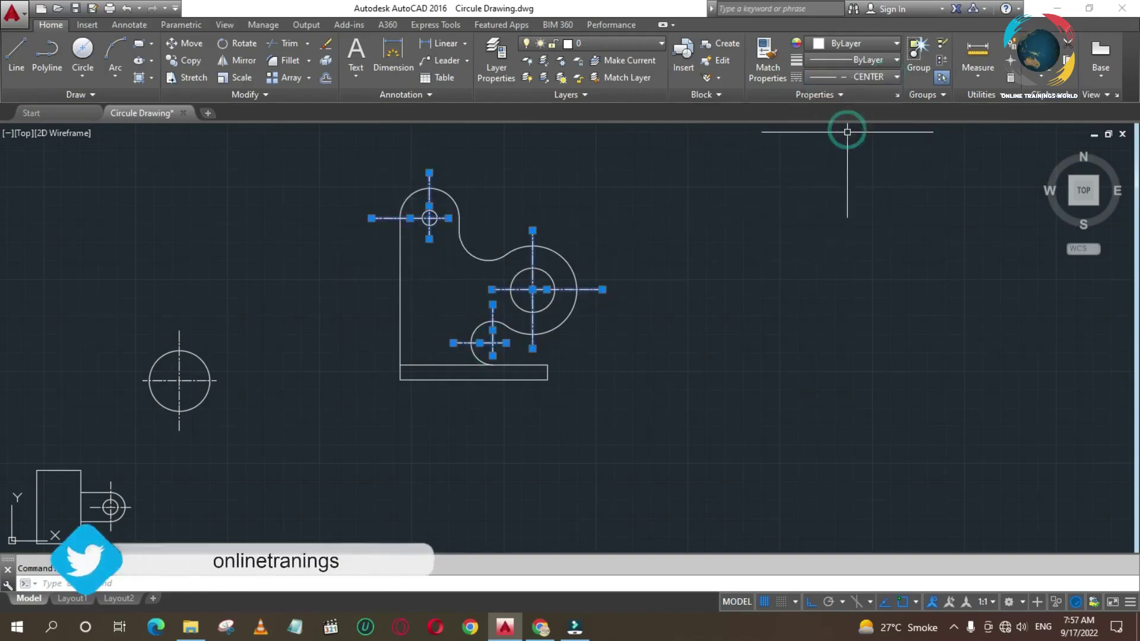
pyautogui.click(621, 405)
pyautogui.press('Escape')
pyautogui.press('Escape')
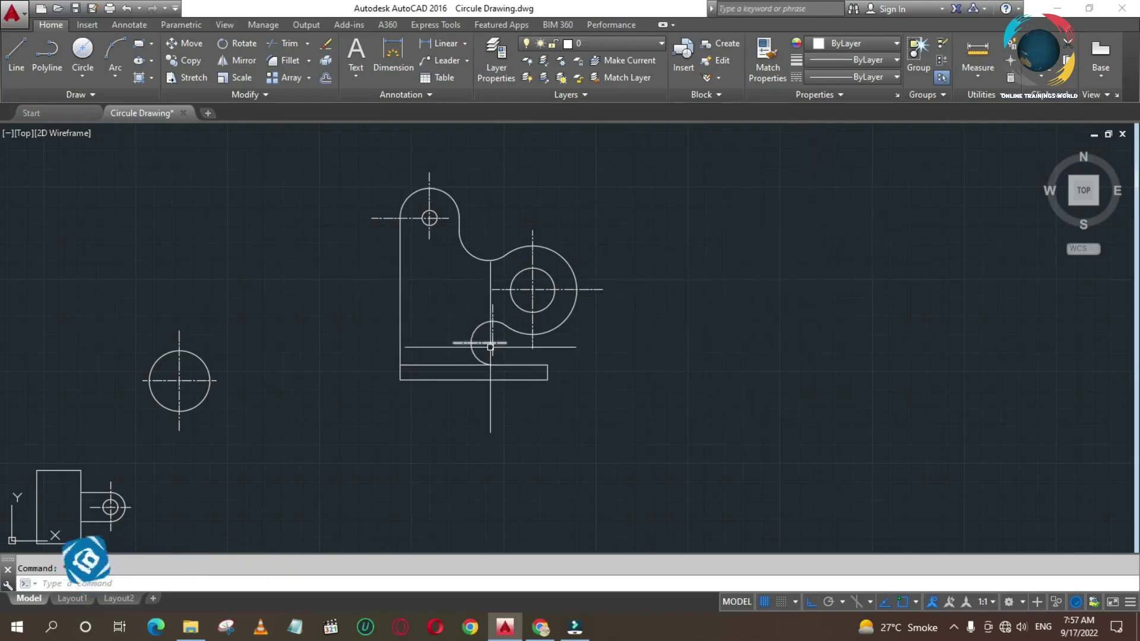
# Step: Reselect the centerlines of the lower arc, large hole and top hole
pyautogui.click(109, 483)
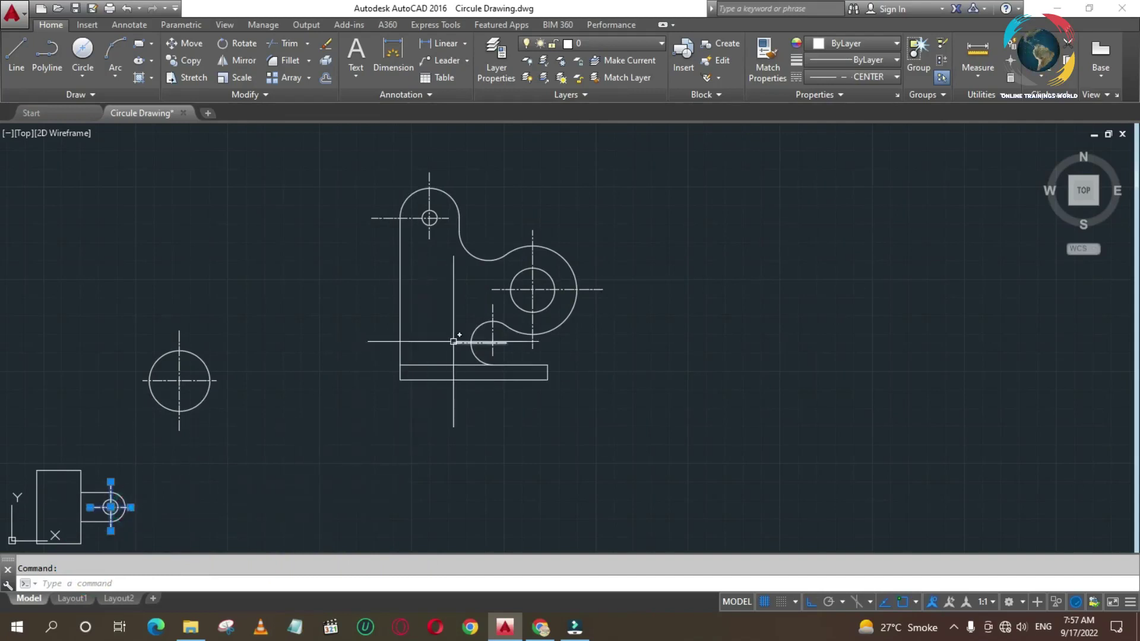
pyautogui.click(493, 333)
pyautogui.click(523, 290)
pyautogui.click(532, 303)
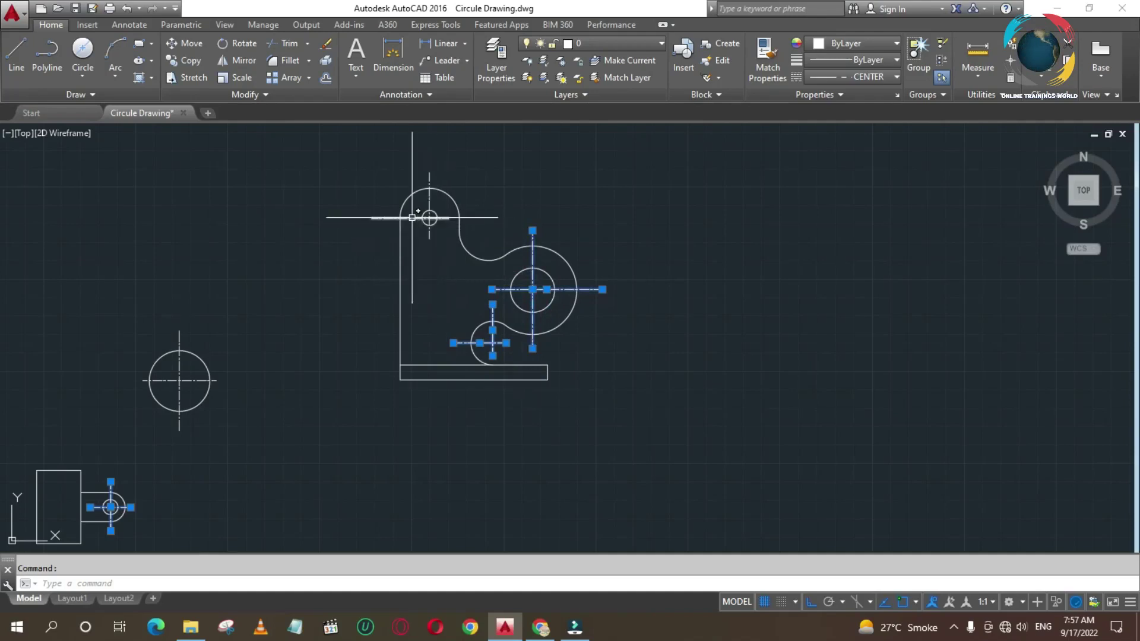
pyautogui.click(431, 199)
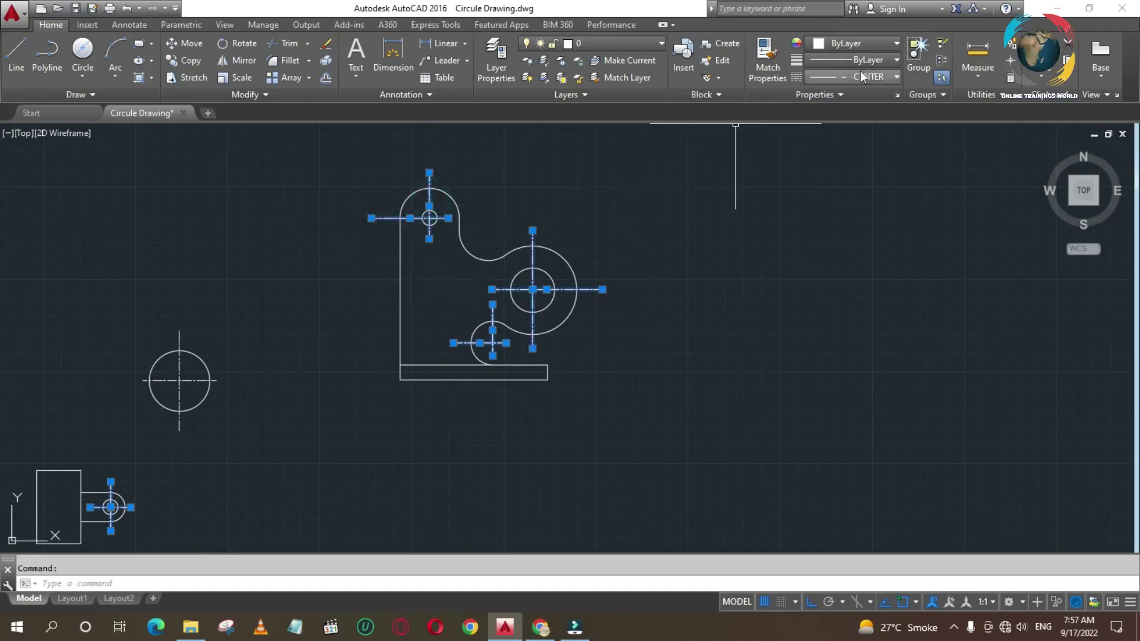
# Step: Set the selected centerlines' colour to yellow 254,204,102, then clear the selection
pyautogui.click(818, 42)
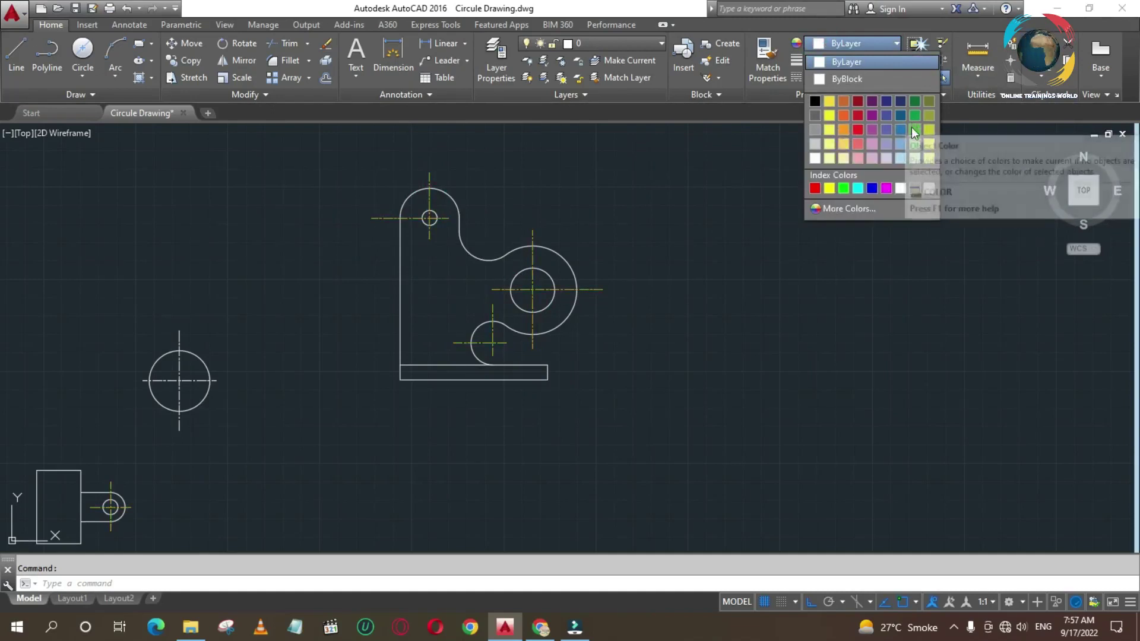
pyautogui.click(841, 143)
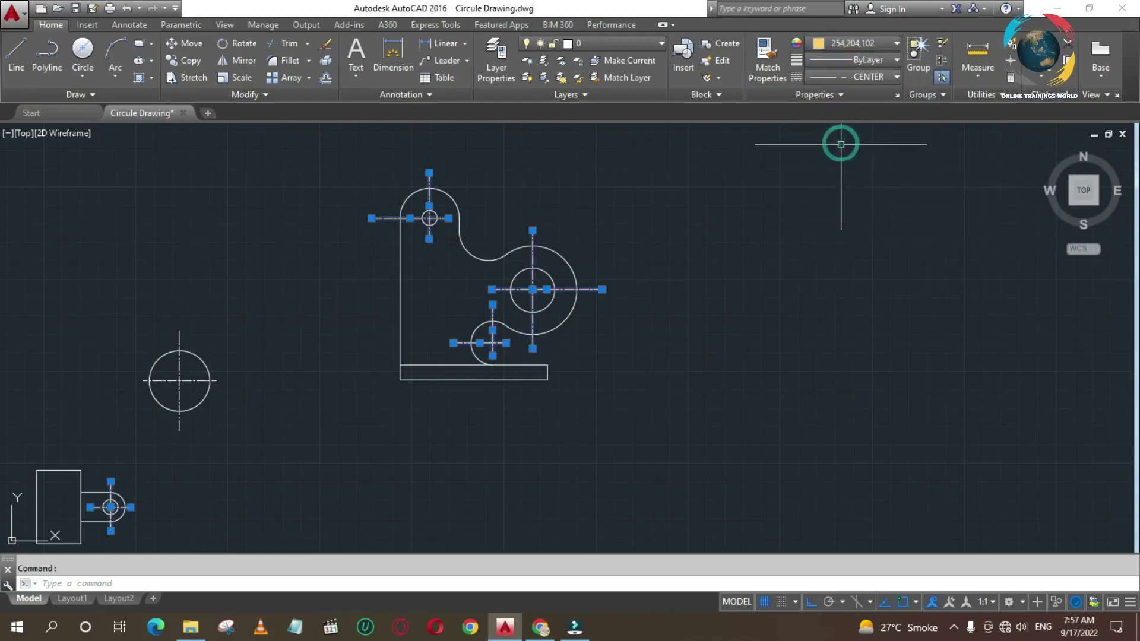
pyautogui.click(761, 261)
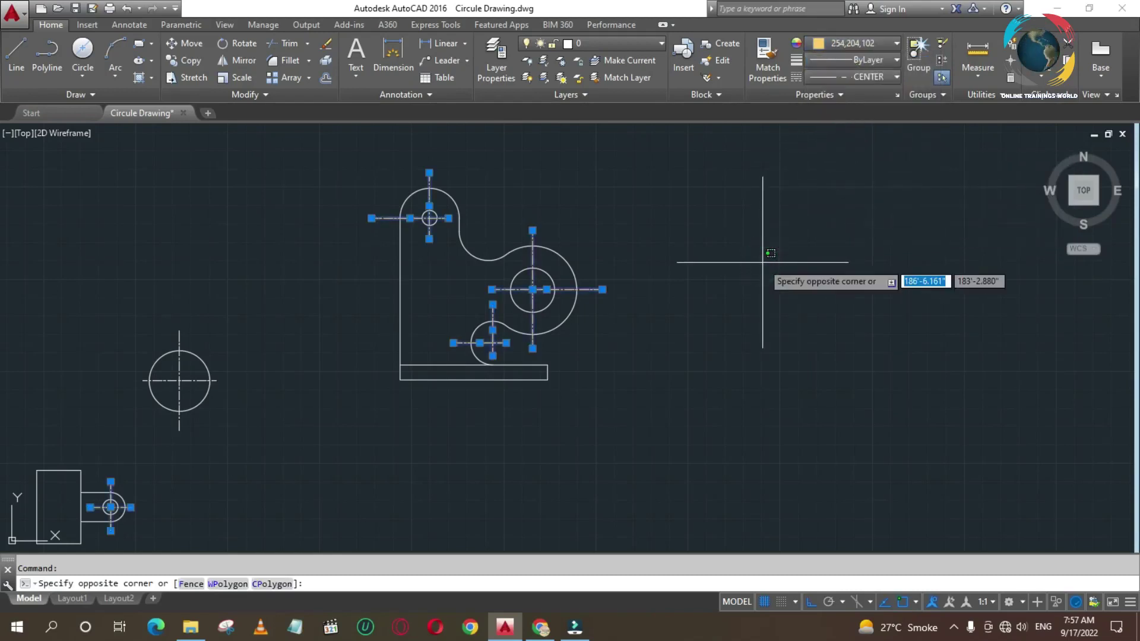
pyautogui.press('Escape')
pyautogui.press('Escape')
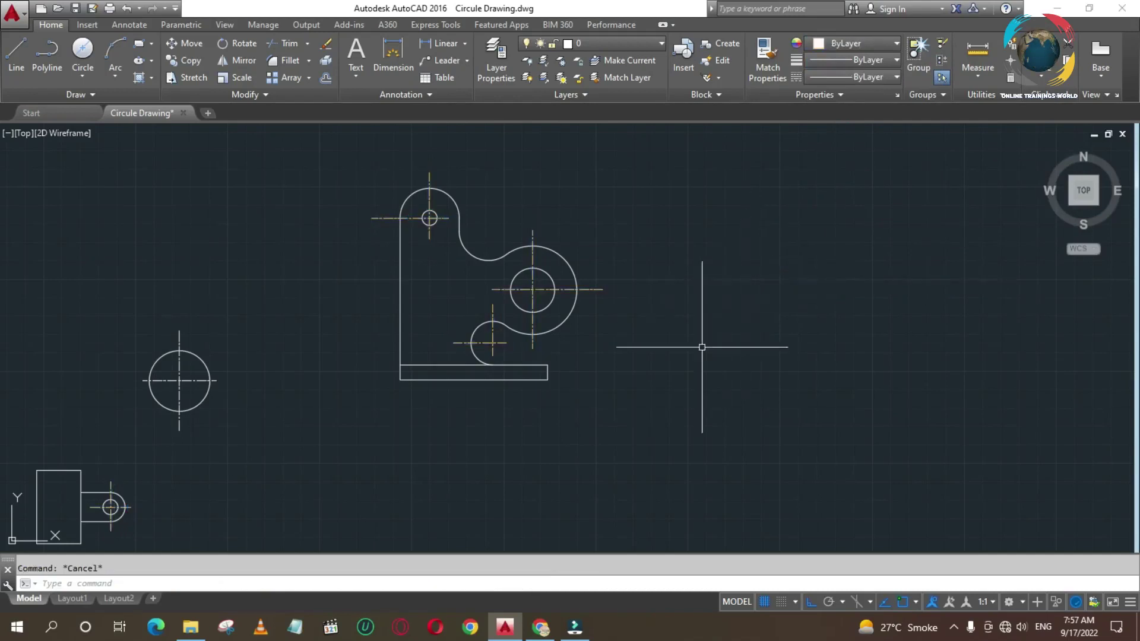